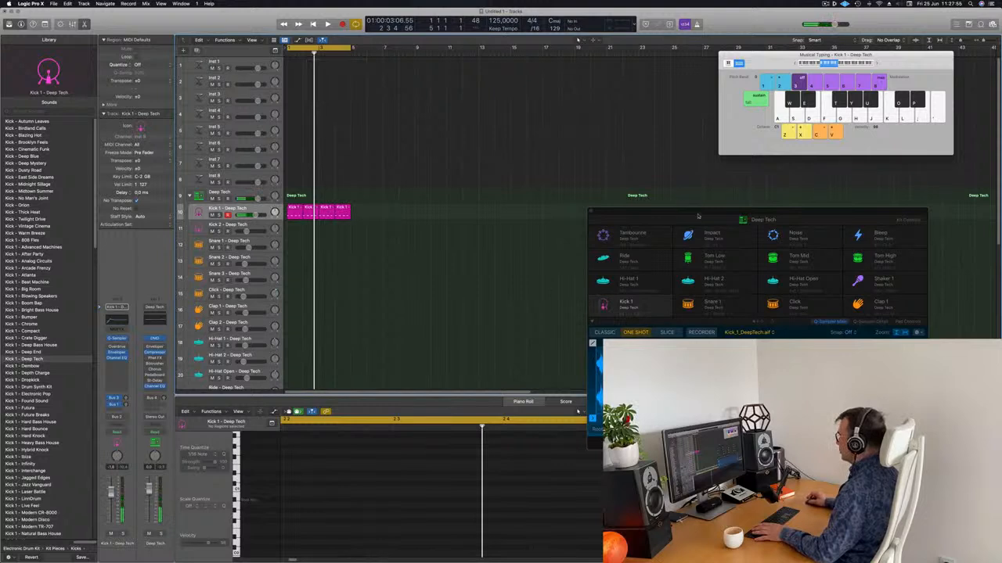
Select the four Kick 1 regions and transpose their notes down to A0, then up a few semitones
key("space")
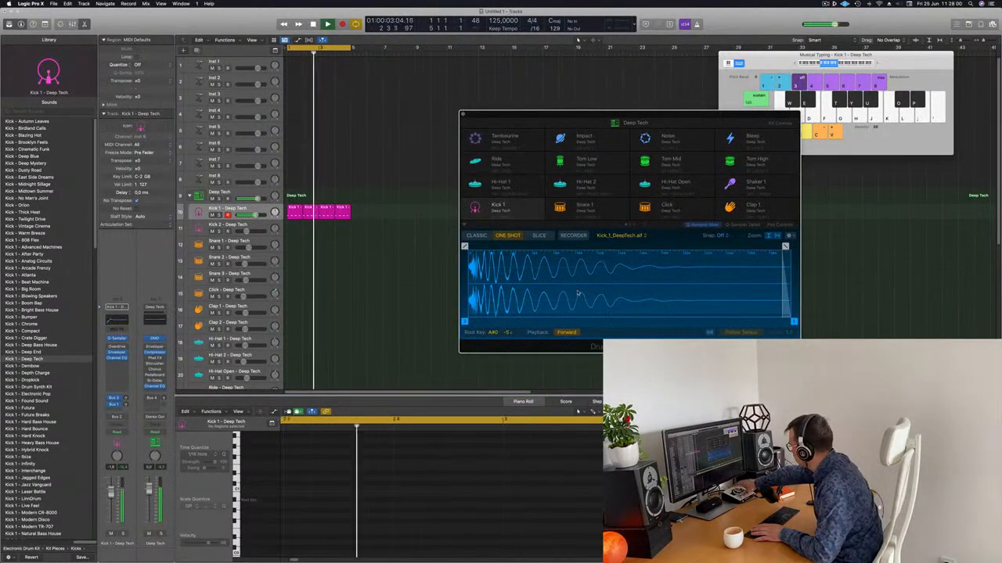
key("space")
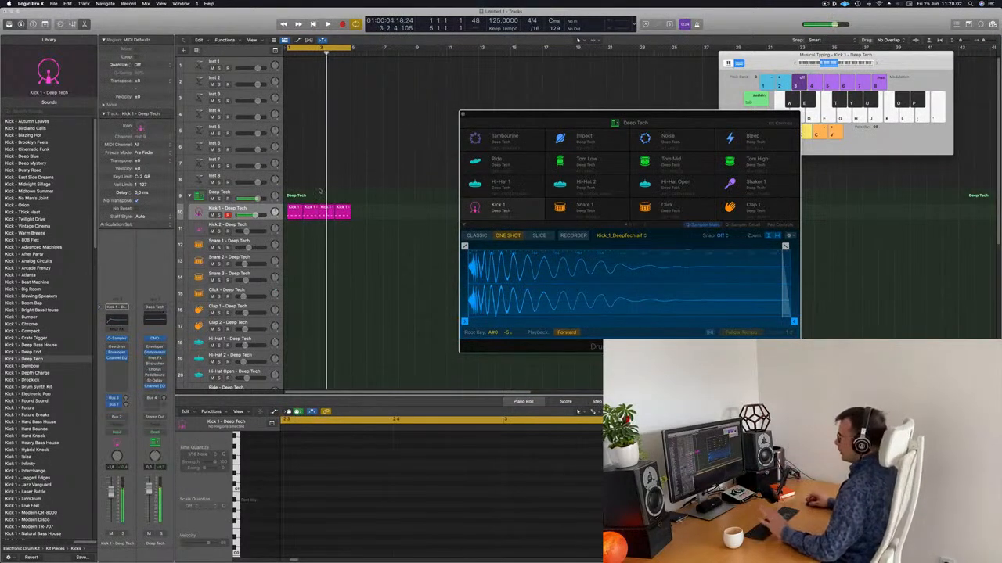
left_click_drag(358, 213, 288, 207)
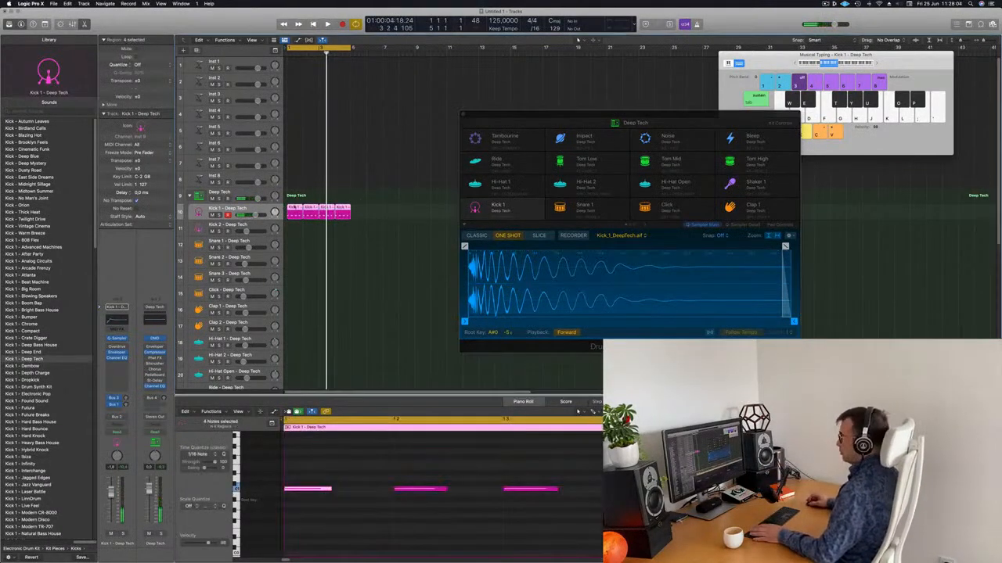
key("e")
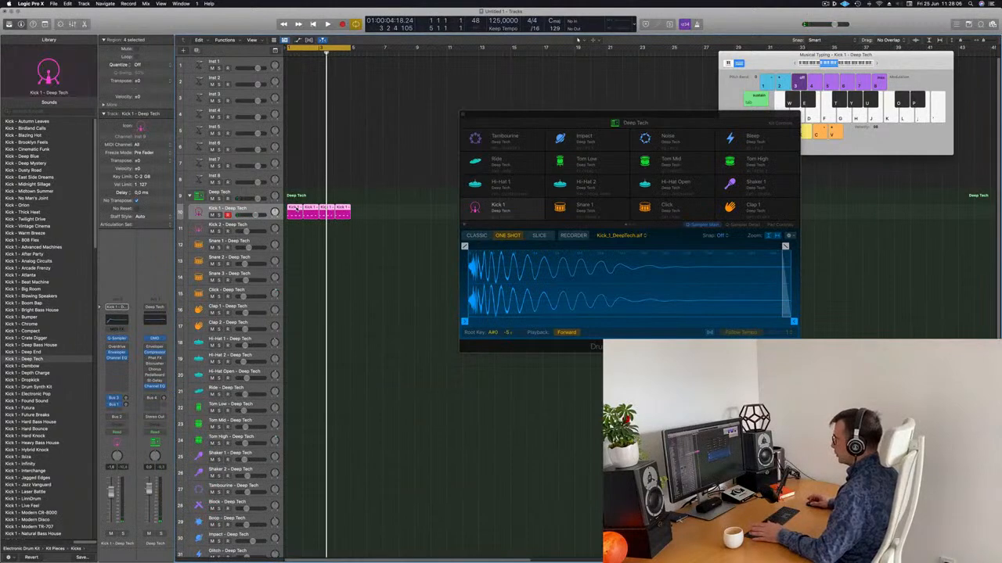
key("e")
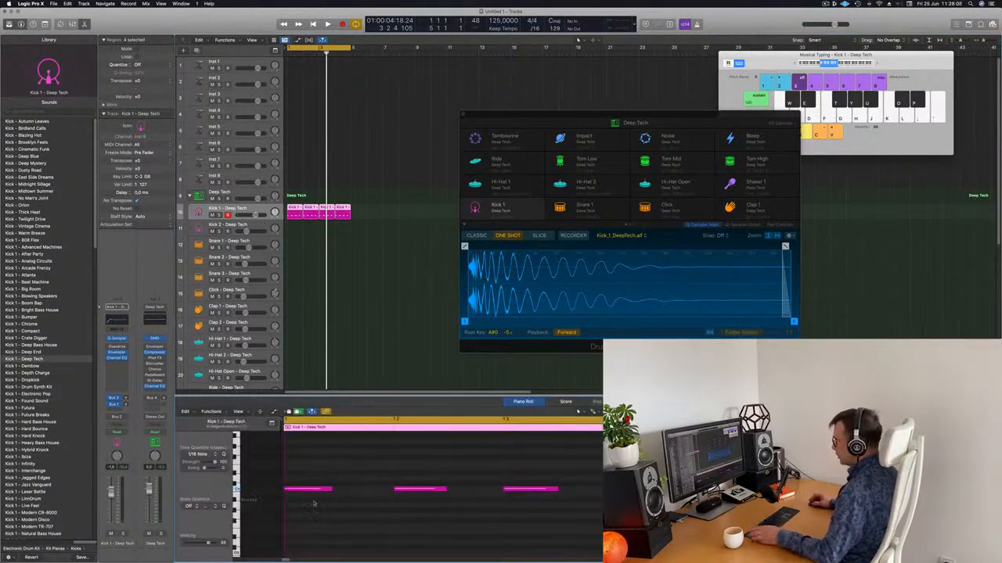
key("alt+Down")
key("alt+Down")
key("alt+Down")
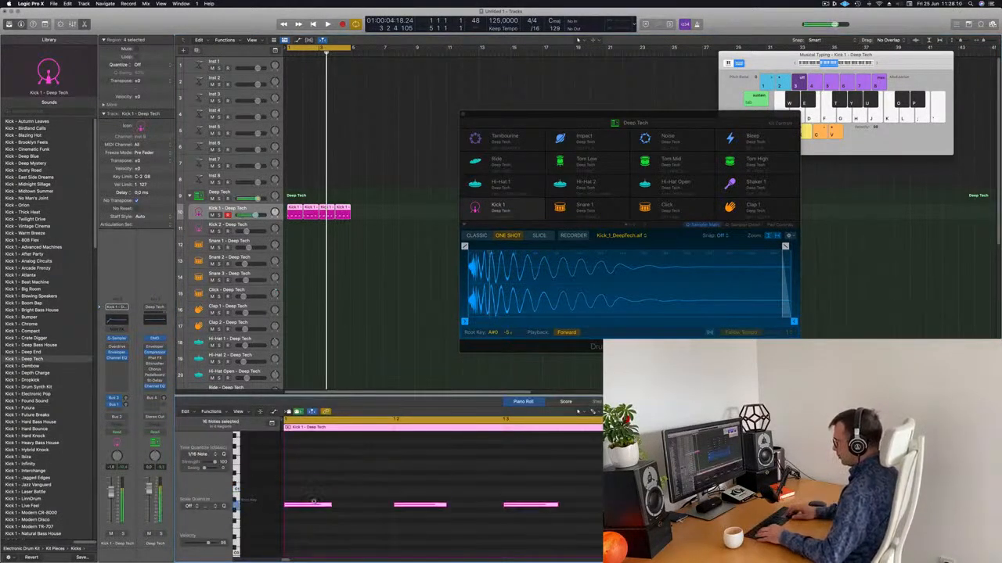
key("alt+Up")
key("alt+Up")
key("alt+Up")
key("alt+Up")
key("alt+Up")
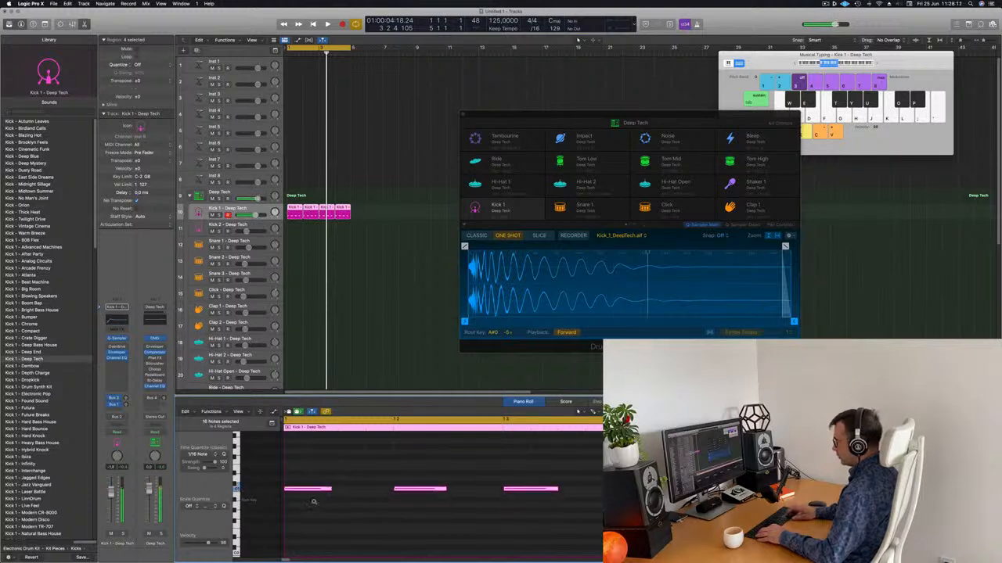
key("alt+Up")
Drop the selected kick notes an octave and audition the beat from bar 1
key("space")
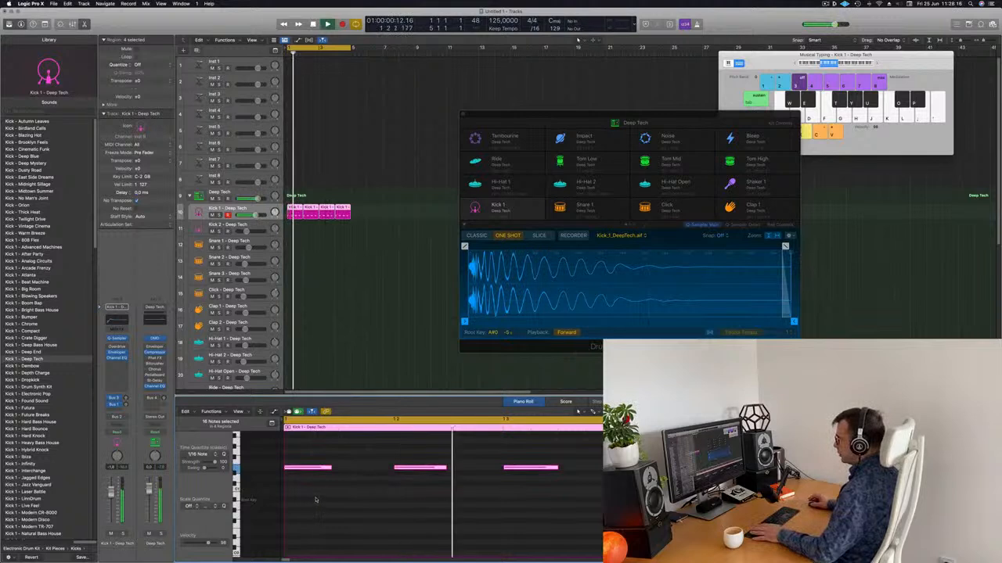
key("space")
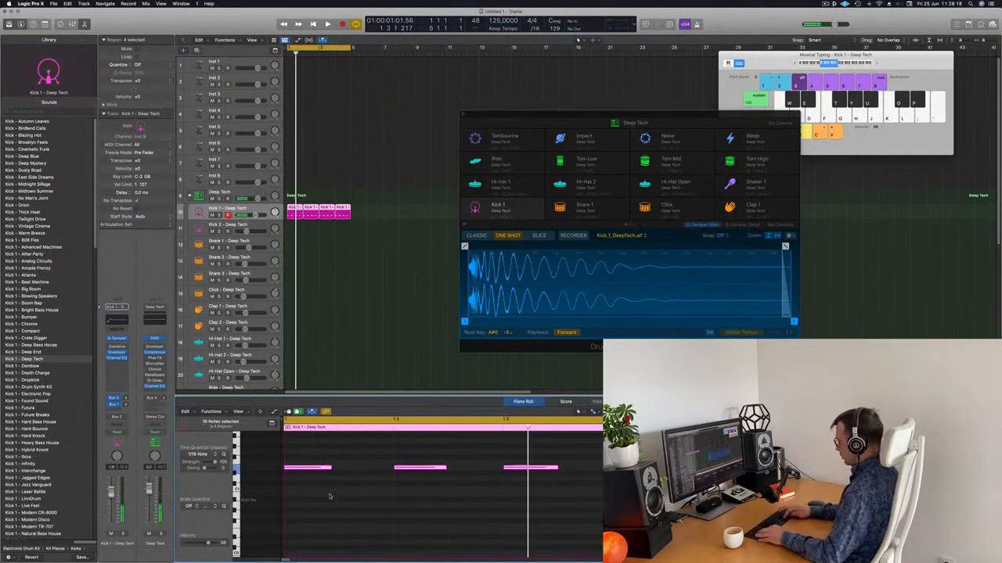
key("shift+alt+Down")
key("space")
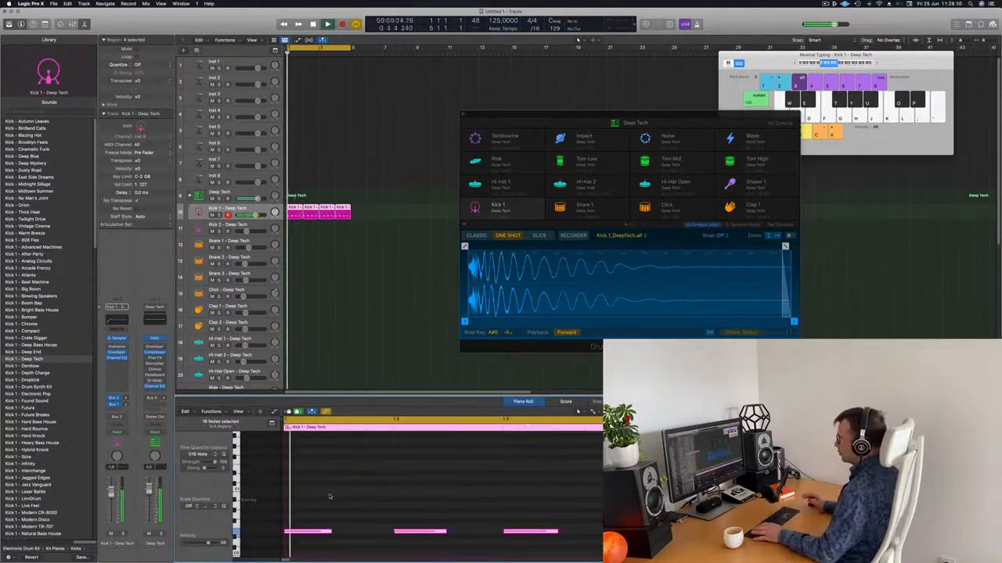
Insert a Channel EQ in an Audio FX slot on the kick channel
left_click_drag(665, 111, 633, 94)
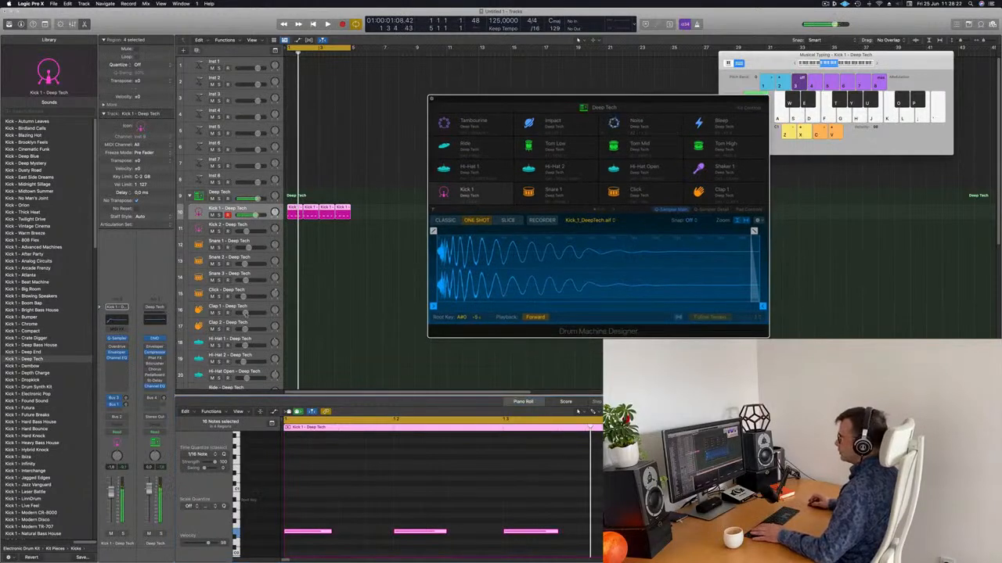
key("space")
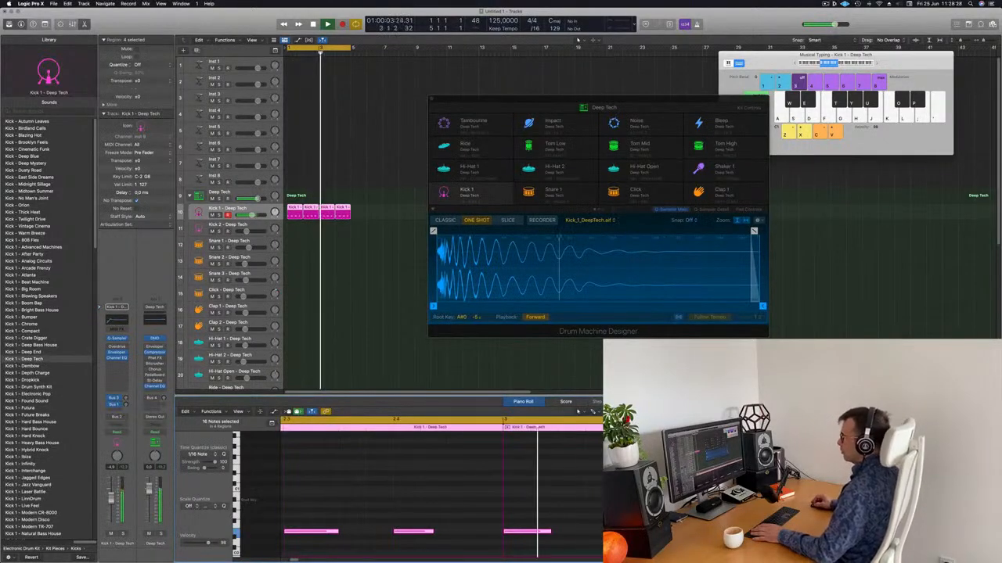
left_click(116, 349)
left_click(139, 370)
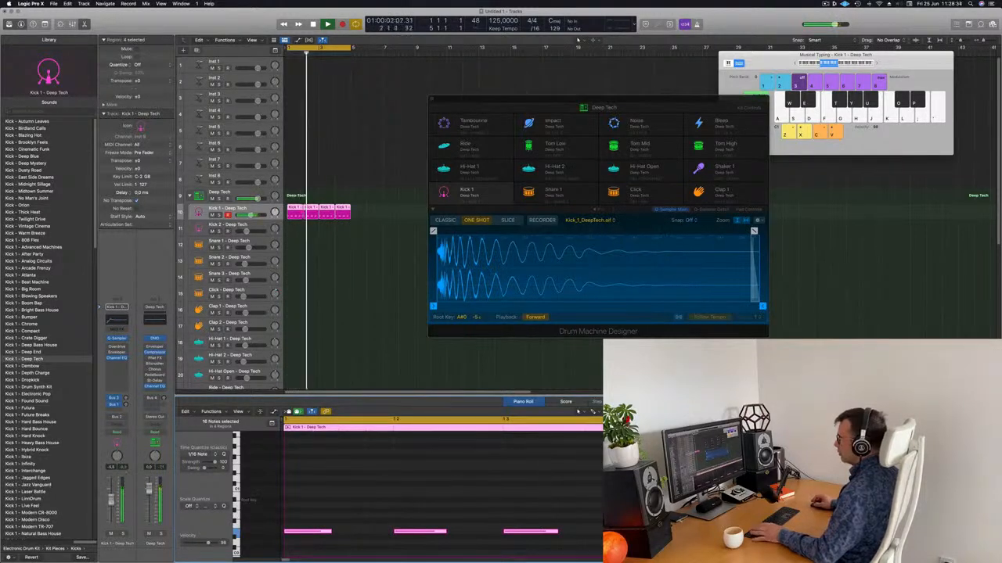
Option-drag the first Kick 1 region onto the Snare 1 track
left_click_drag(486, 100, 489, 92)
left_click(291, 208)
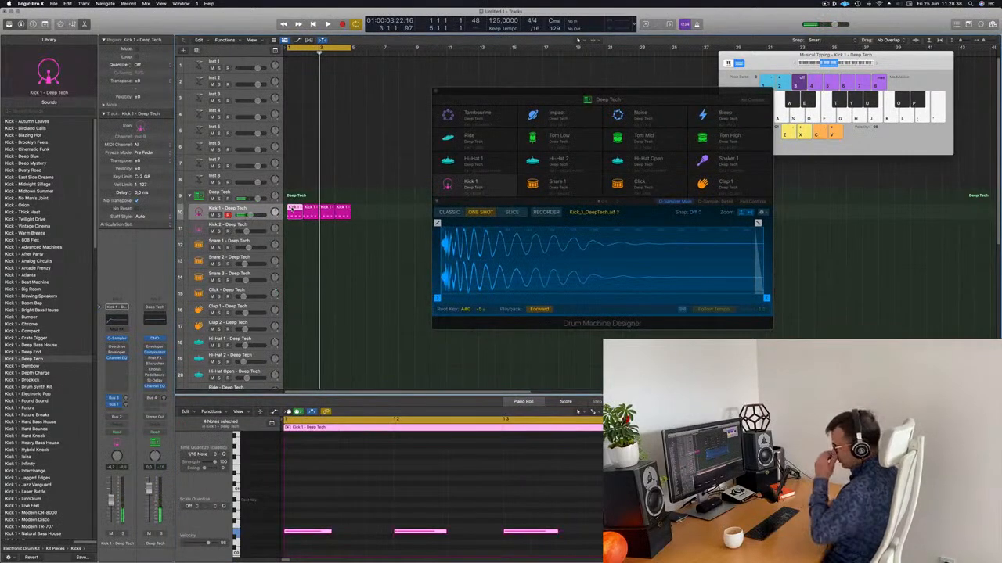
left_click_drag(289, 241, 291, 249)
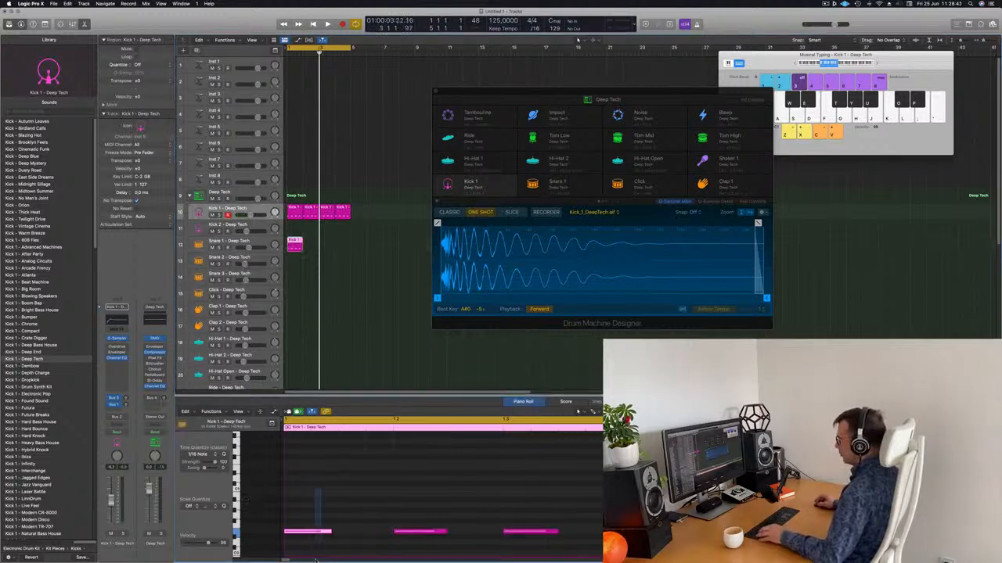
Repeat the copied kick-pattern region on Snare 1 across the following bars with Cmd-R
left_click_drag(469, 491, 553, 561)
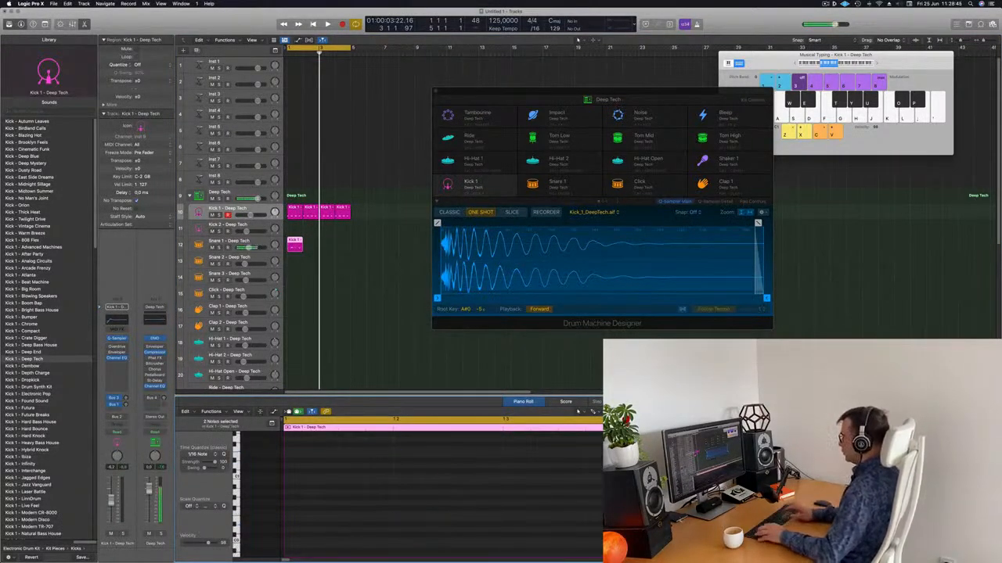
key("space")
key("space")
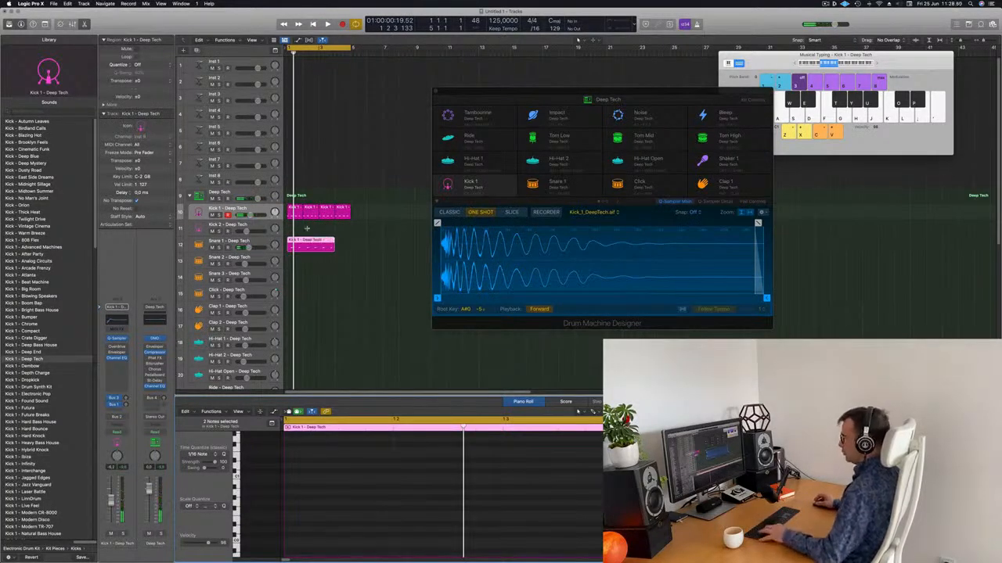
left_click_drag(322, 232, 285, 250)
key("super+r")
key("super+r")
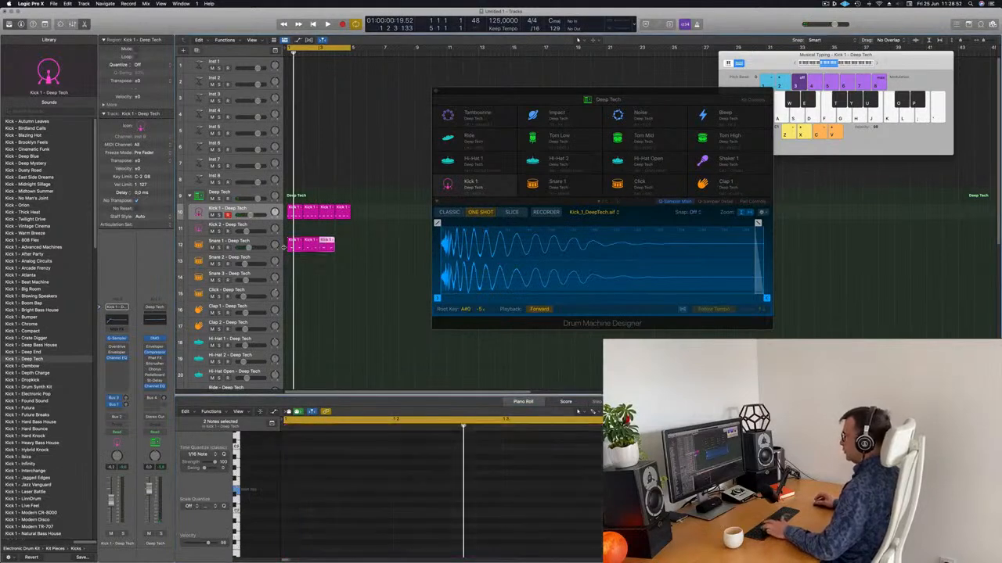
scroll(296, 195, "down", 2)
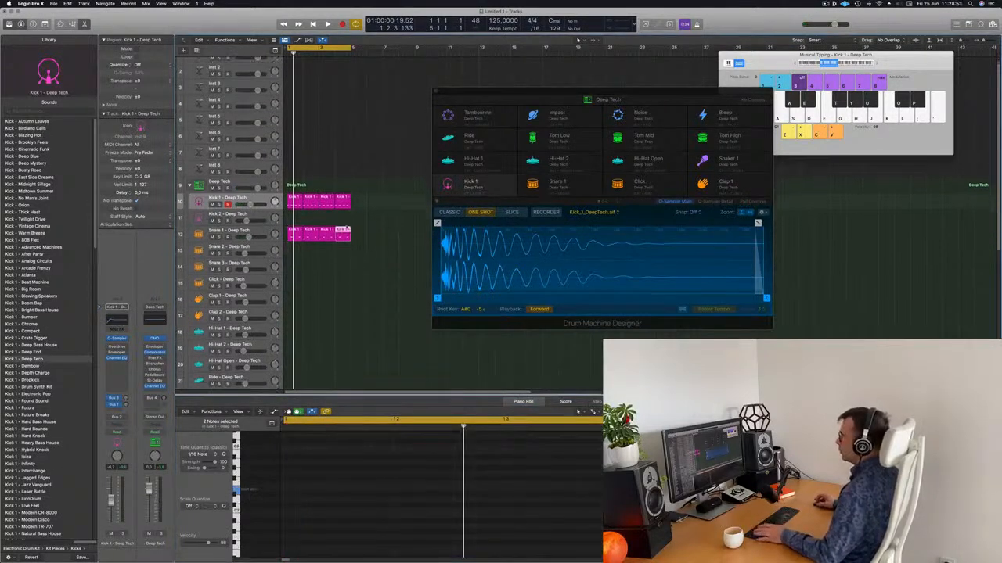
Copy the first Kick 1 region onto Hi-Hat 1 and repeat it with Cmd-R
left_click(295, 187)
left_click_drag(294, 269, 295, 323)
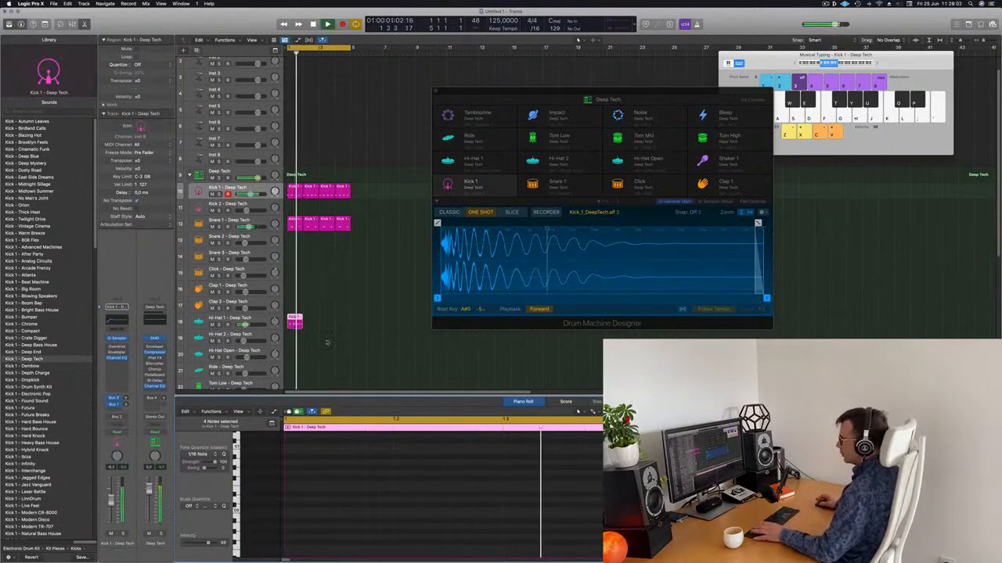
left_click(296, 328)
key("super+r")
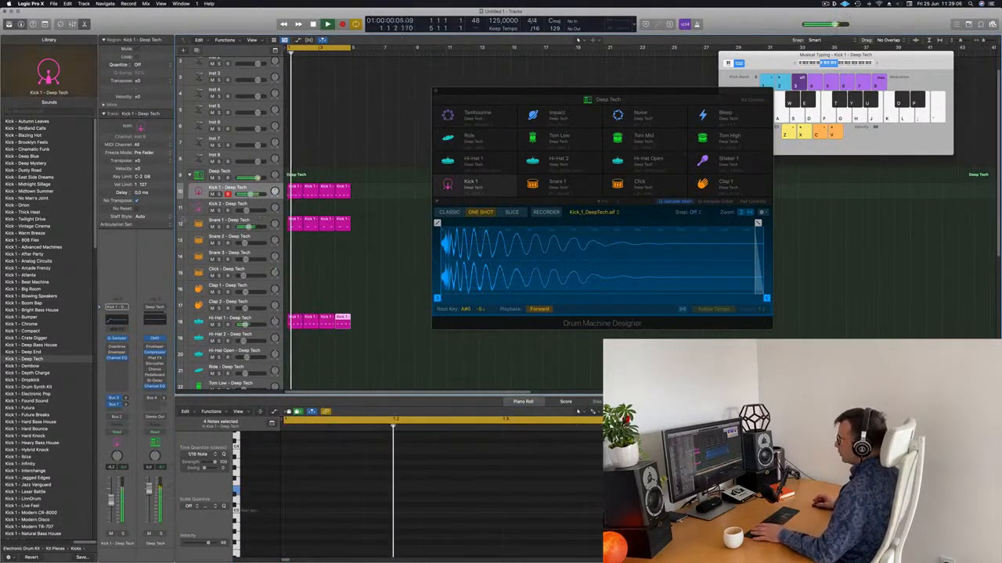
left_click(228, 220)
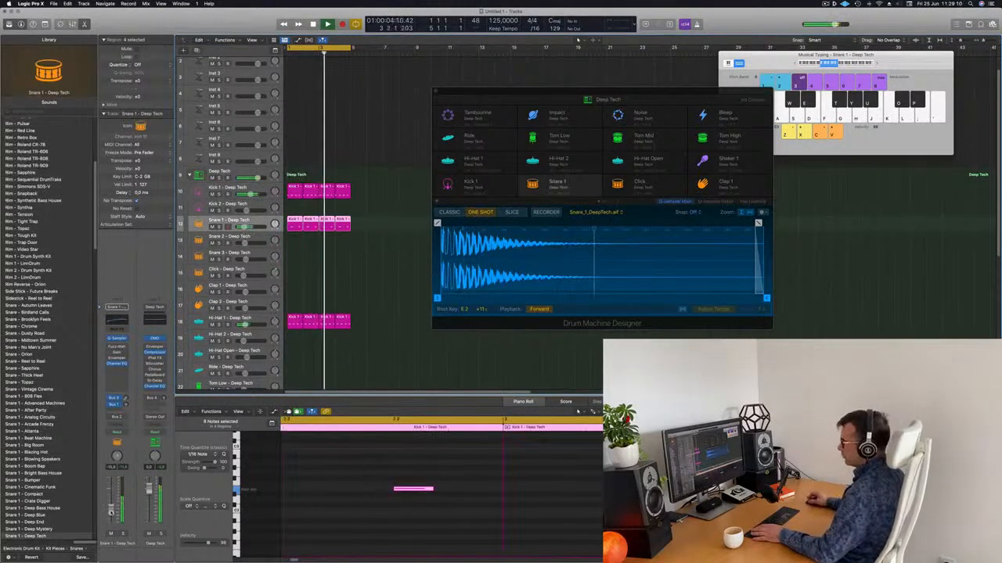
Option-drag the first Hi-Hat 1 region down onto the Block - Deep Tech track at bar 1
key("space")
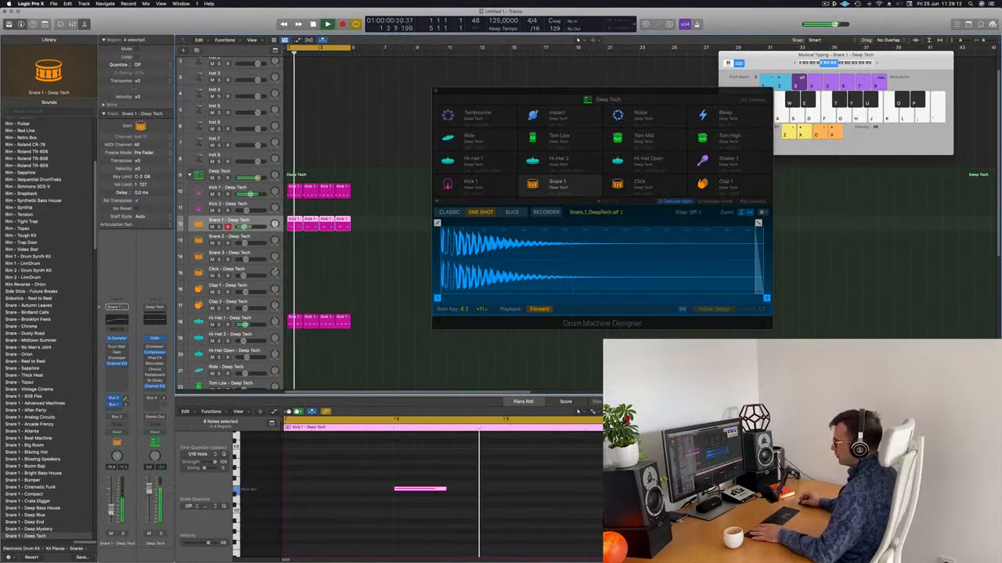
key("space")
left_click_drag(682, 98, 745, 90)
left_click(399, 257)
key("space")
key("space")
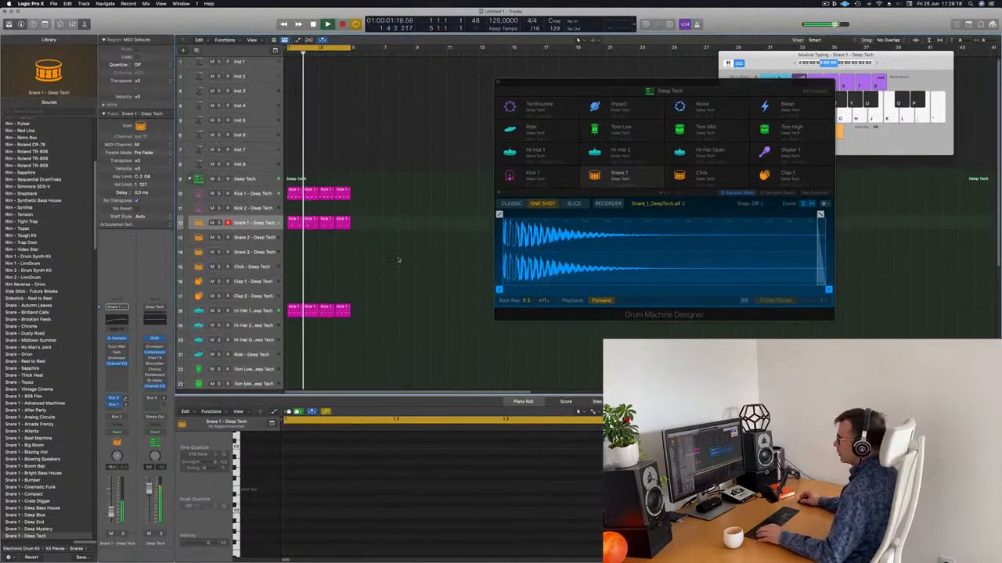
scroll(398, 259, "down", 6)
scroll(397, 260, "down", 1)
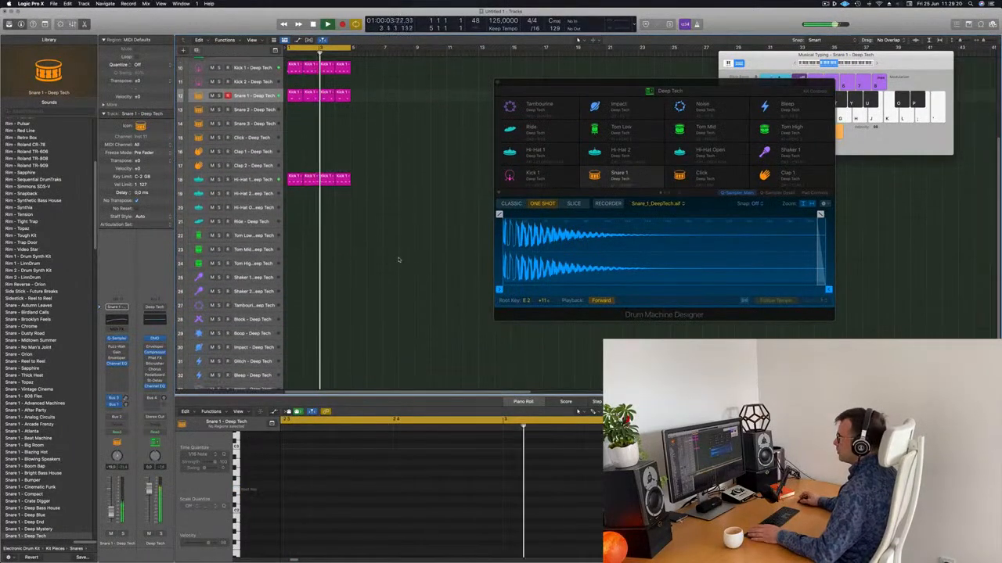
left_click(292, 179)
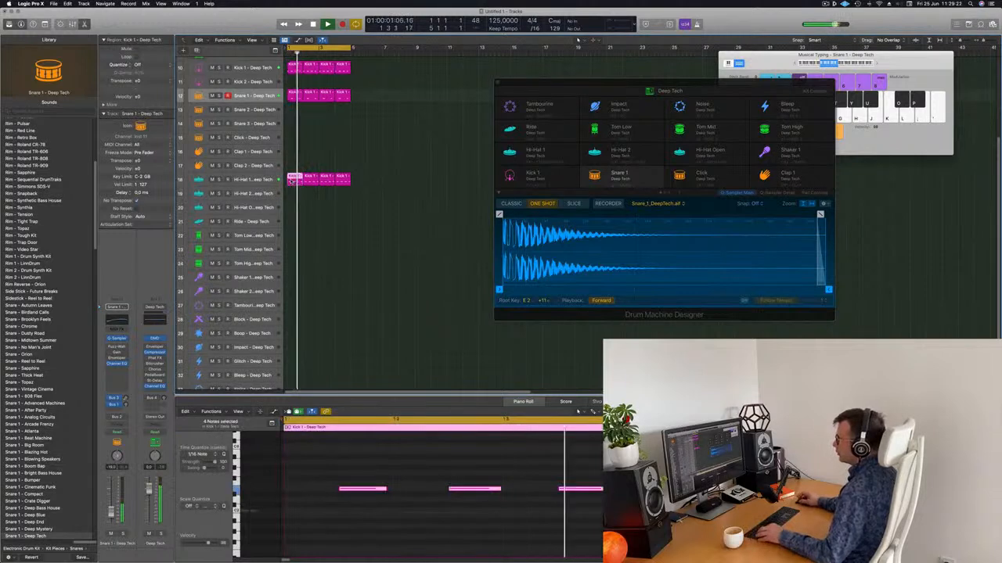
left_click_drag(292, 179, 293, 319)
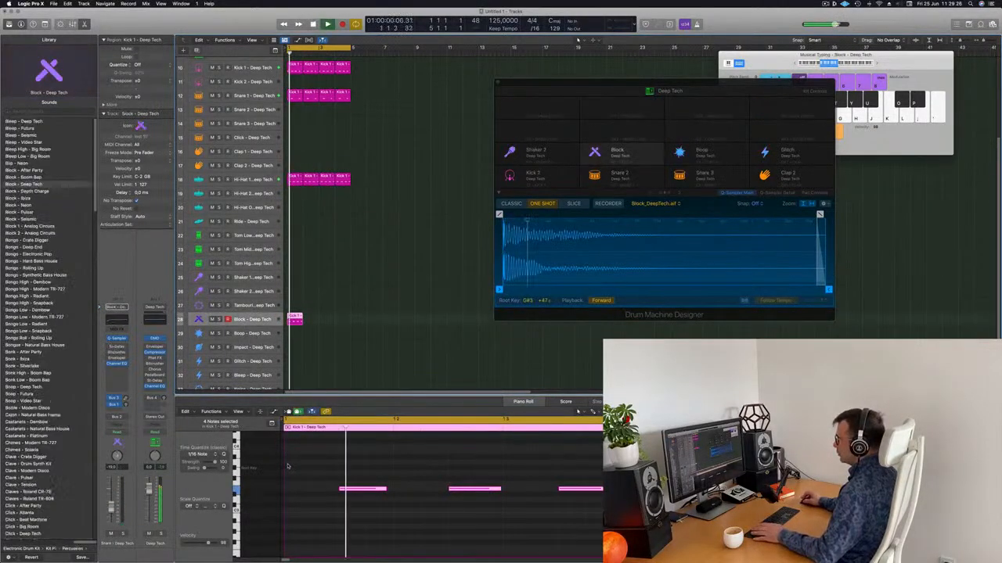
Shorten the Block pattern's notes in the Piano Roll and audition the result
left_click_drag(310, 478, 595, 532)
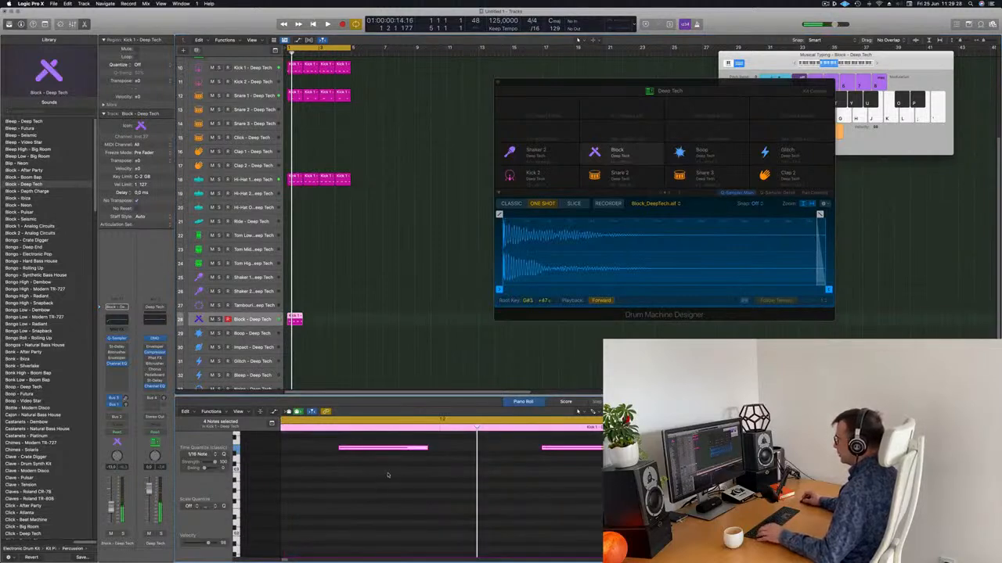
scroll(402, 483, "down", 5)
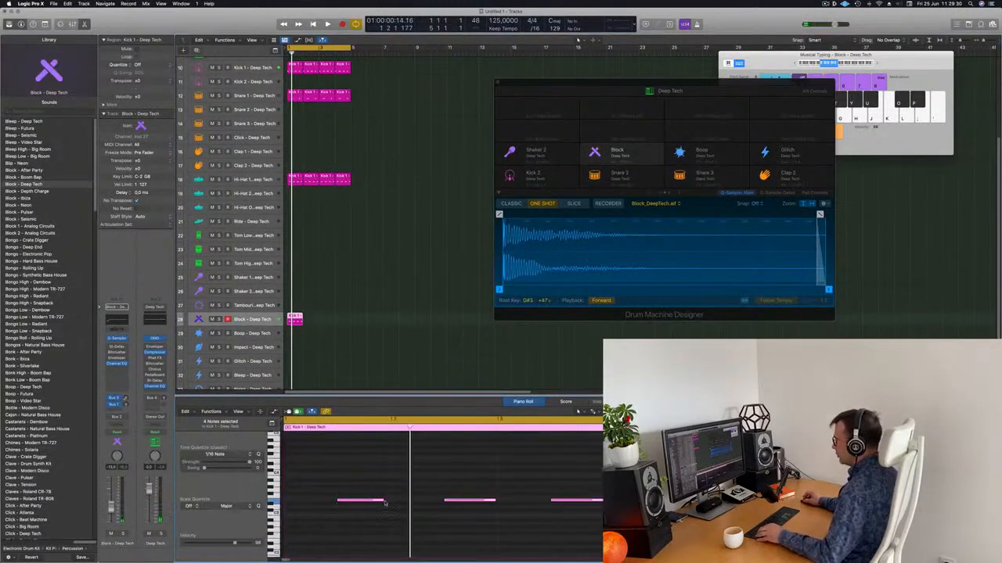
mouse_move(384, 500)
left_mouse_down()
mouse_move(317, 502)
mouse_move(371, 505)
left_mouse_up()
key("space")
key("space")
left_click(230, 324)
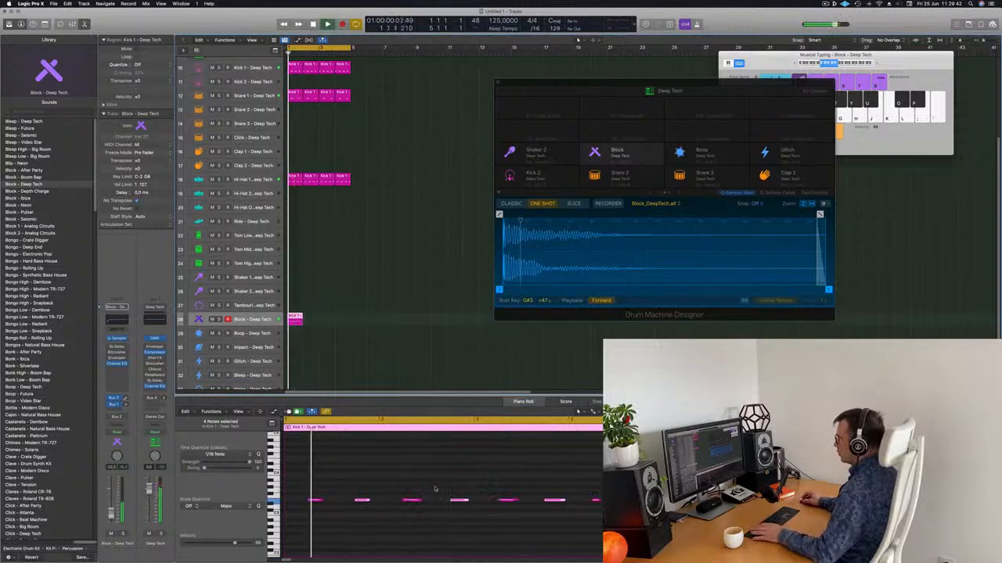
Delete the fourth note of the Block pattern
left_click_drag(449, 476, 474, 531)
key("Delete")
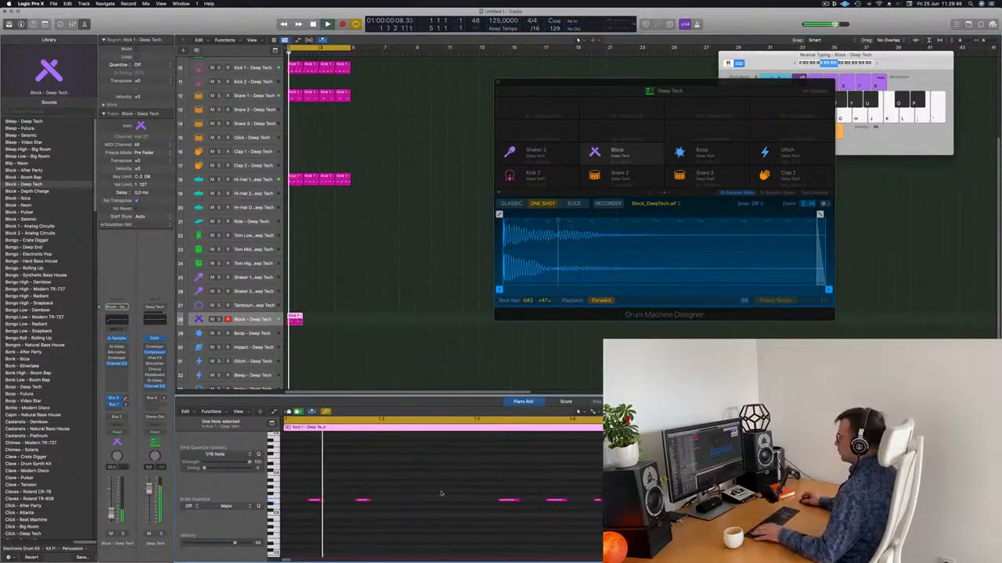
left_click(442, 489, "ctrl+alt")
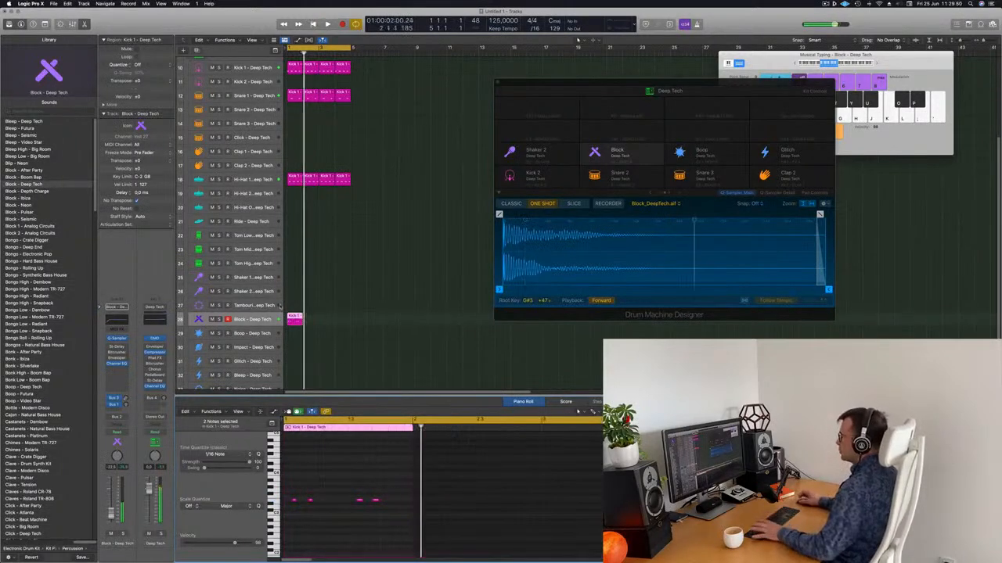
Repeat the Block region twice with Cmd+R so it runs through bar 3
left_click(294, 320)
key("super+r")
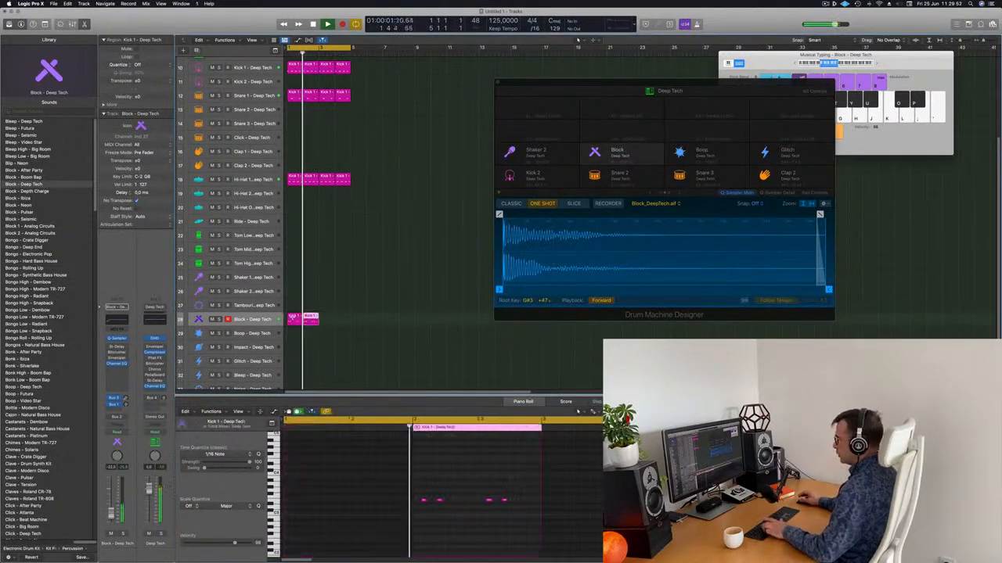
key("super+r")
left_click(260, 319)
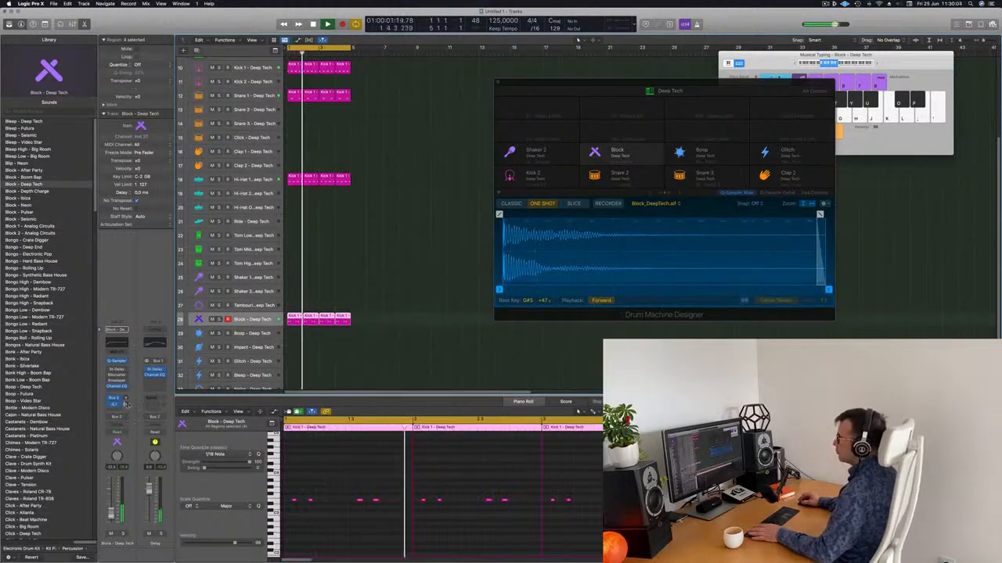
scroll(385, 137, "up", 5)
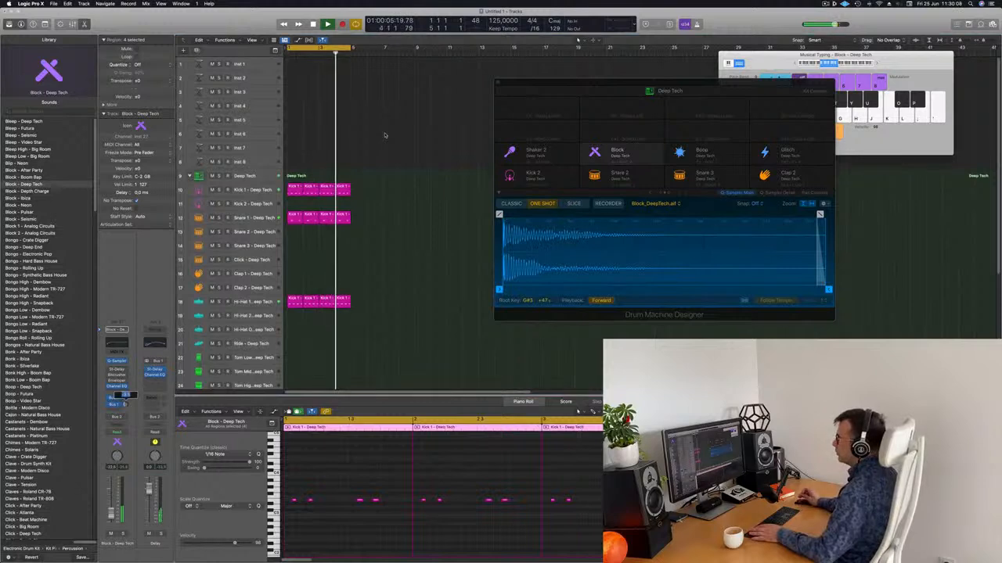
Select the Inst 1 track and open the Alchemy plug-in from its instrument slot
left_click(262, 109)
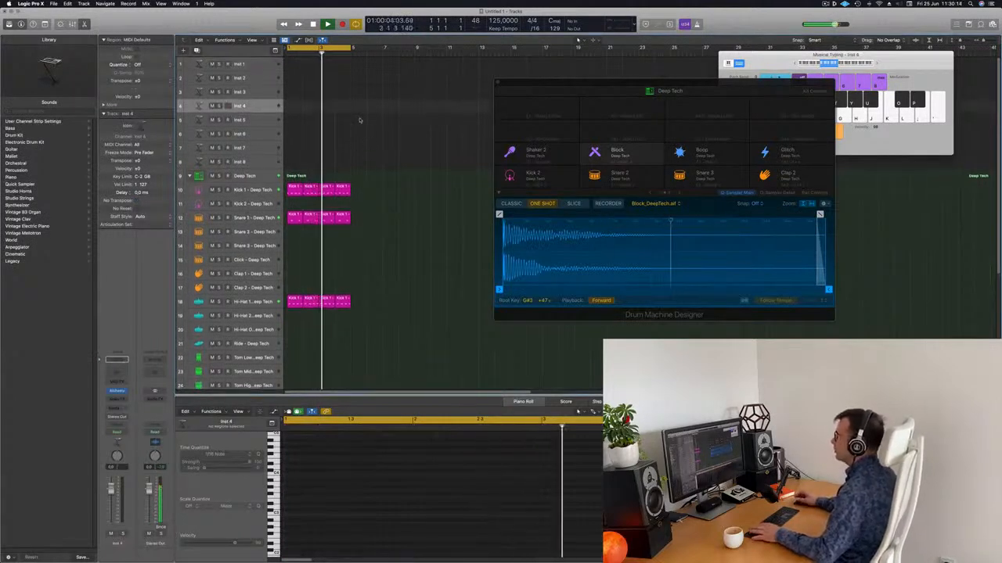
left_click(260, 66)
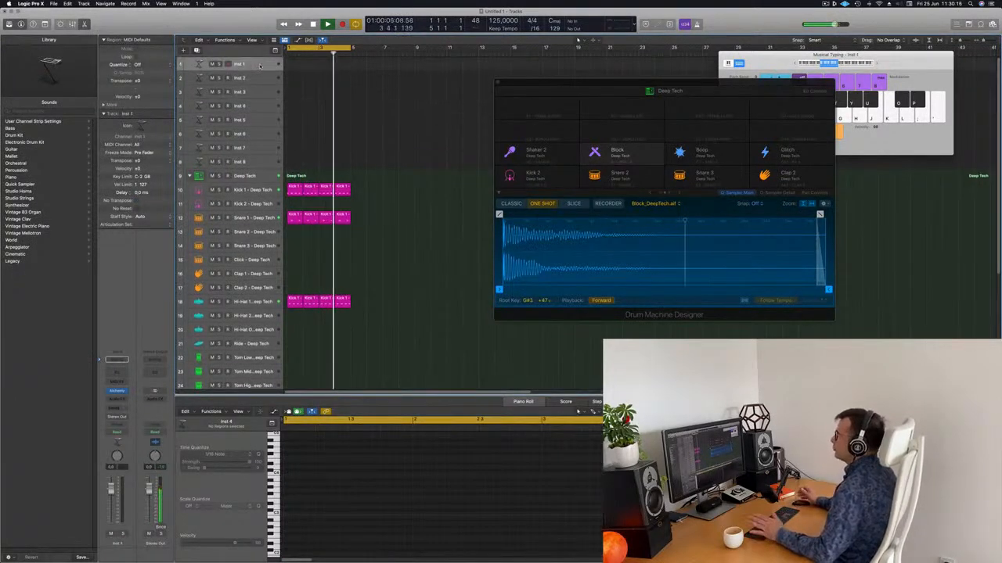
left_click(116, 391)
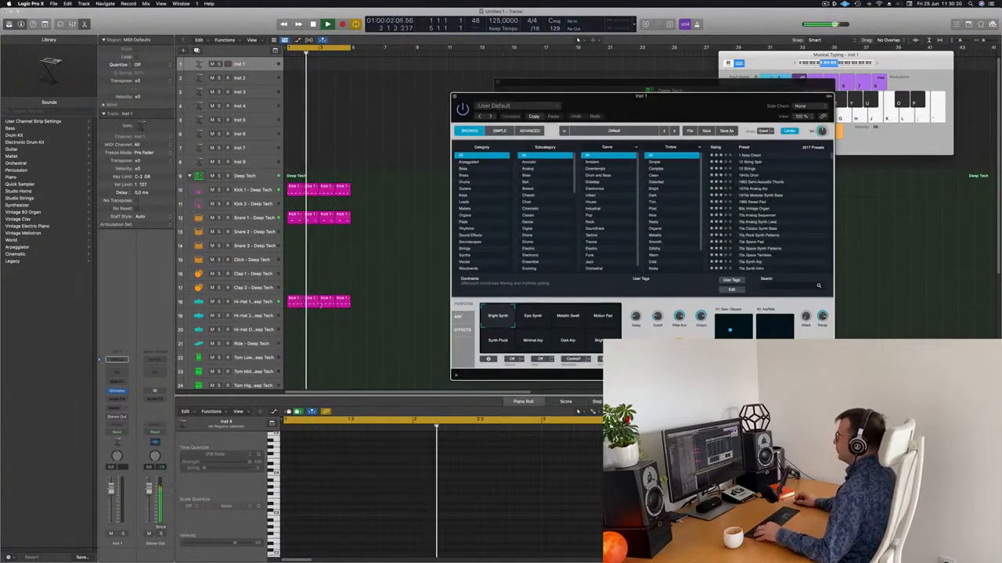
Make the Inst 1 track taller and filter Alchemy's presets to the Brass category
key("super+Up")
key("super+Up")
key("super+Up")
left_click_drag(613, 107, 548, 93)
left_click_drag(263, 68, 259, 108)
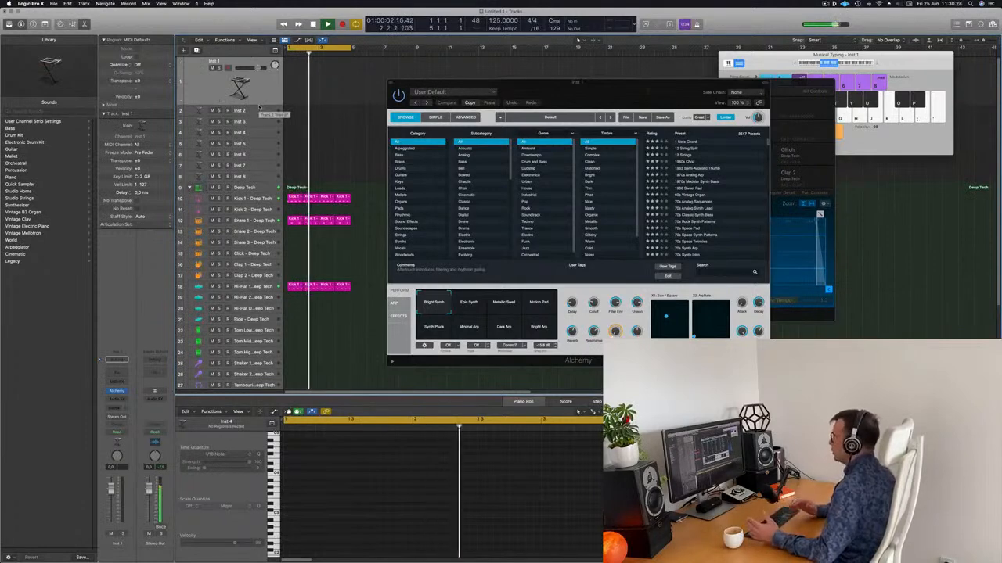
left_click(408, 156)
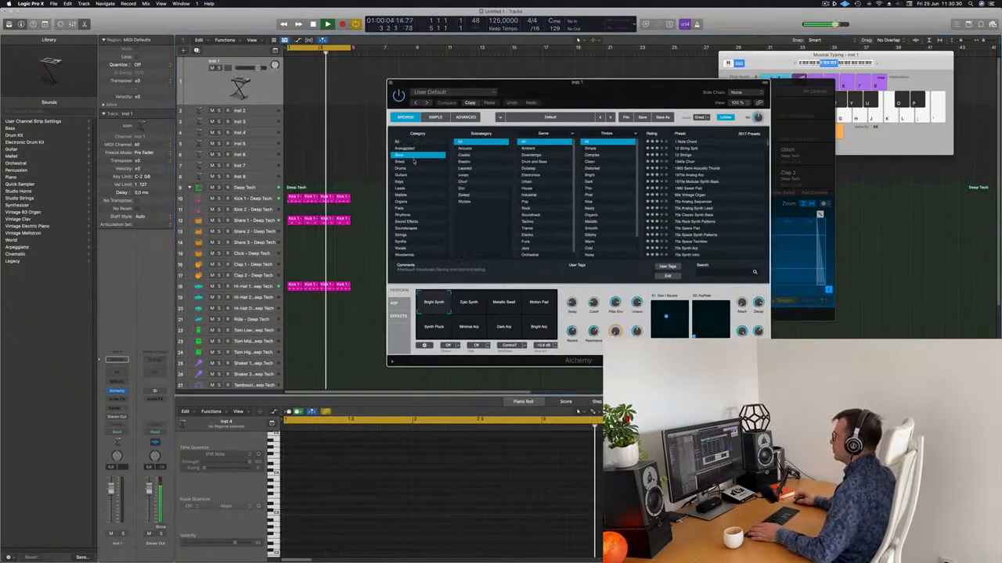
left_click(413, 161)
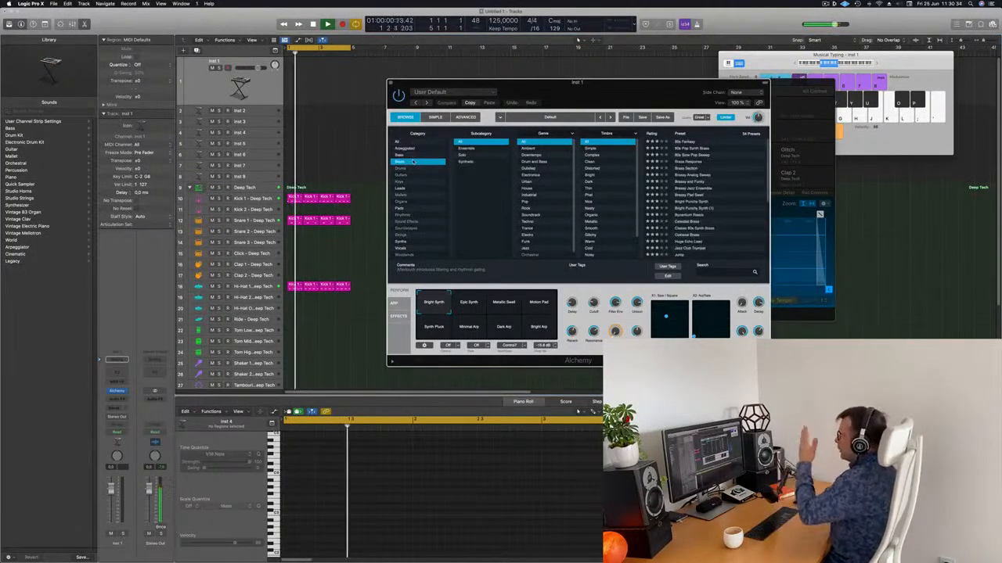
Audition Brass presets with Musical Typing and load 80s Pop Synth Brass
left_click_drag(583, 91, 592, 87)
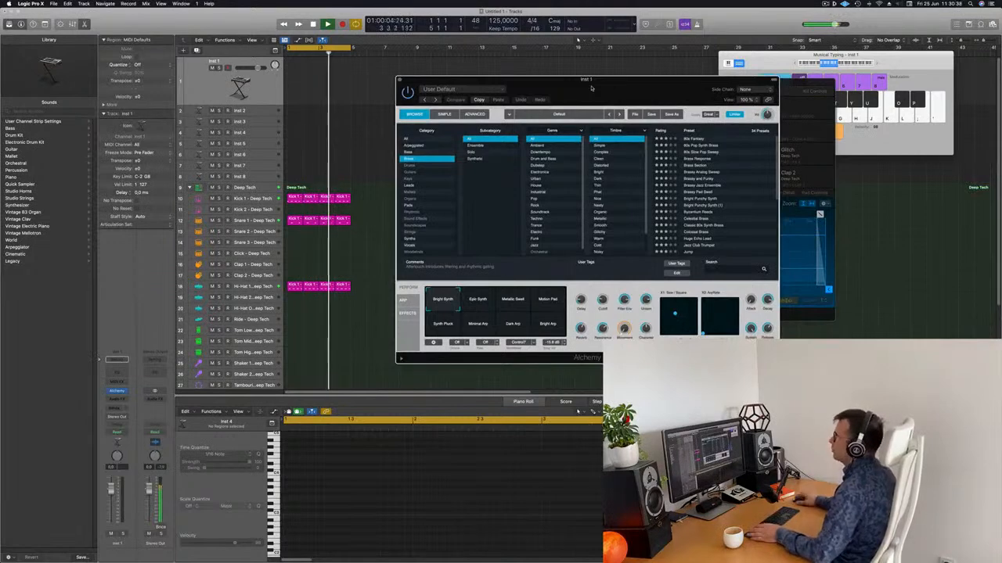
left_click(252, 94)
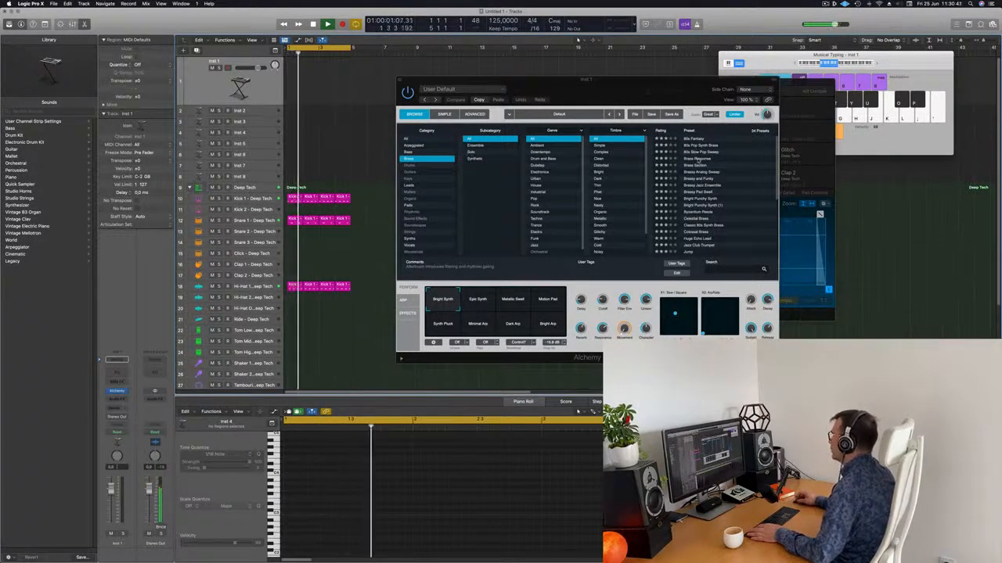
left_click(696, 159)
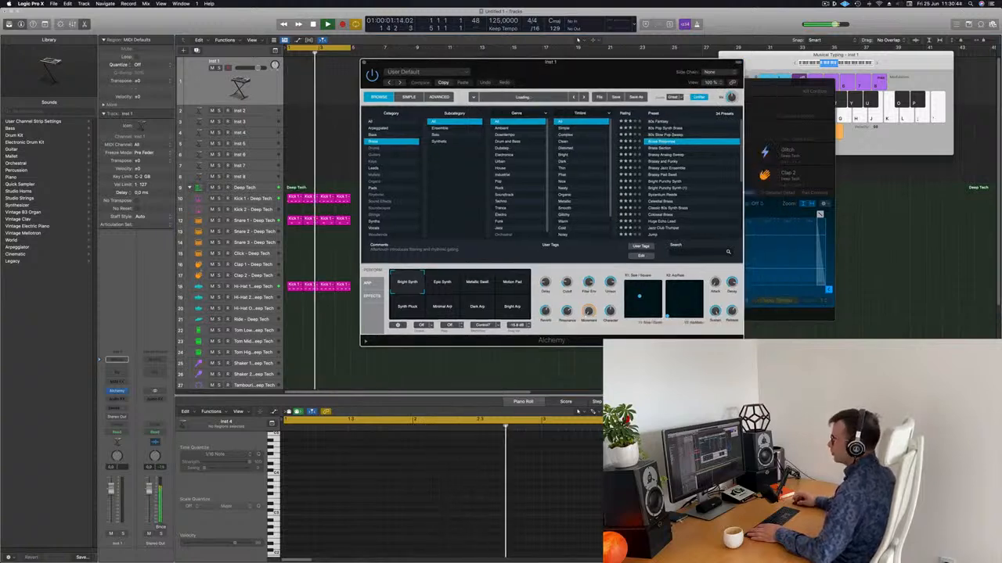
left_click(897, 146)
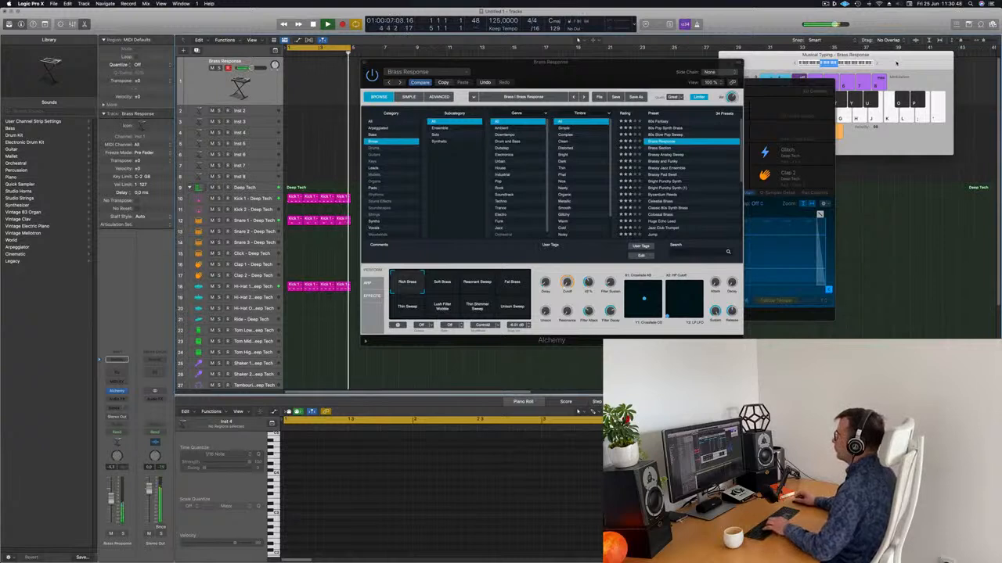
left_click(896, 63)
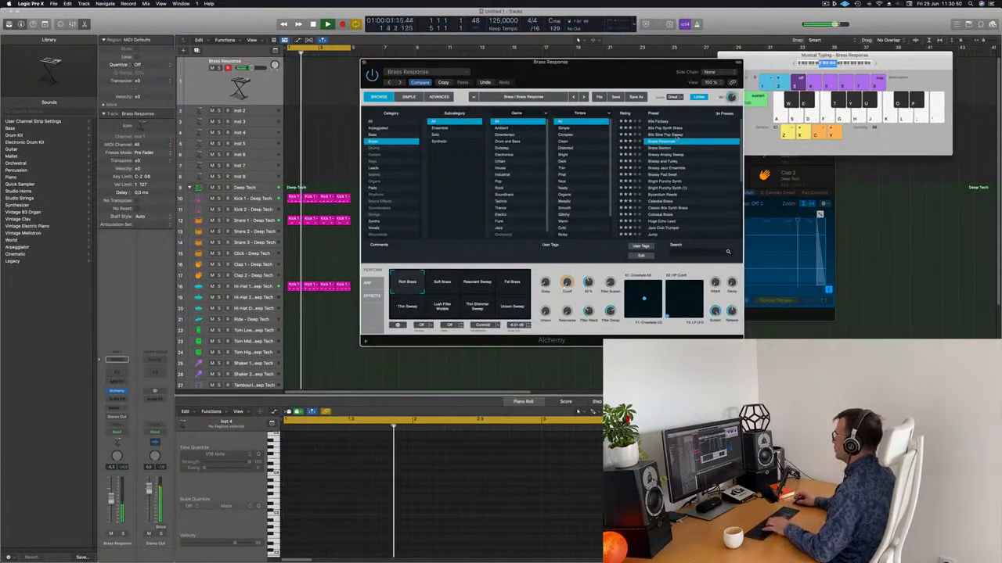
key("Up")
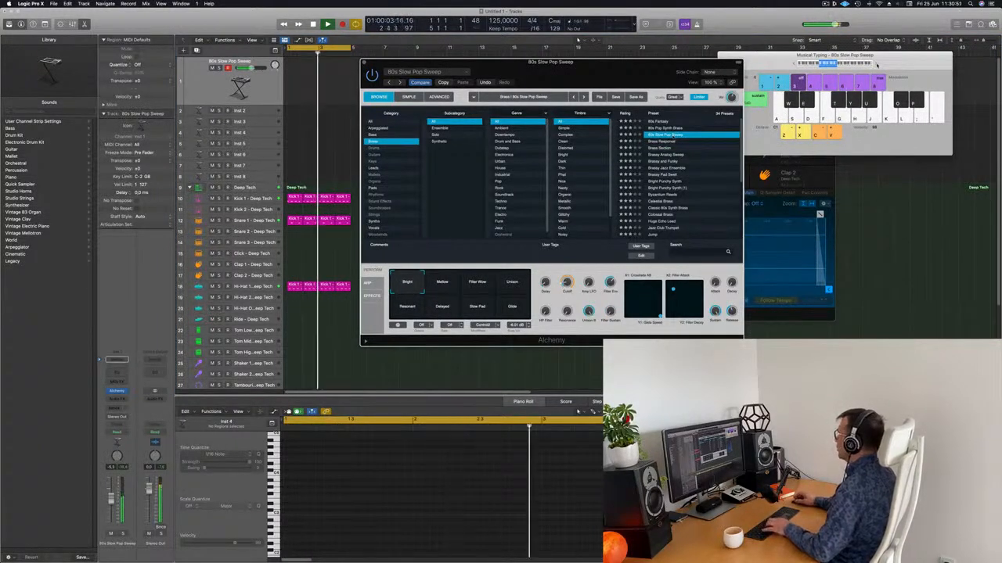
left_click(877, 65)
left_click(661, 127)
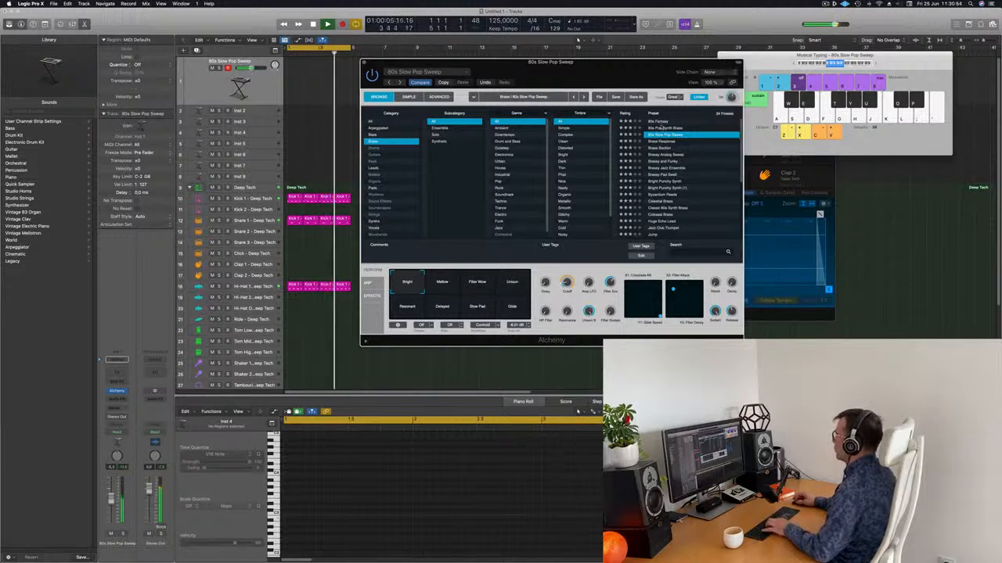
left_click(663, 128)
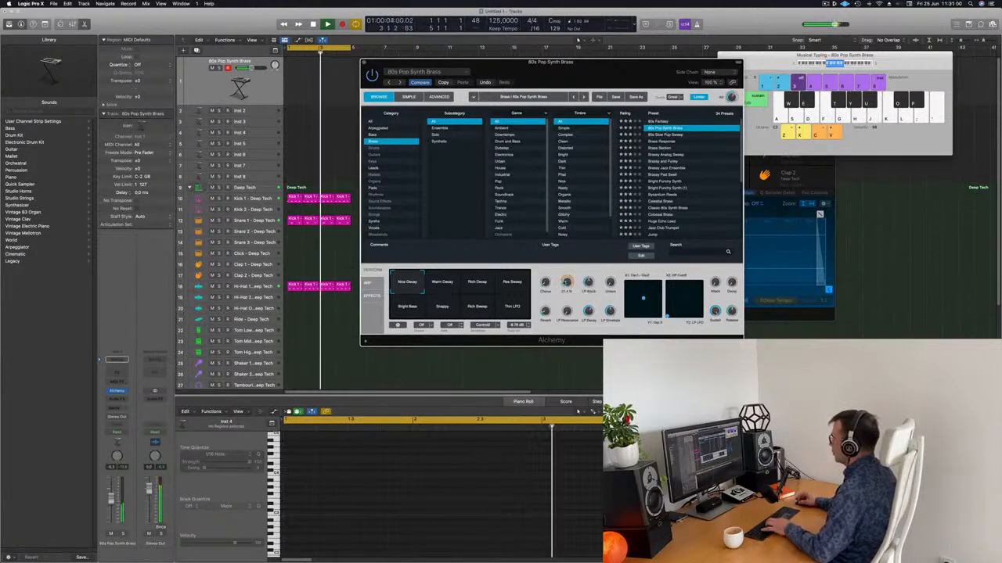
key("d")
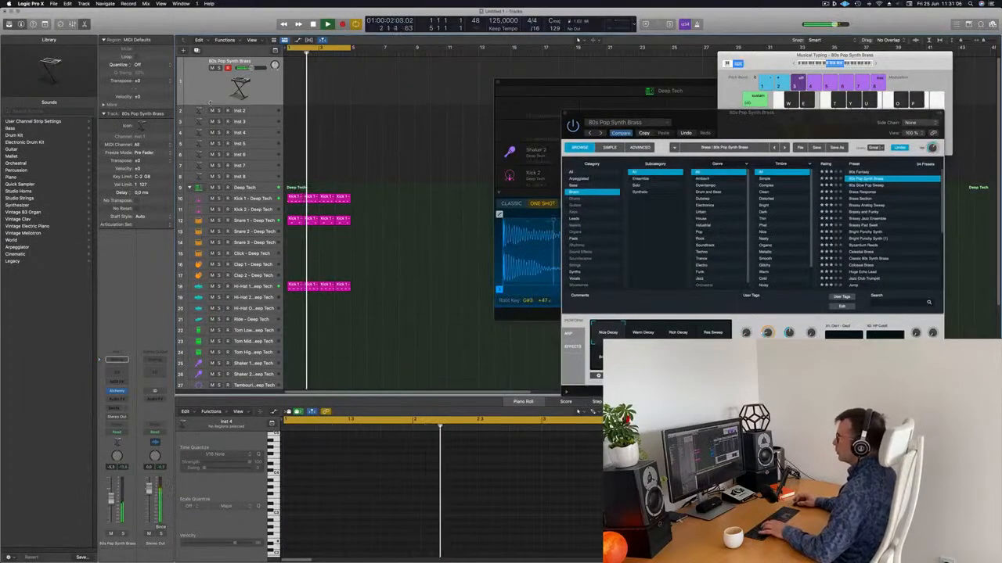
Enlarge the synth track and record a note on it
left_click_drag(197, 105, 197, 134)
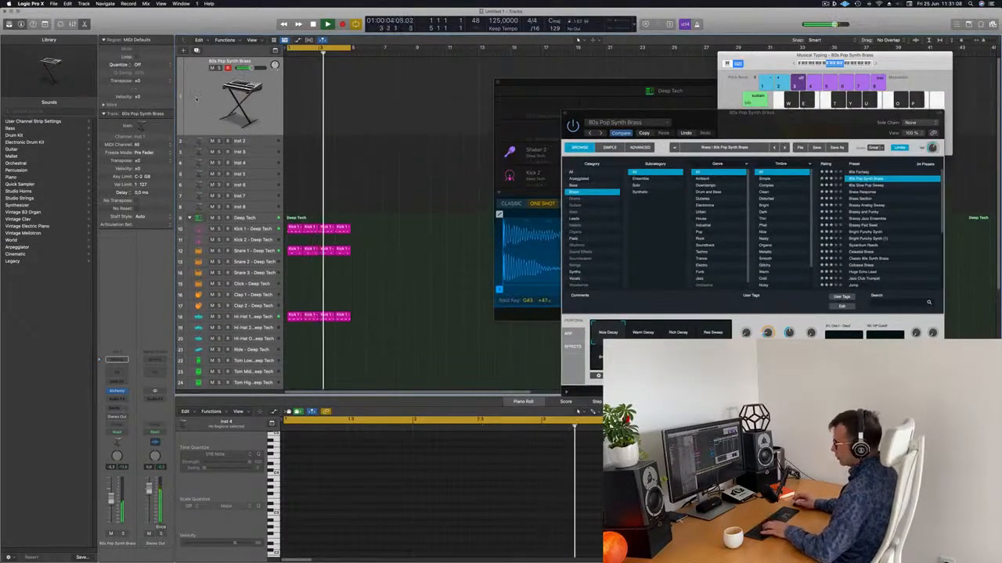
key("r")
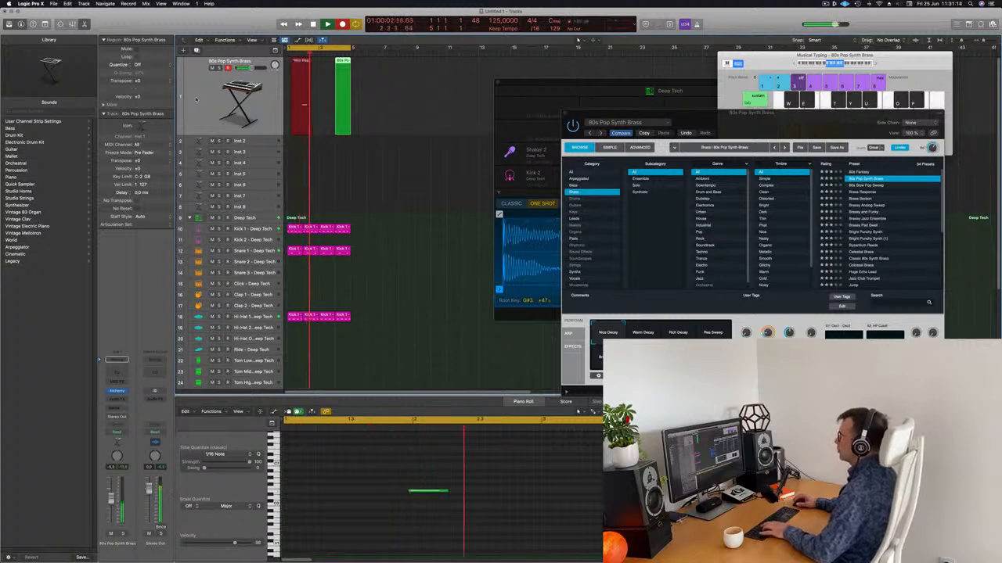
key("space")
Option-drag the recorded note to bar 1 in the Piano Roll and reposition the original
left_click(427, 491)
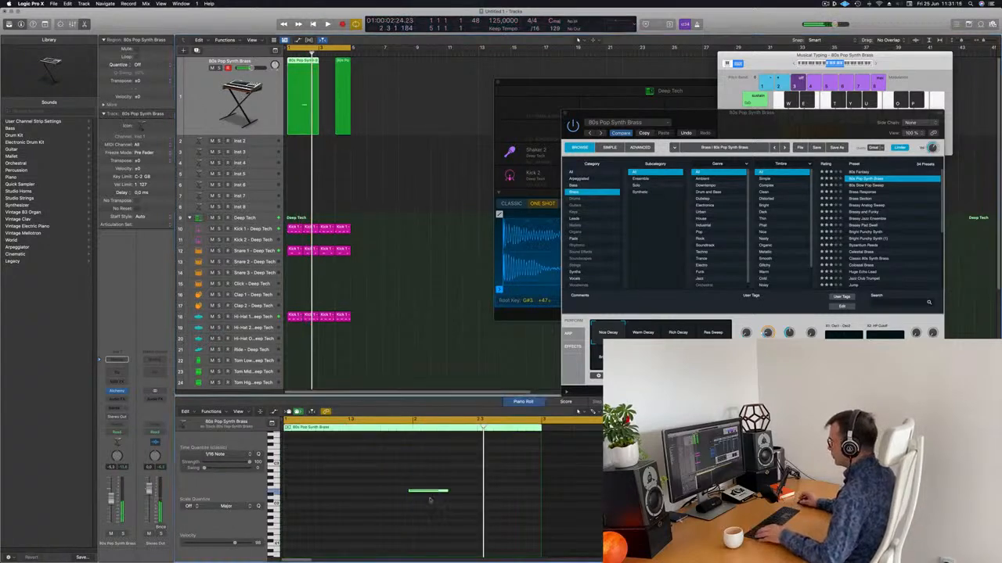
left_click_drag(428, 492, 304, 495)
left_click_drag(375, 469, 463, 521)
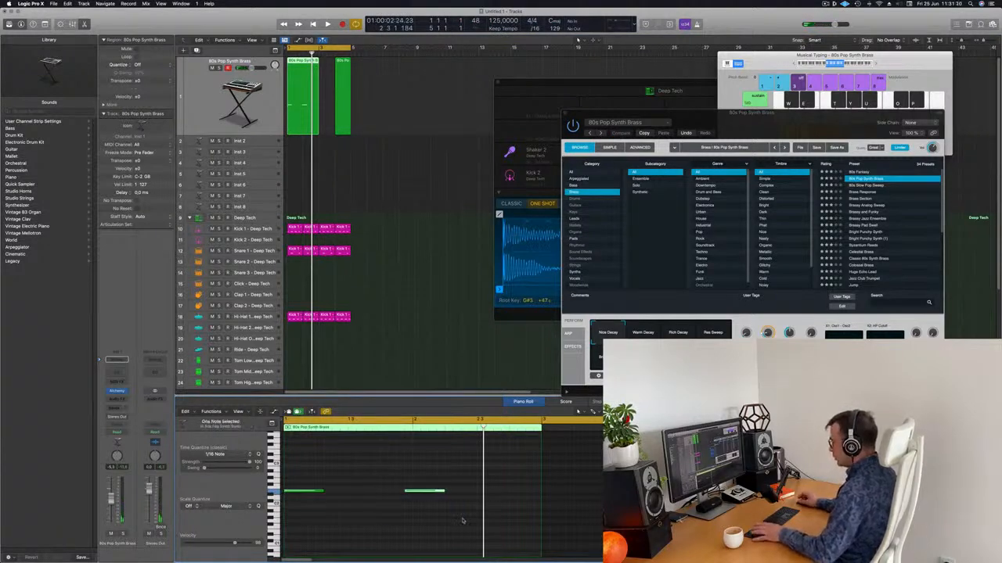
mouse_move(417, 492)
left_mouse_down()
mouse_move(426, 493)
mouse_move(288, 511)
left_mouse_up()
key("space")
Delete the extra green region and nudge the remaining one into place at bar 1
left_click_drag(397, 91, 339, 135)
key("Delete")
key("space")
key("space")
left_click(303, 62)
key("space")
left_click_drag(303, 63, 310, 64)
left_click(375, 112)
key("space")
scroll(370, 117, "right", 2)
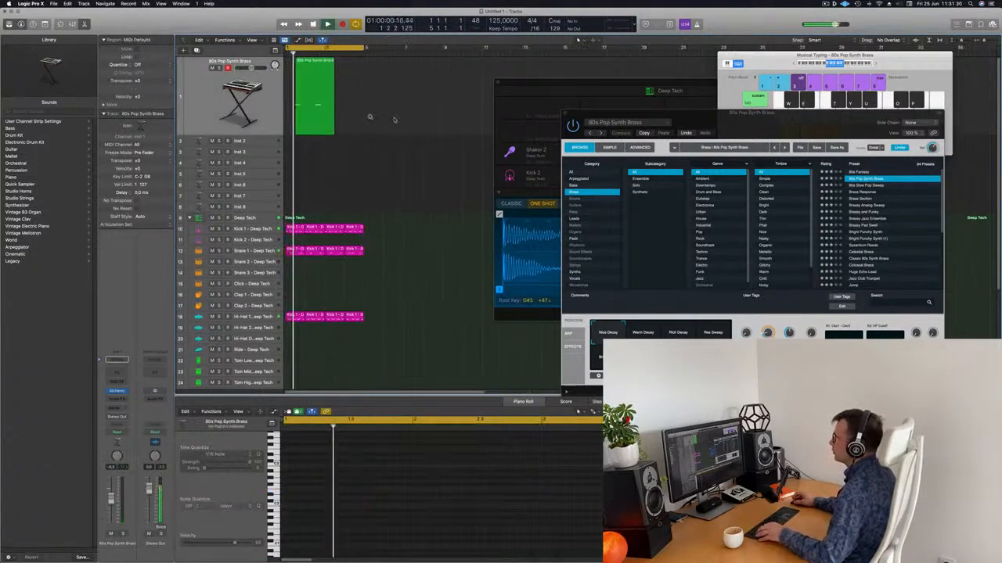
left_click_drag(714, 115, 646, 106)
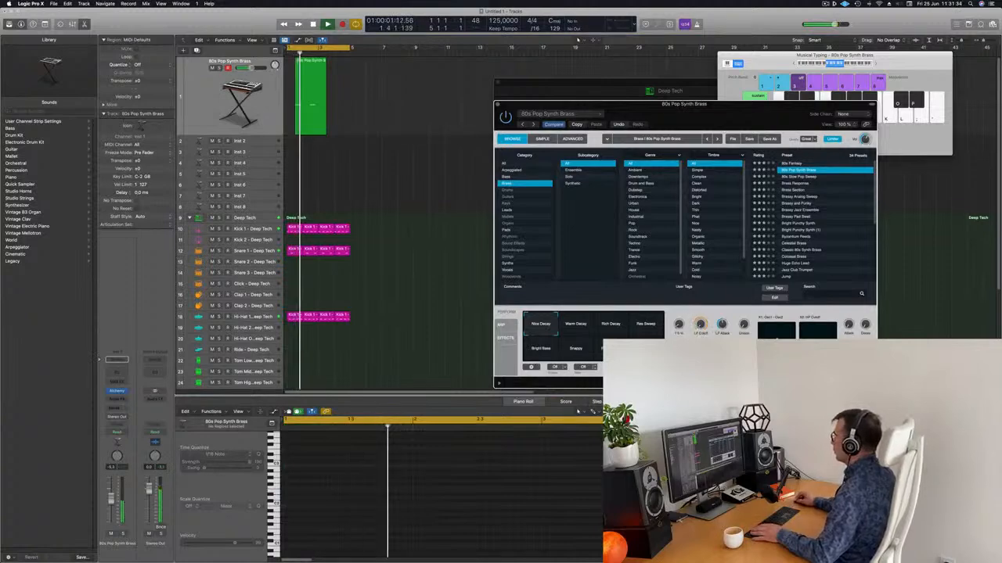
Option-drag the green brass region so a copy follows the first
left_click_drag(729, 109, 726, 62)
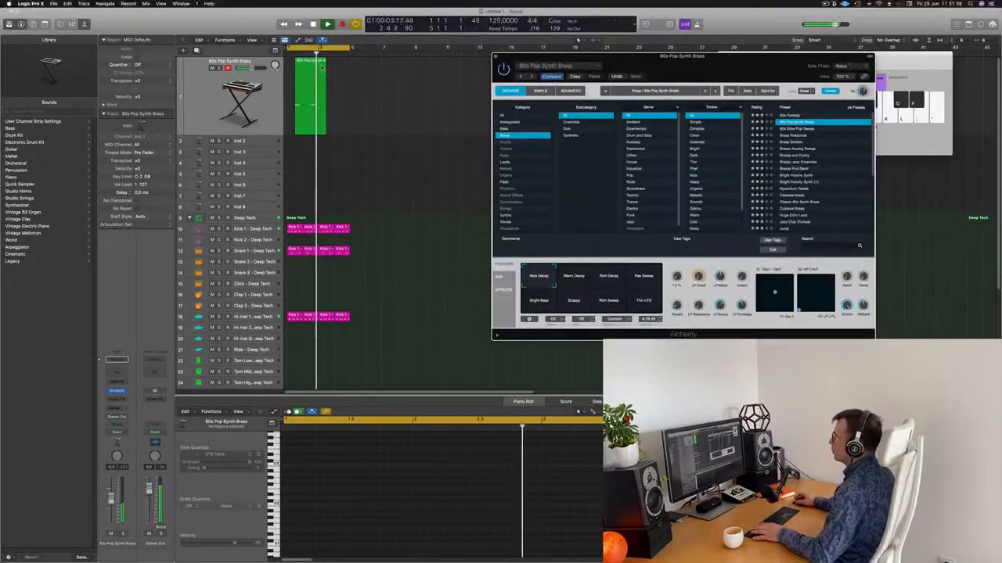
left_click_drag(309, 65, 342, 72)
scroll(419, 133, "down", 3)
scroll(388, 158, "up", 2)
left_click_drag(642, 56, 702, 34)
left_click(393, 121)
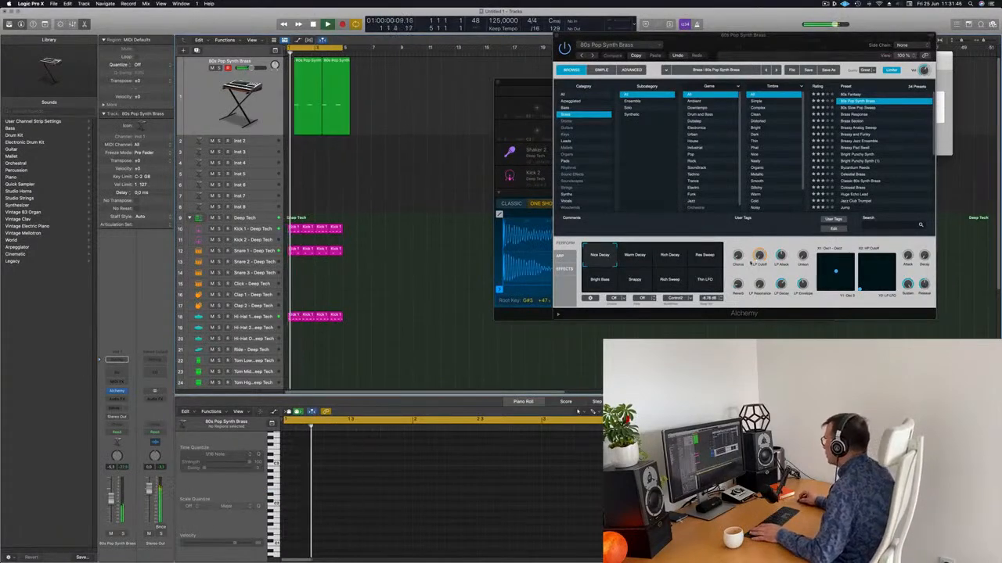
Switch Alchemy to the Warm Decay snapshot and open the brass channel's Send bus list
left_click(634, 257)
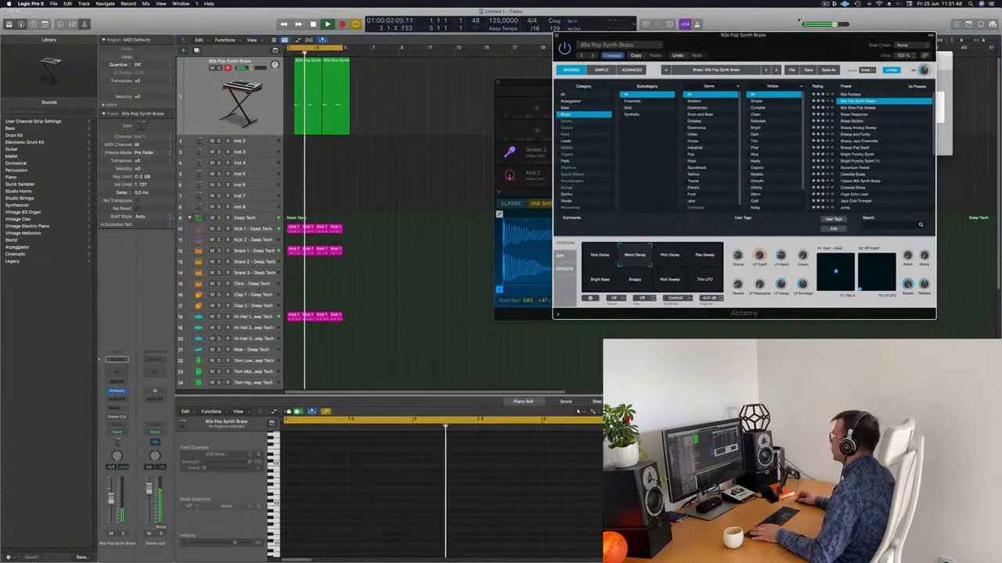
left_click_drag(656, 34, 578, 54)
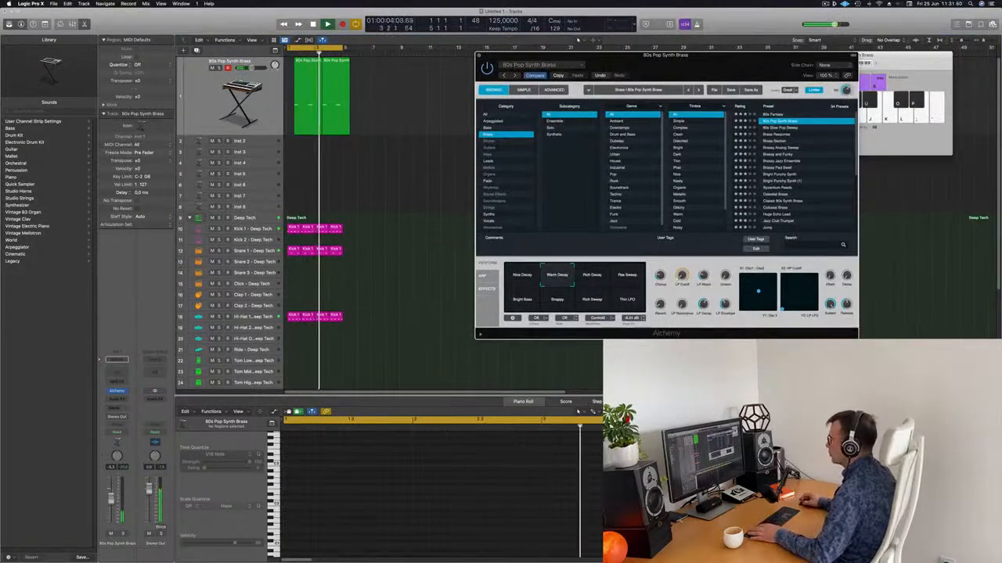
left_click(112, 495)
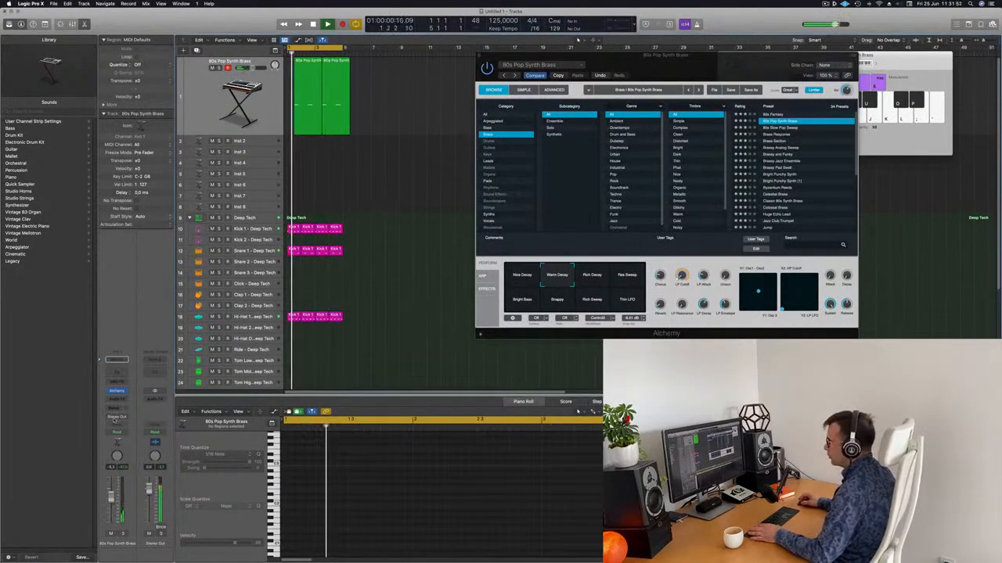
left_click(116, 416)
mouse_move(112, 419)
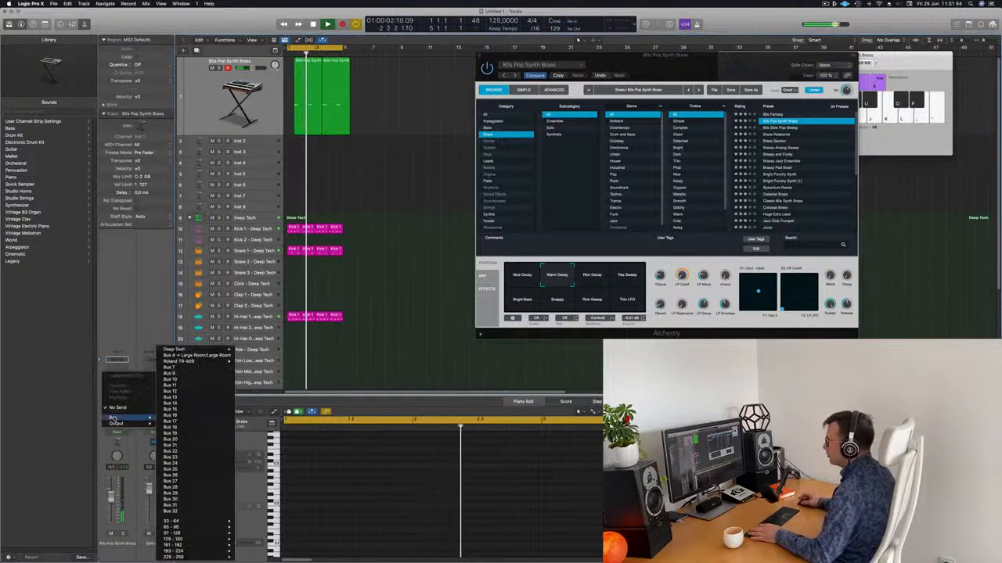
Send the brass channel to a delay aux bus and duplicate the track with its settings
left_click(189, 391)
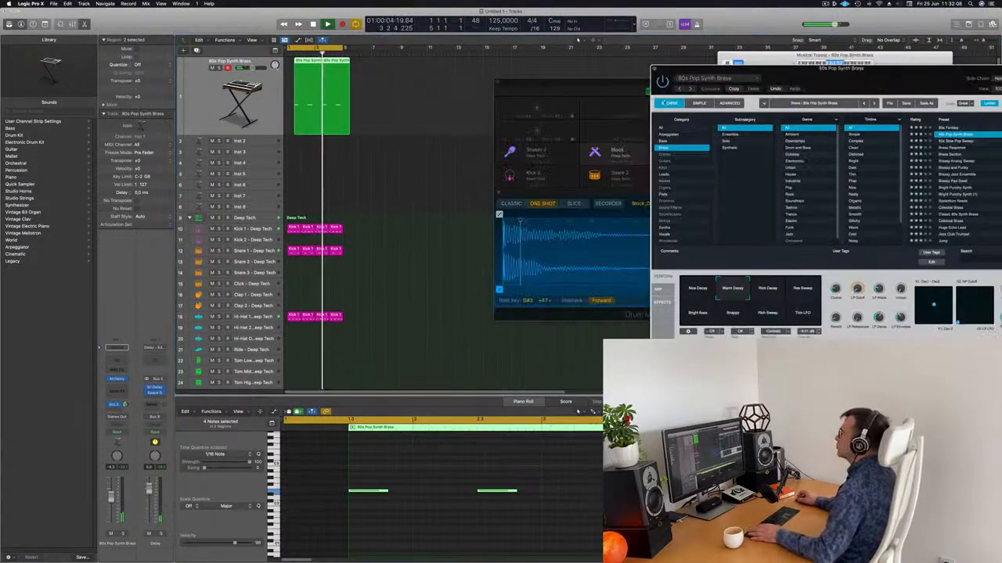
left_click(428, 73)
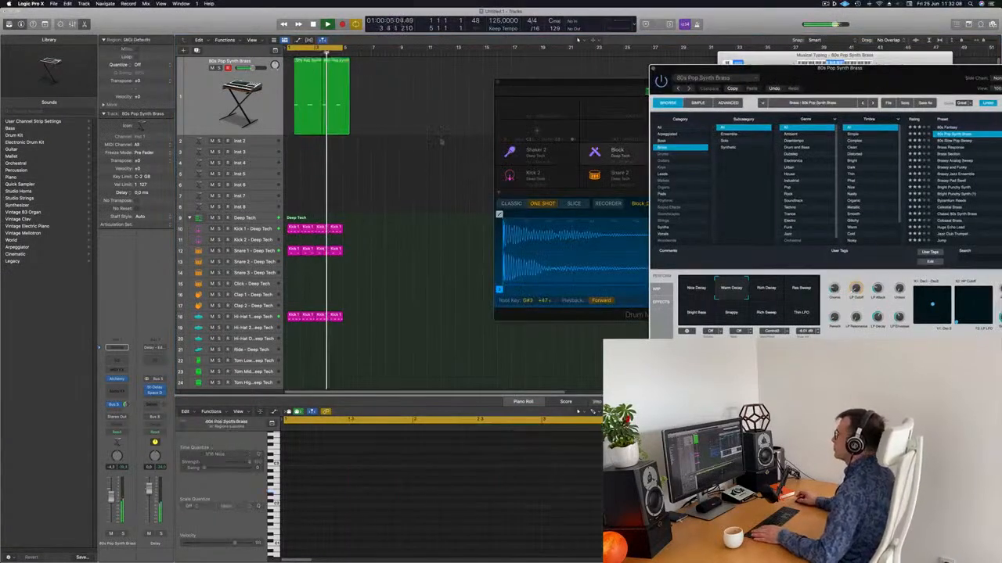
left_click(203, 102)
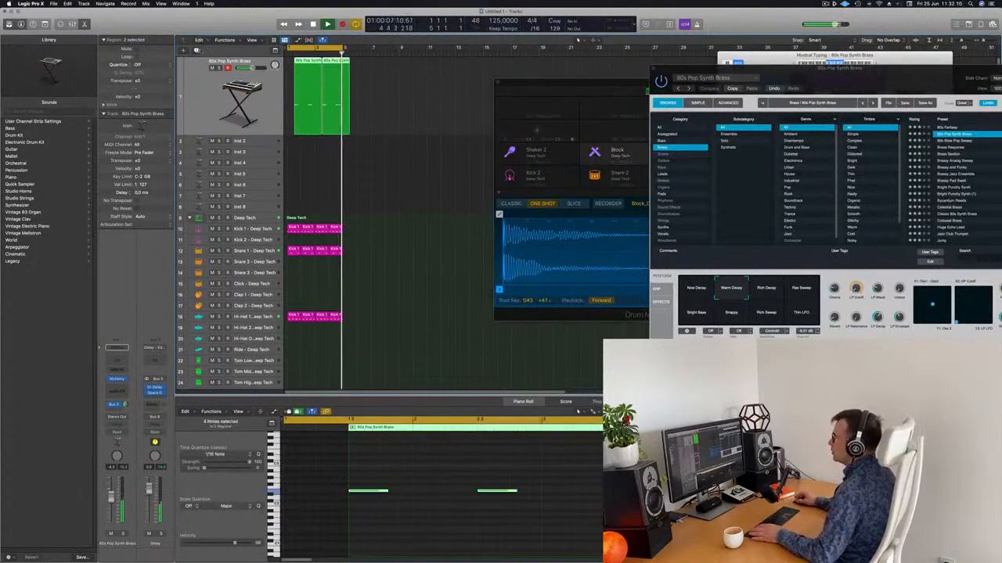
left_click(197, 50)
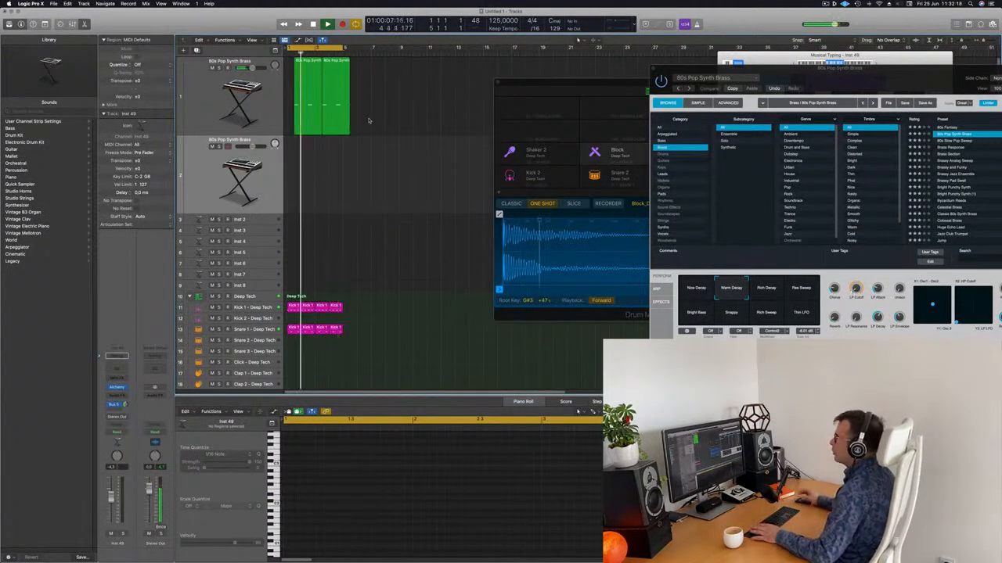
Option-drag the brass region onto the new duplicate track
left_click(307, 116)
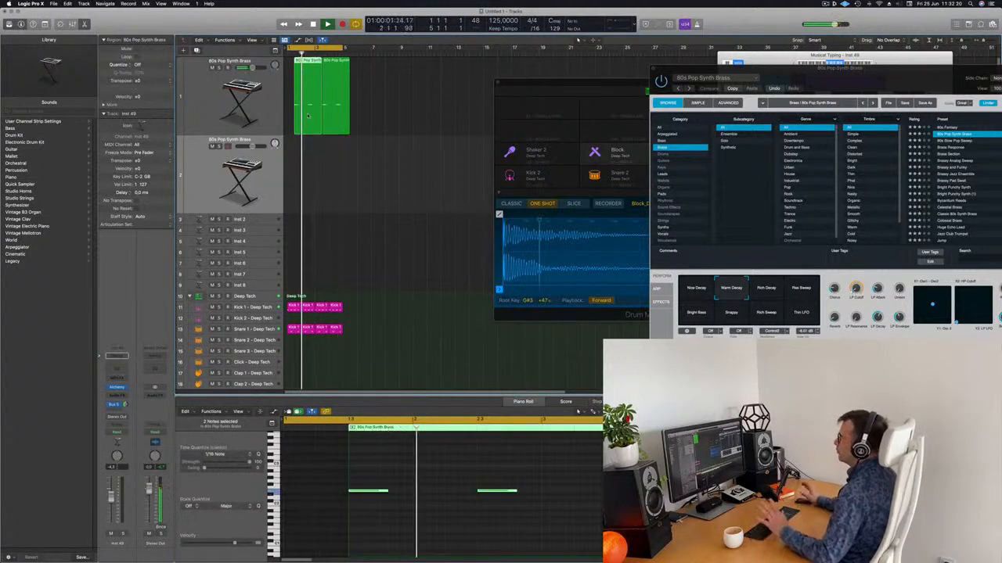
left_click_drag(308, 116, 300, 162)
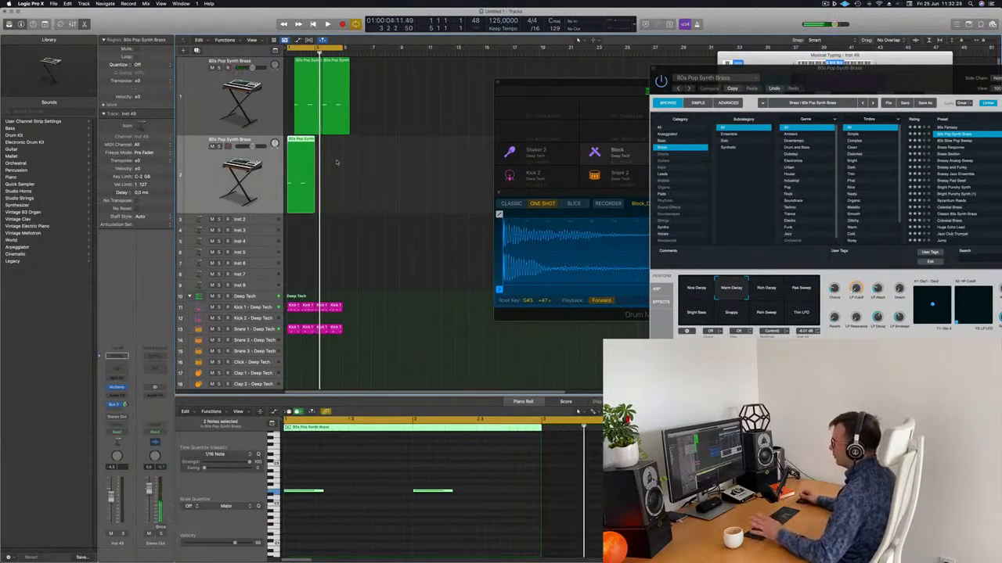
key("space")
key("space")
key("space")
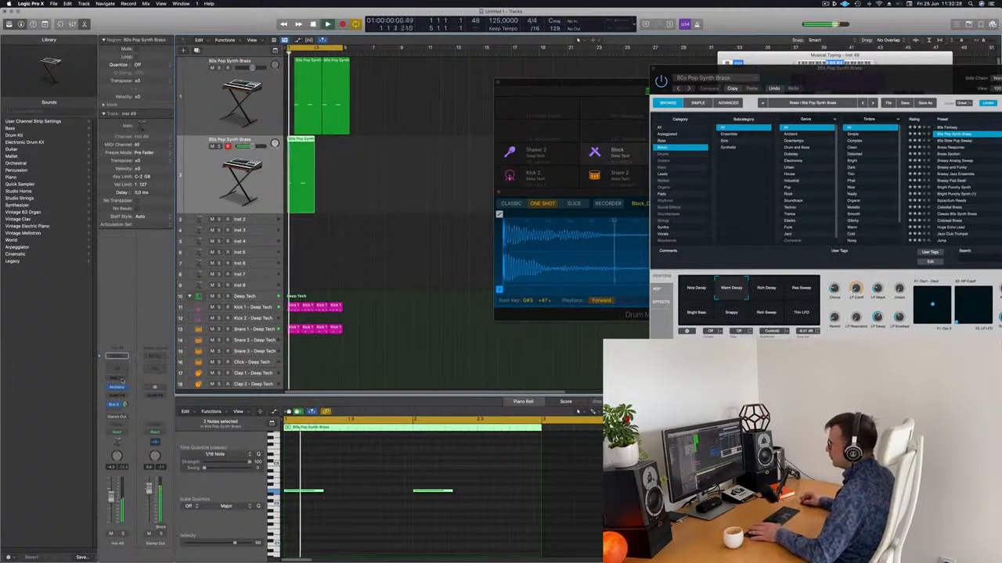
Open the duplicate's Alchemy, choose Strings, and try Alpha Pad, Analog Smooth and Canyon Clouds
left_click(117, 388)
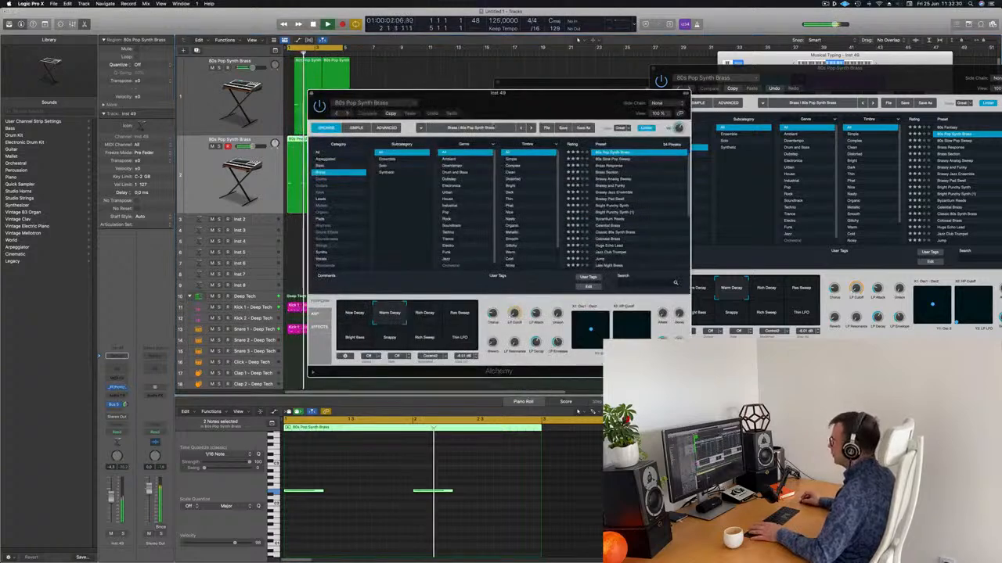
left_click_drag(513, 112, 492, 126)
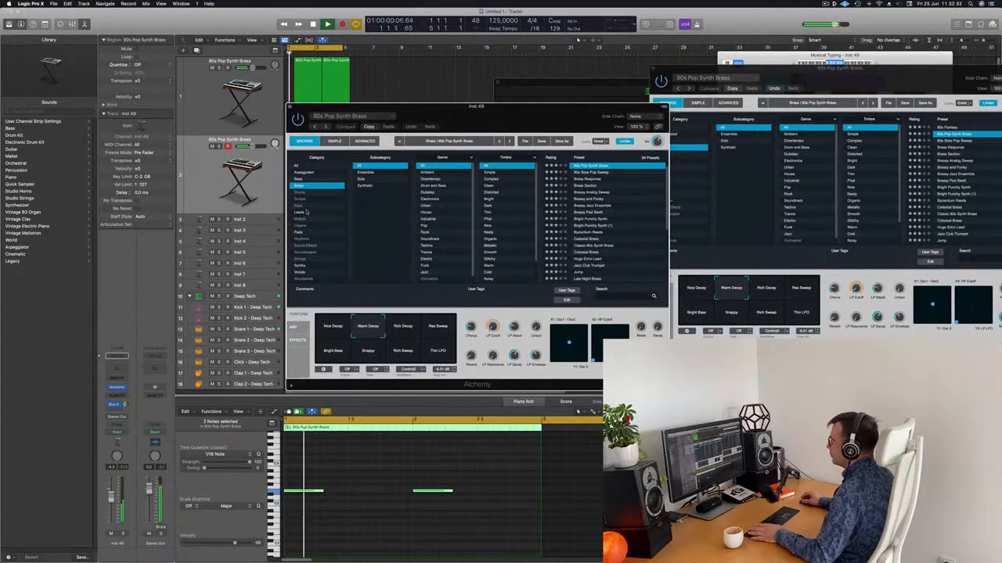
left_click(302, 259)
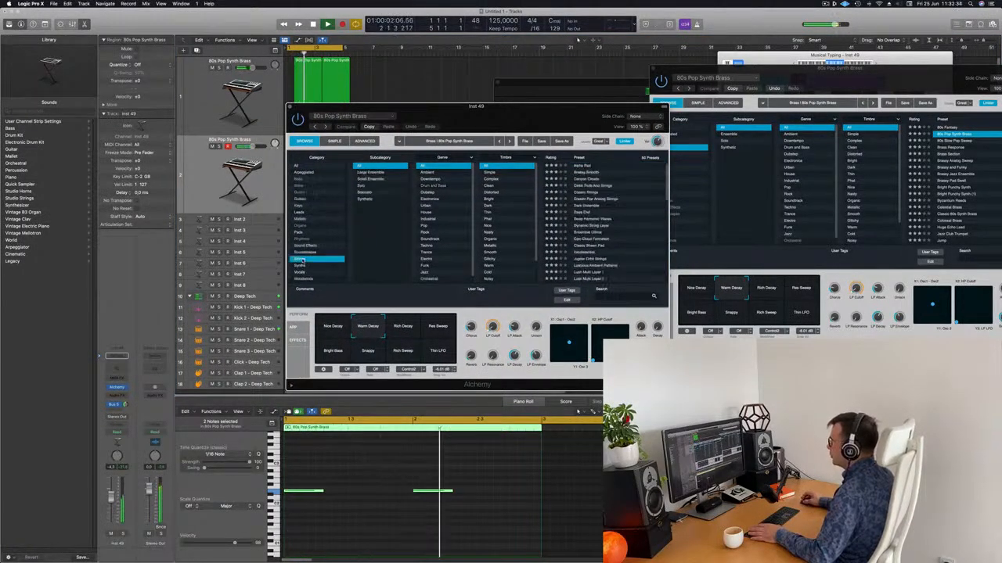
left_click_drag(571, 116, 604, 69)
left_click(570, 158)
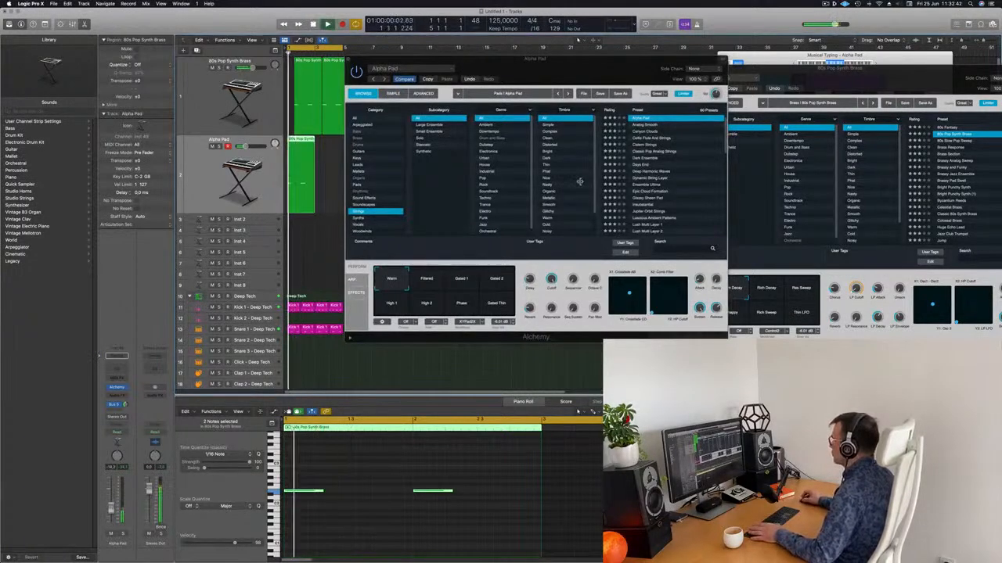
left_click(674, 123)
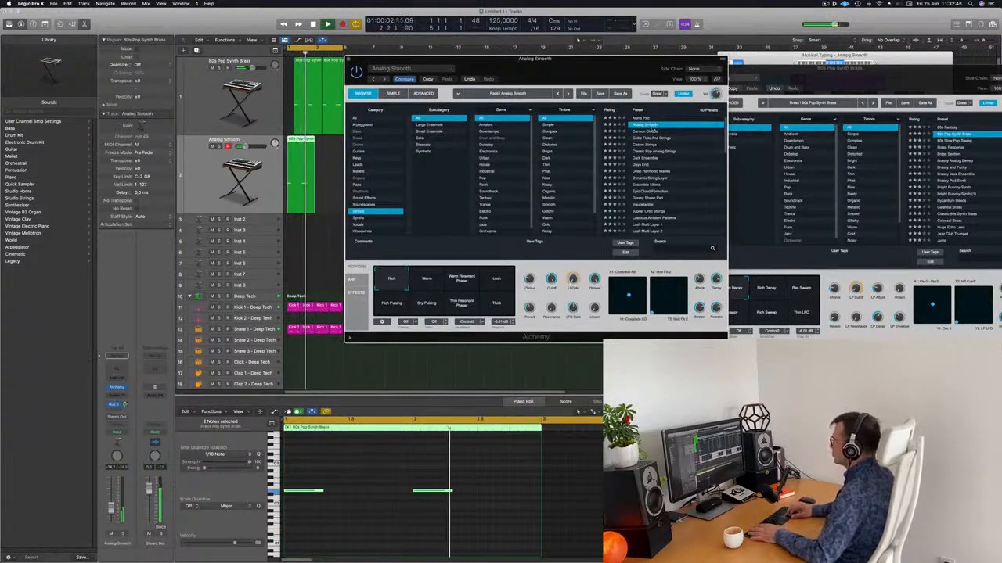
left_click(653, 131)
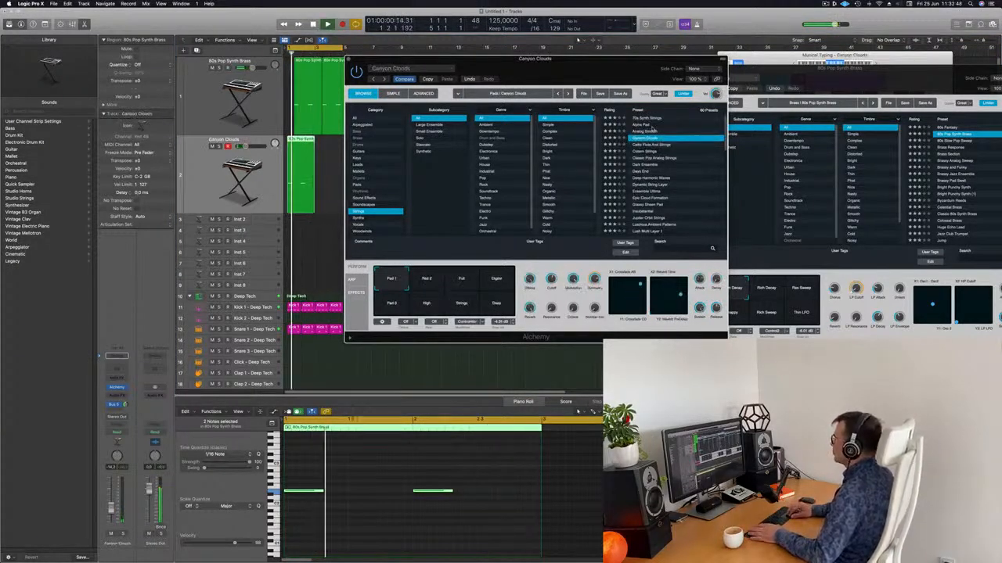
Step through Strings presets past Mellotron Violins to settle on Massiveness
key("Down")
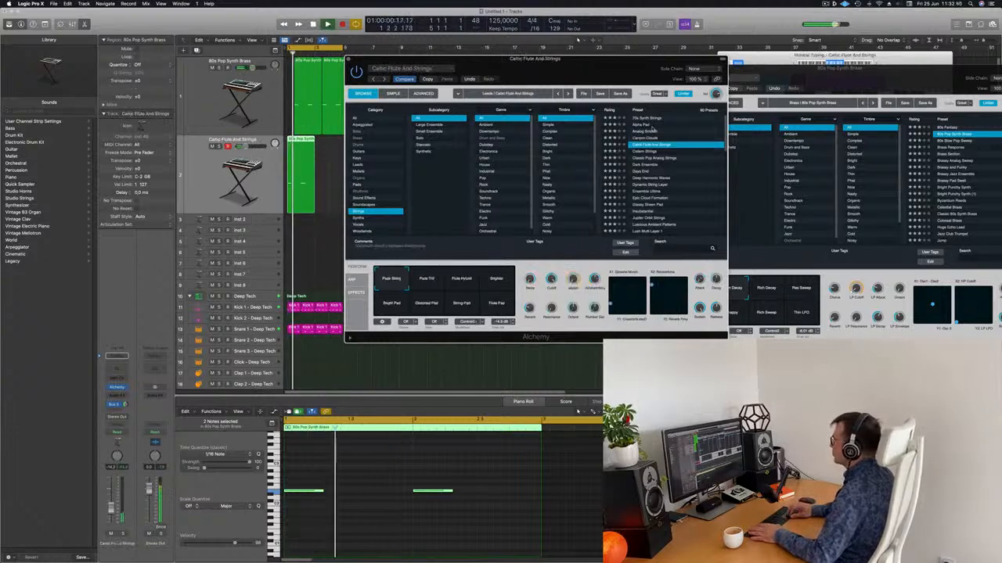
key("Down")
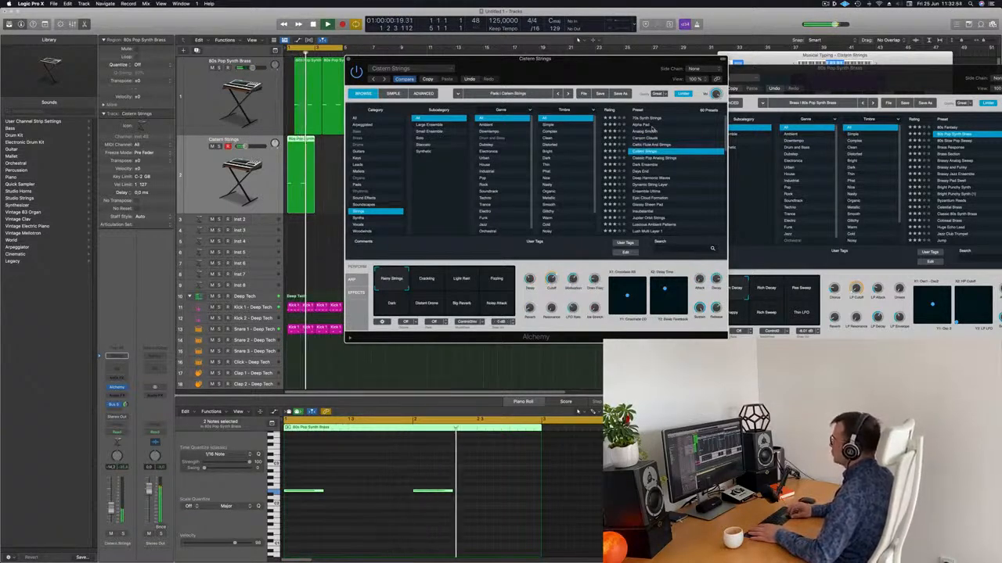
key("Down")
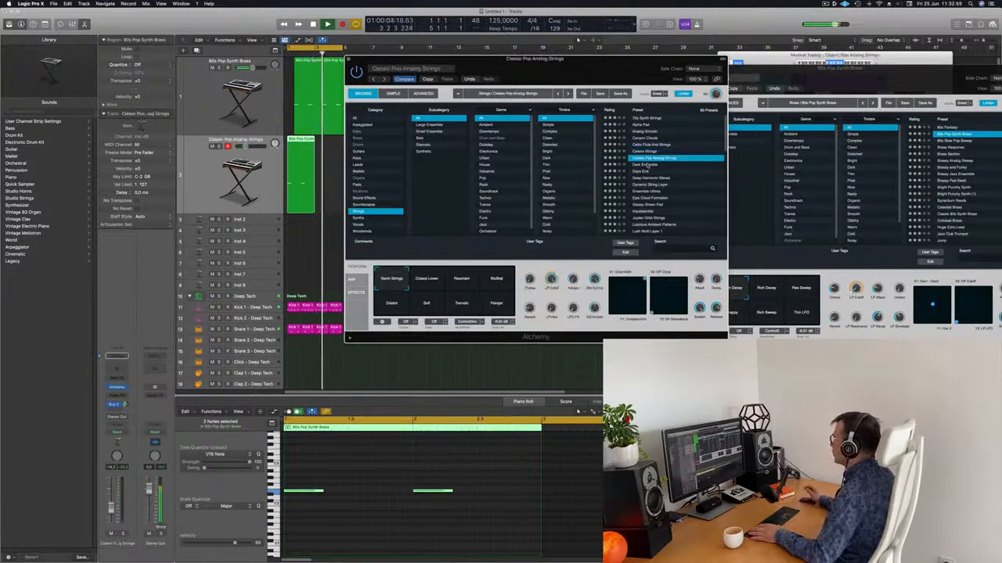
key("Down")
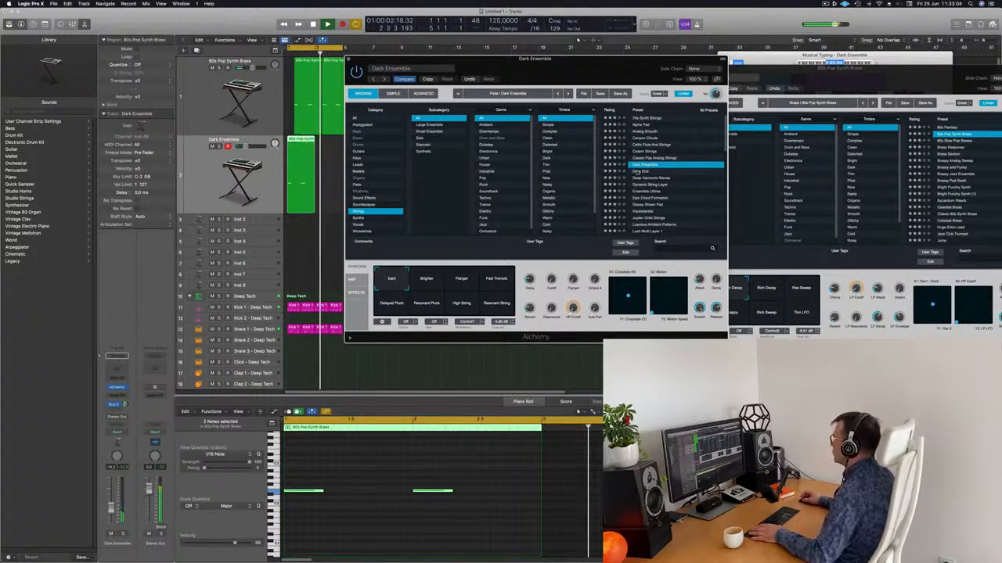
key("Down")
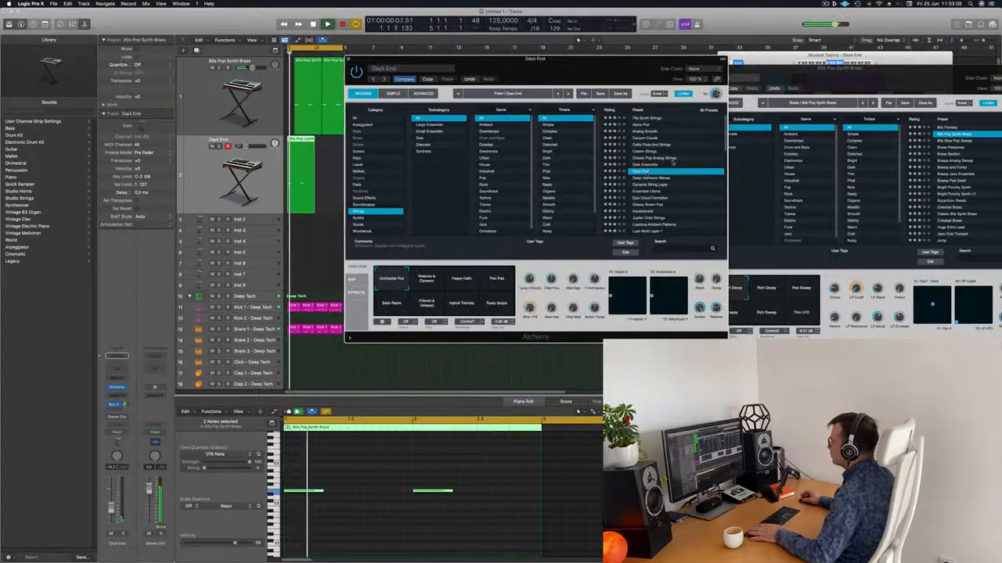
scroll(670, 163, "down", 5)
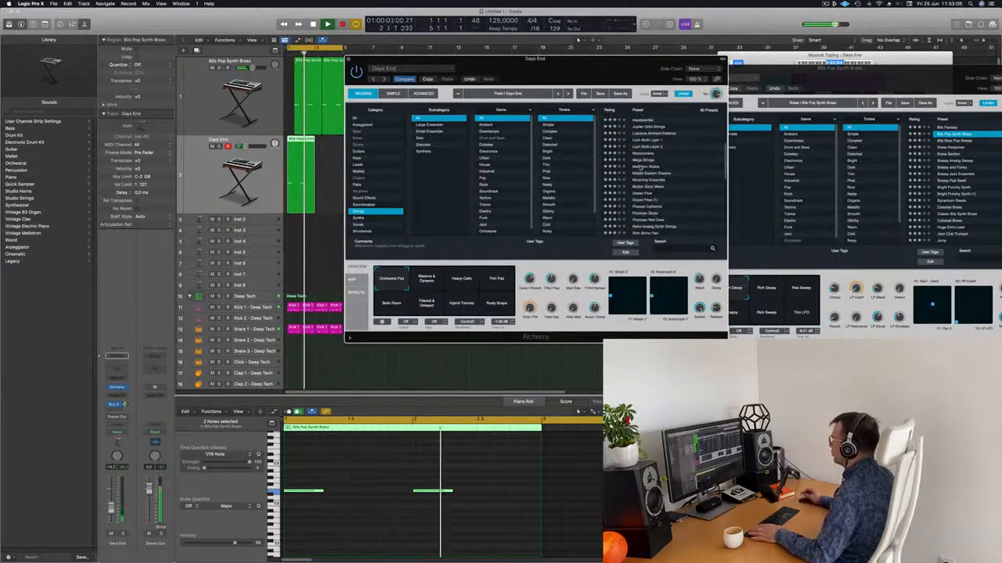
left_click(641, 167)
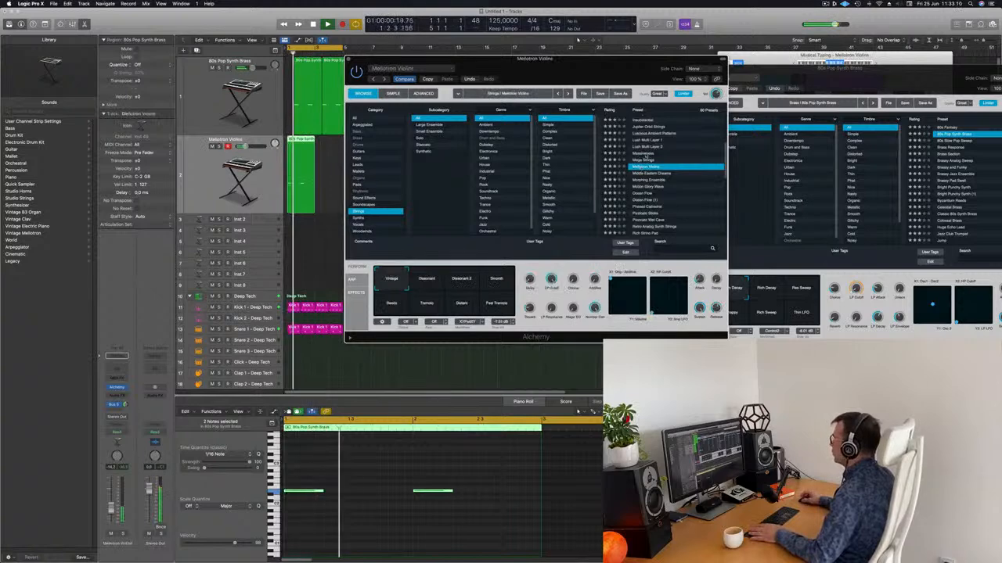
key("Up")
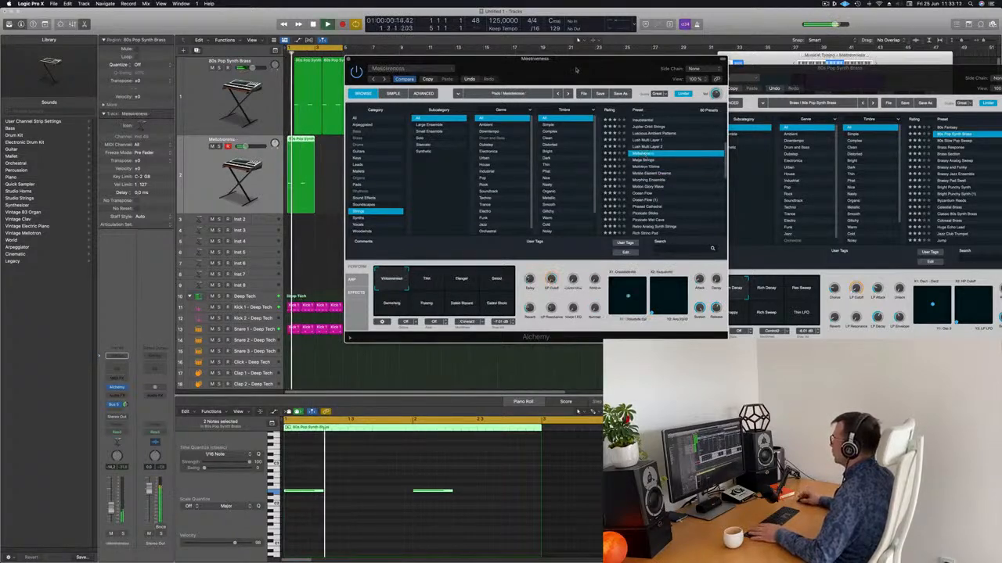
left_click_drag(576, 70, 666, 63)
Load the Alchemy Pizzicato Sticks preset on the duplicate track
scroll(763, 181, "down", 3)
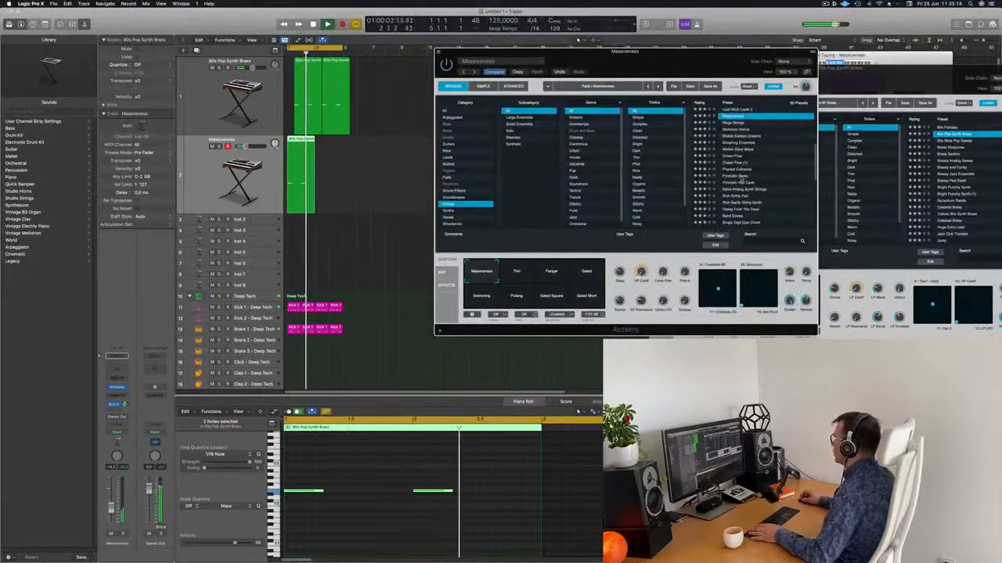
left_click(740, 177)
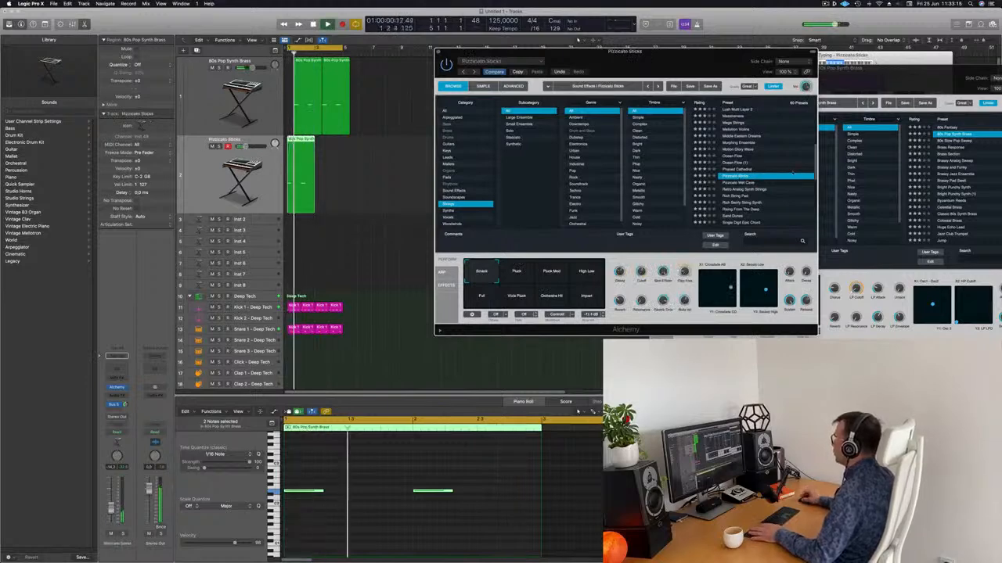
left_click_drag(688, 71, 705, 69)
Marquee-select the synth brass notes in the Piano Roll, then undo the accidental note move
left_click(420, 520)
key("space")
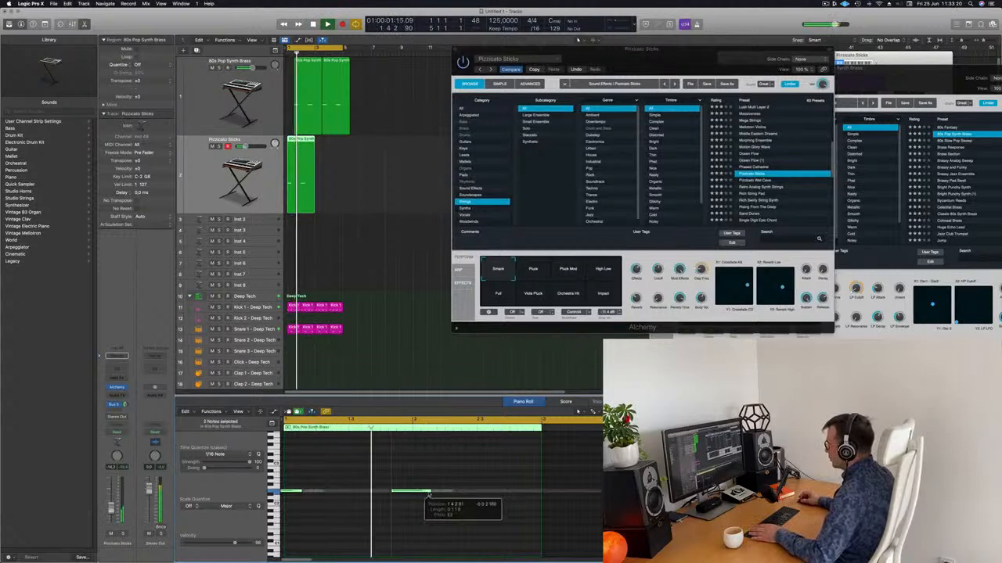
left_click_drag(481, 485, 450, 504)
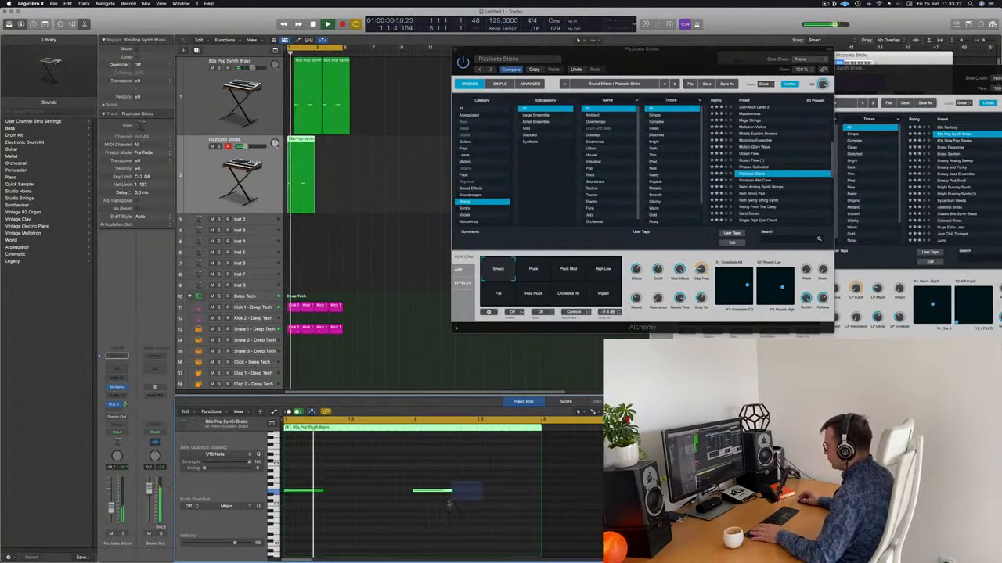
left_click_drag(307, 479, 449, 498)
key("space")
key("super+z")
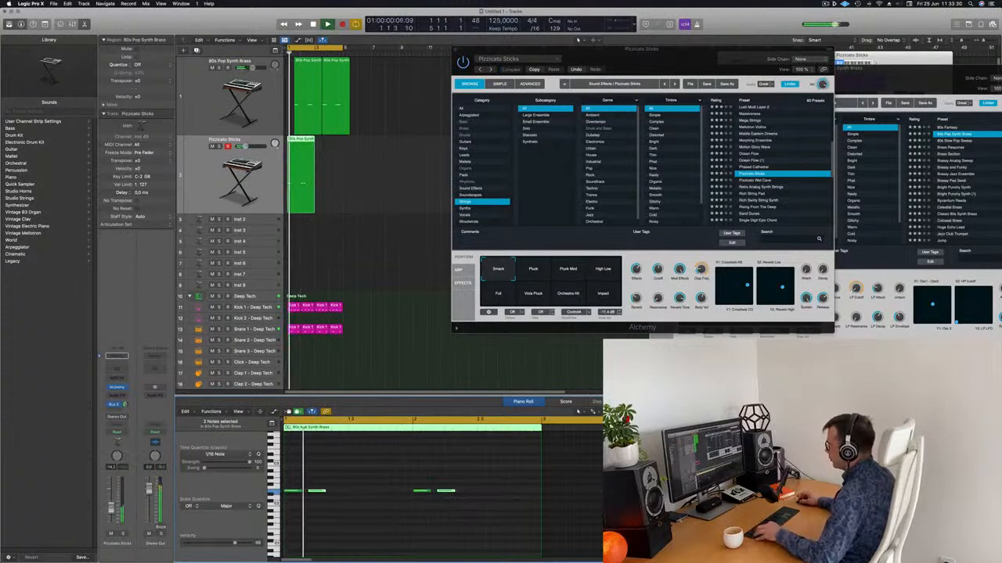
Move the Alchemy window out of the way and deselect the track 2 region
scroll(415, 481, "down", 3)
scroll(434, 358, "down", 1)
scroll(434, 359, "right", 1)
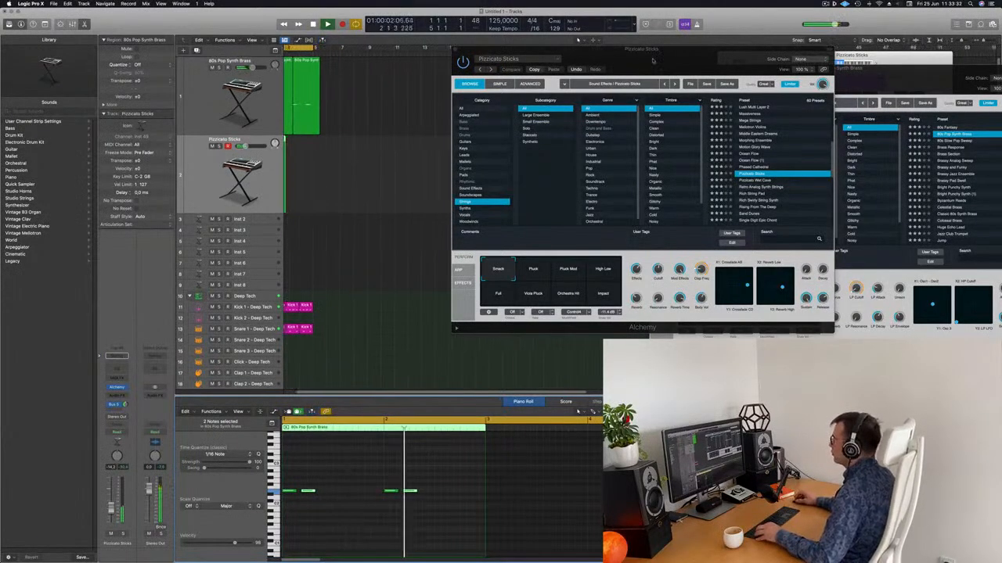
left_click_drag(702, 65, 790, 88)
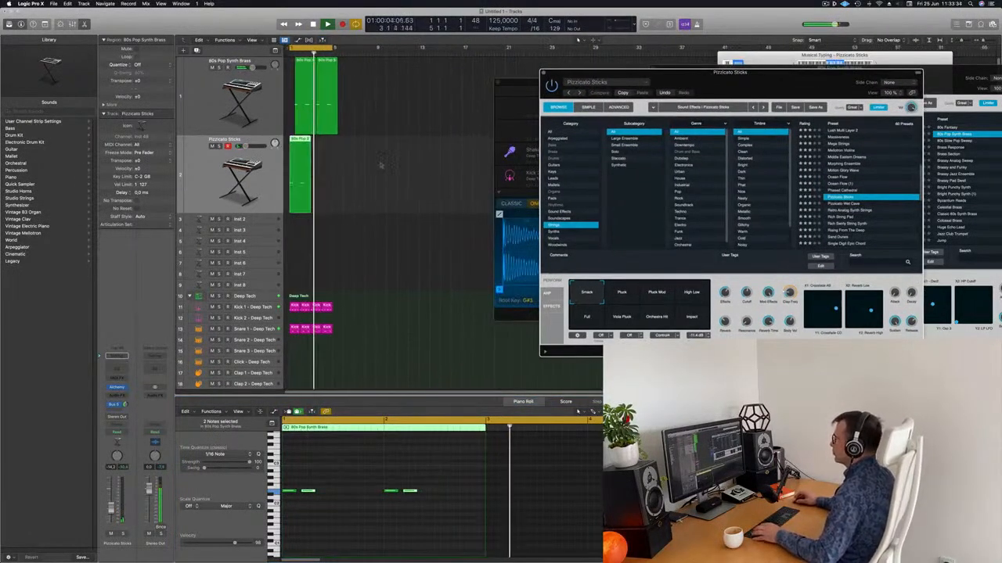
left_click_drag(296, 173, 295, 172)
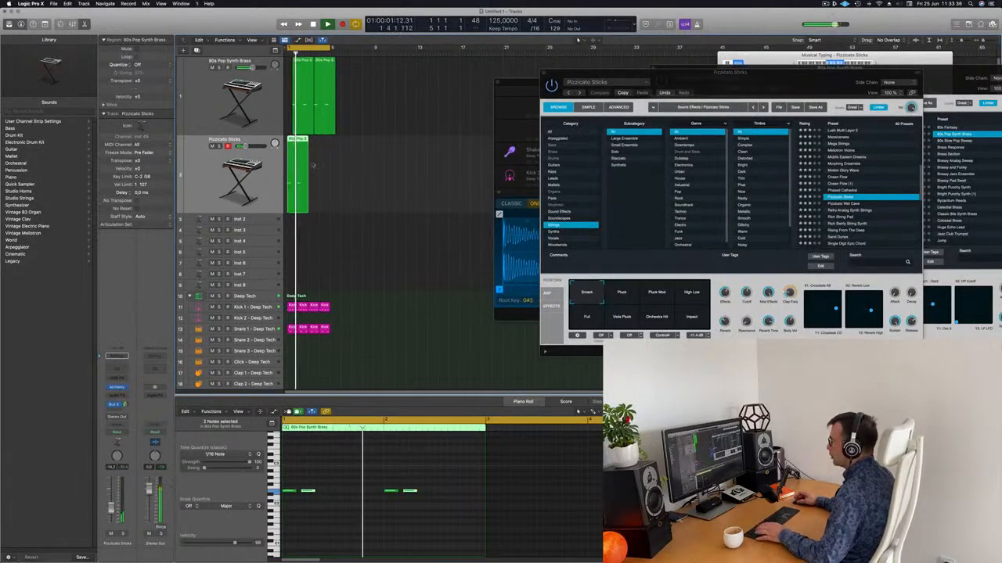
left_click(331, 205)
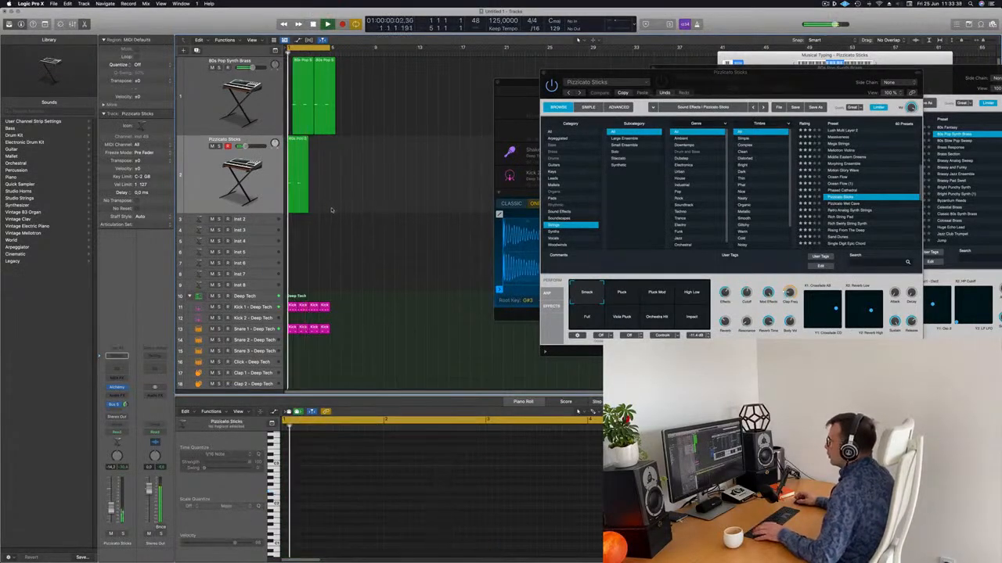
Repeat the Pizzicato Sticks region once and shrink the track heights
left_click(322, 155)
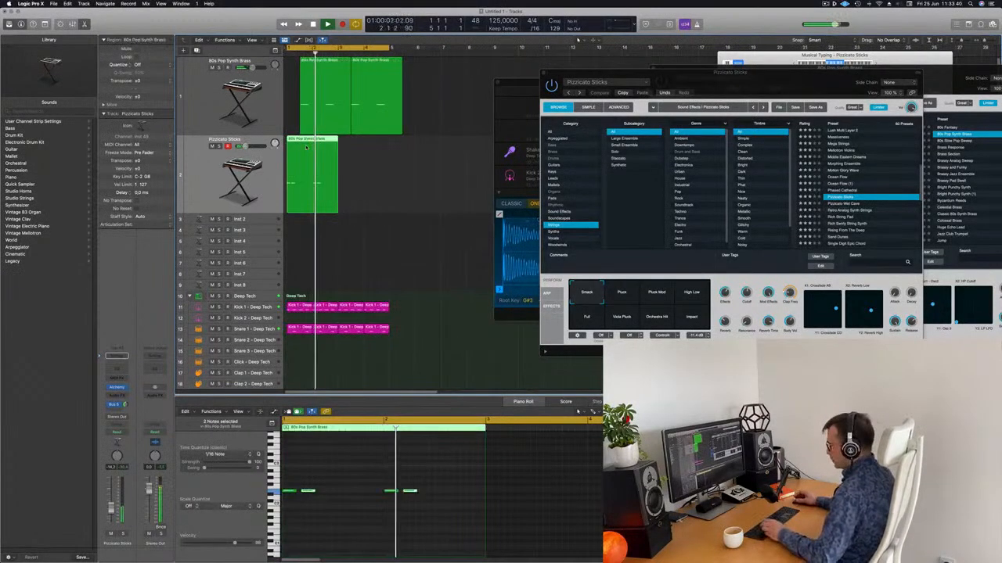
key("super+r")
key("space")
key("space")
key("super+Left")
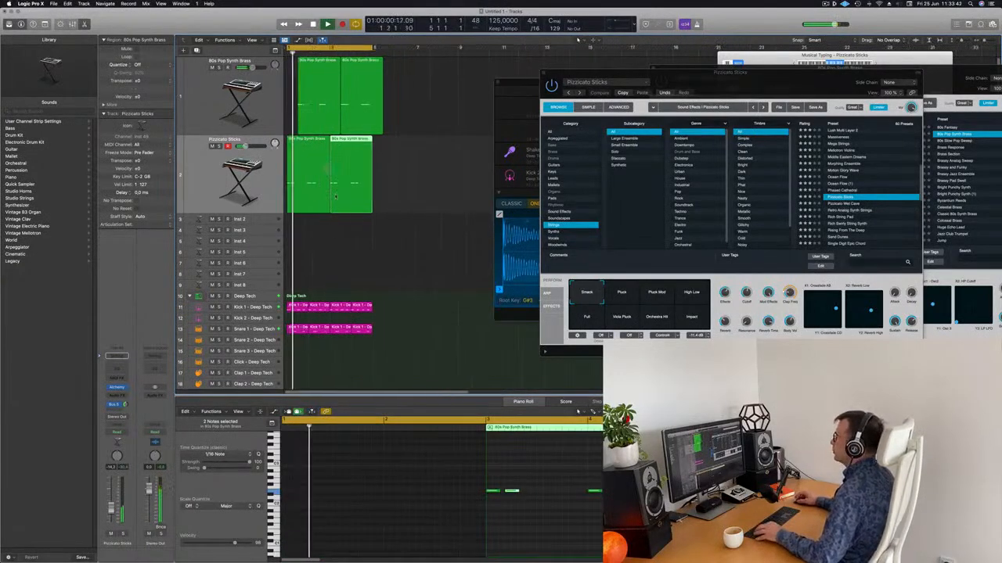
left_click(352, 231)
key("super+Up")
key("super+Up")
key("super+Up")
Close the Pizzicato Sticks plug-in window and add a new instrument track at the top
left_click_drag(709, 84, 549, 188)
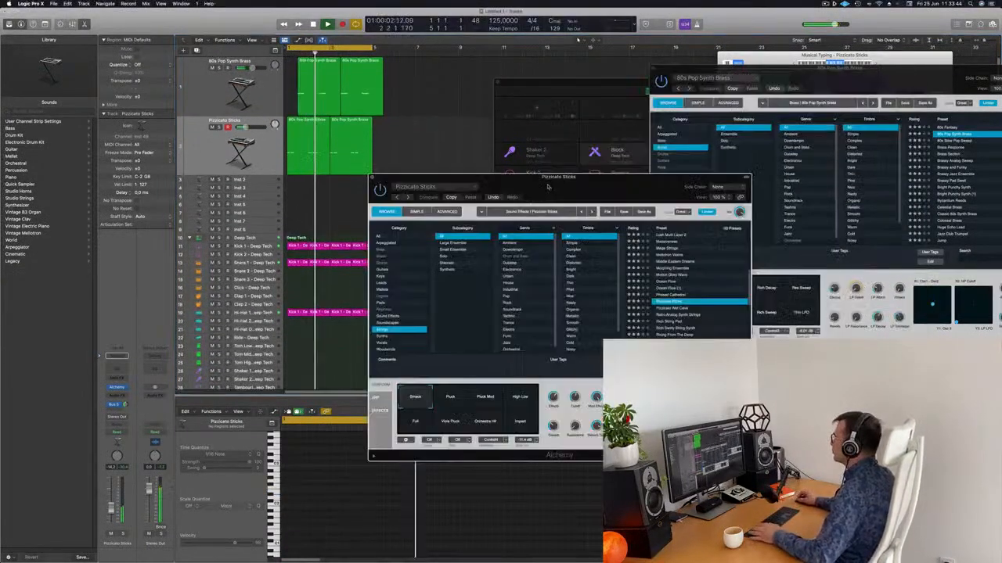
left_click(372, 177)
left_click_drag(540, 82, 699, 75)
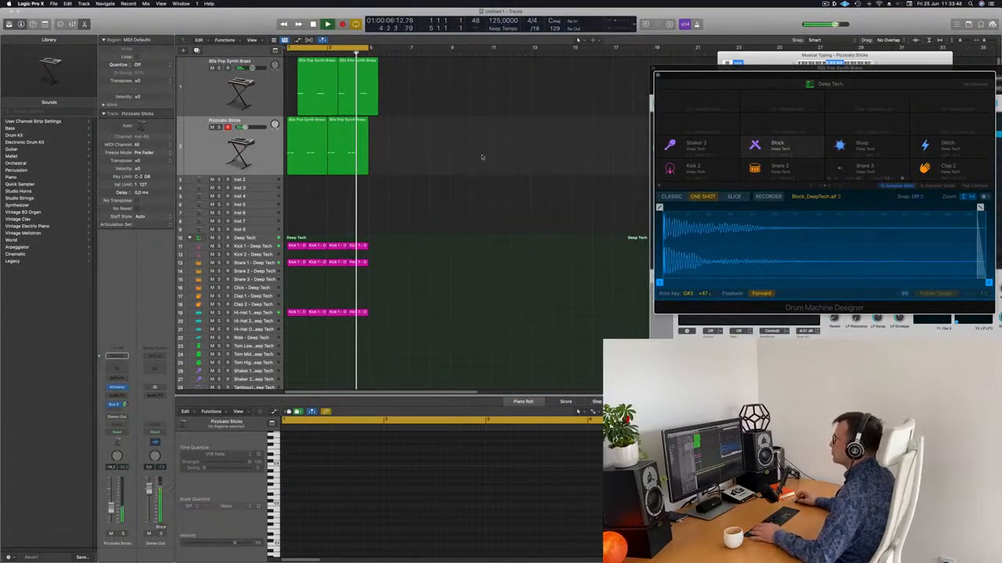
left_click(202, 61)
left_click(198, 50)
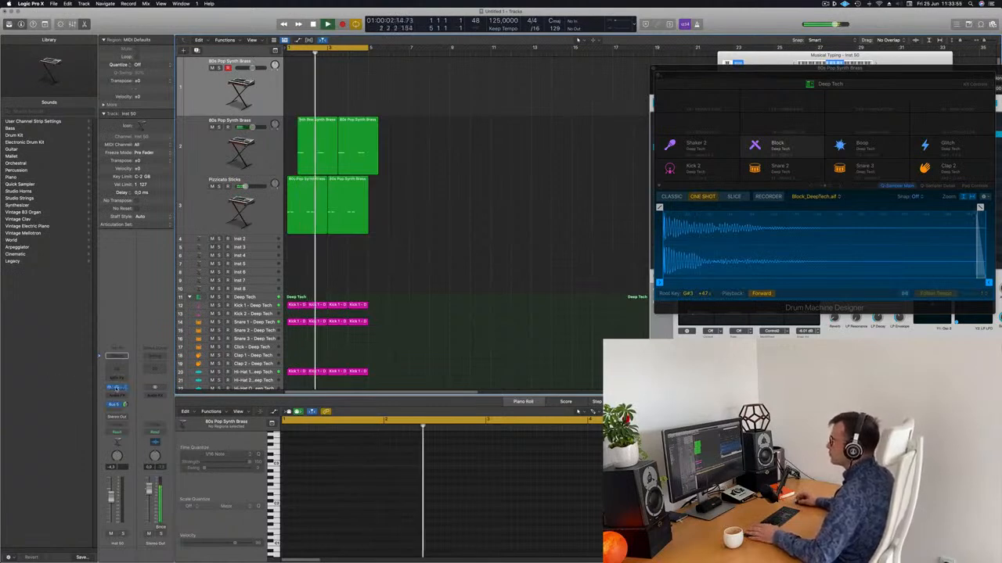
Load Alchemy's 70s Classic Synth Bass preset from the Bass category, then open Musical Typing
left_click(117, 387)
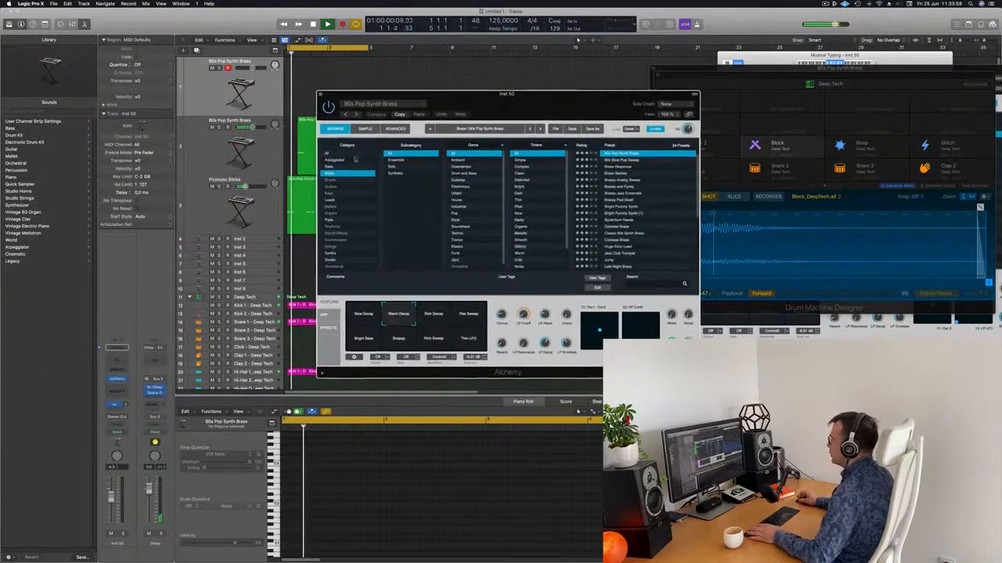
left_click(337, 168)
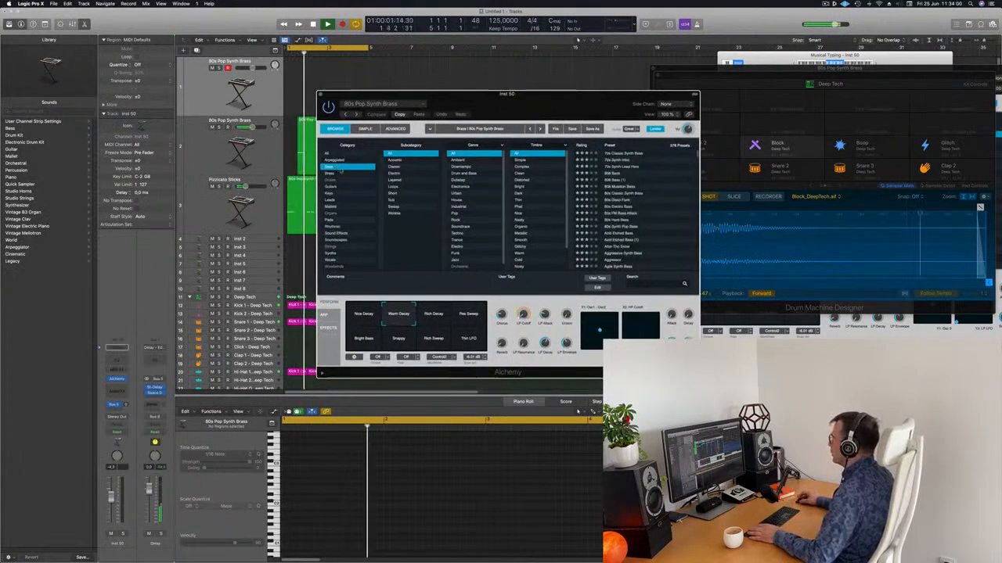
left_click_drag(564, 104, 544, 101)
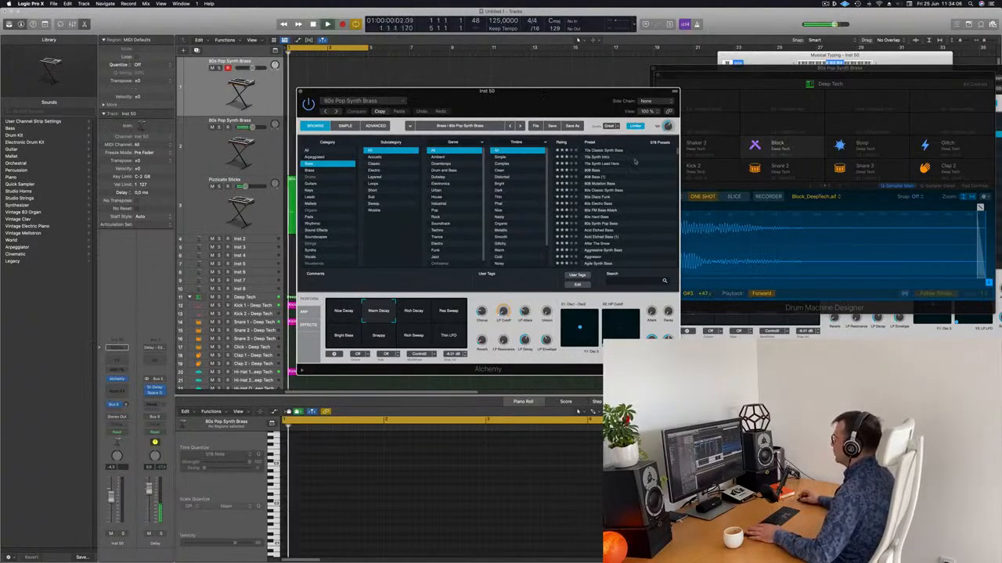
left_click(607, 150)
left_click_drag(588, 102, 608, 96)
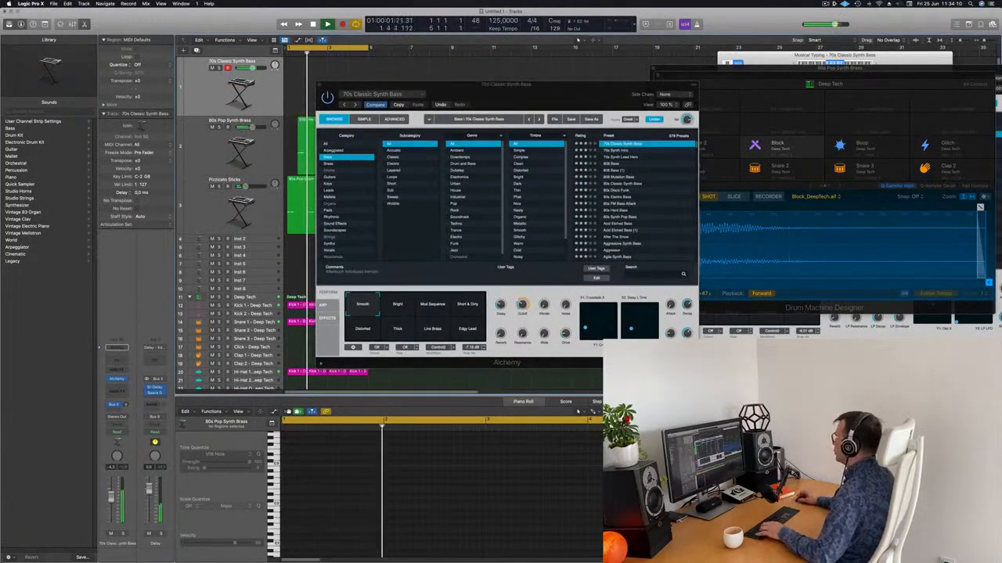
key("super+k")
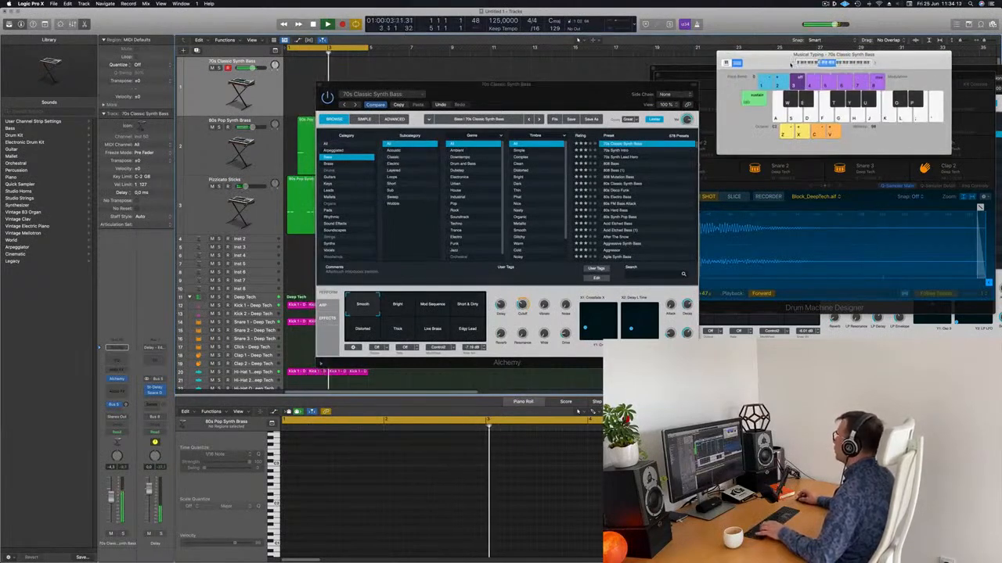
Record a bass riff, move the region to bar 1 and shift its four notes earlier
left_click_drag(507, 84, 669, 45)
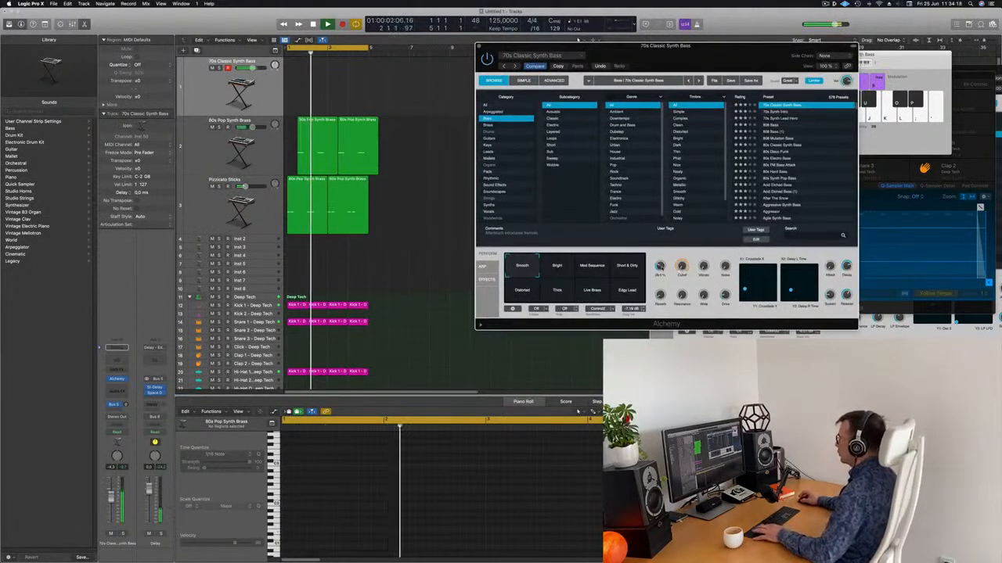
key("r")
key("d")
key("d")
key("d")
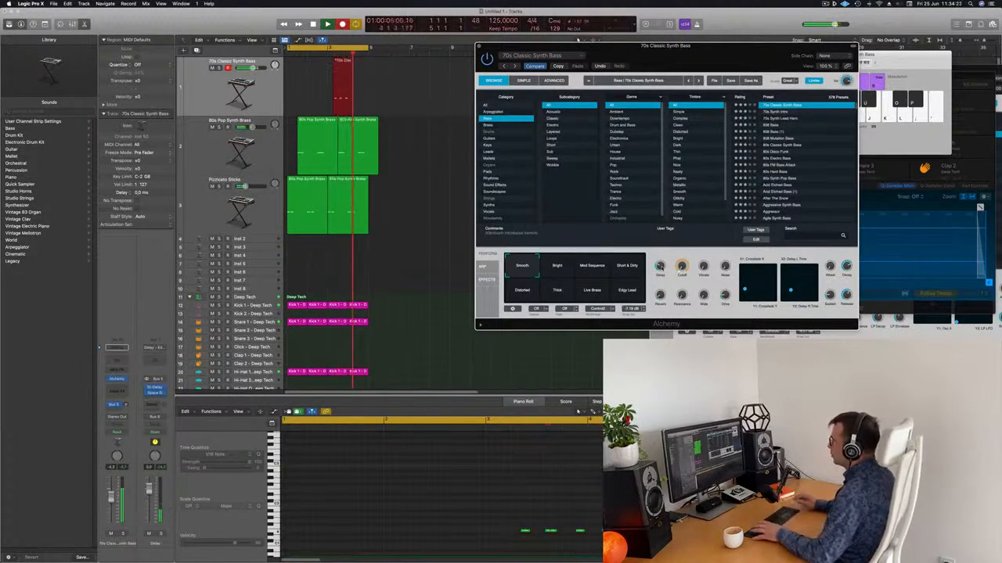
key("space")
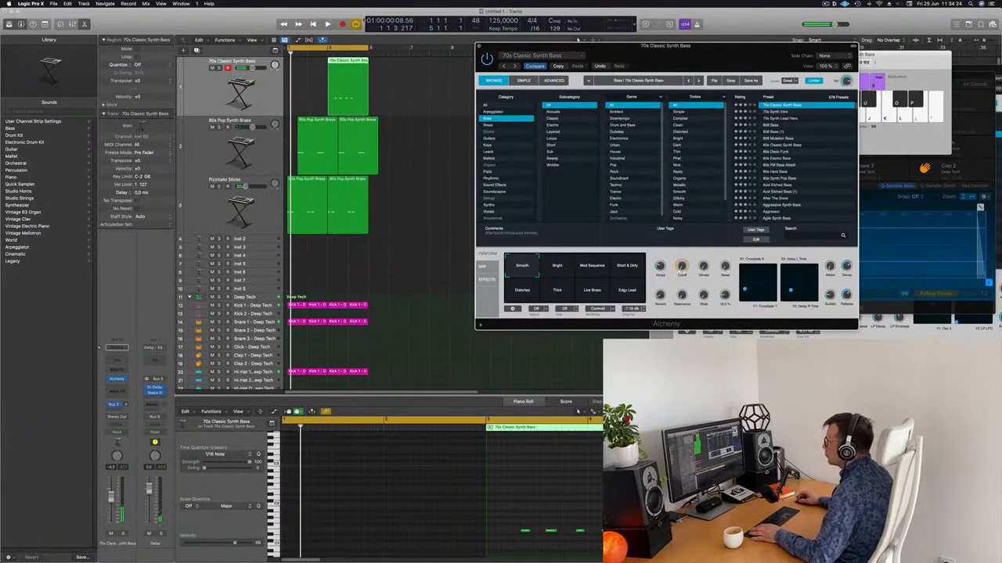
left_click_drag(330, 62, 288, 63)
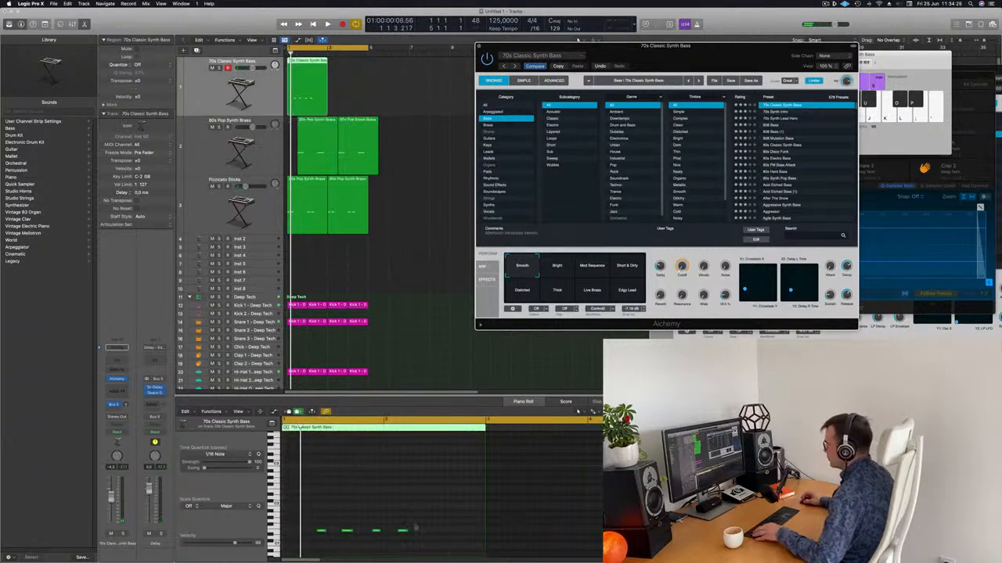
scroll(352, 502, "left", 1)
left_click_drag(326, 511, 416, 538)
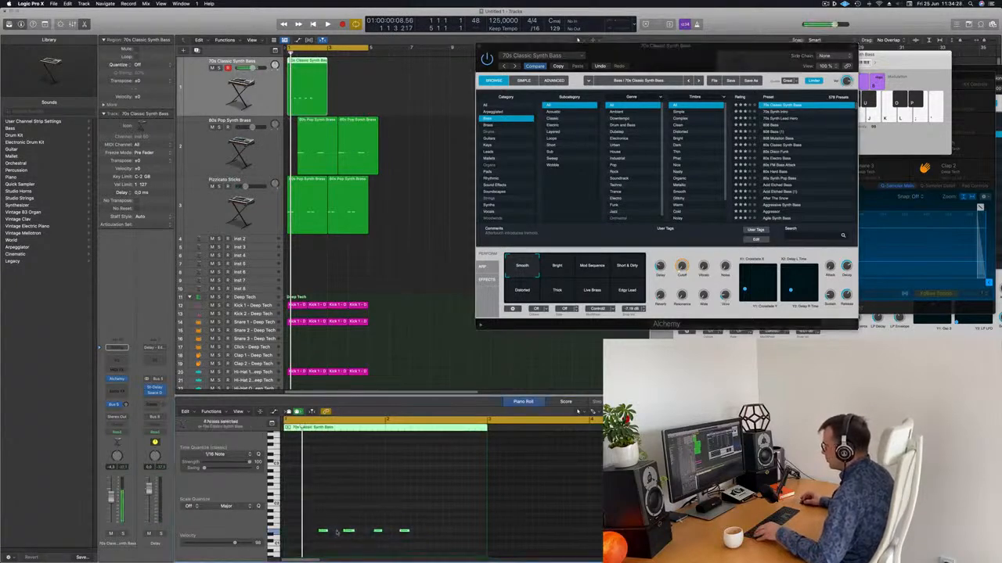
left_click_drag(322, 532, 304, 532)
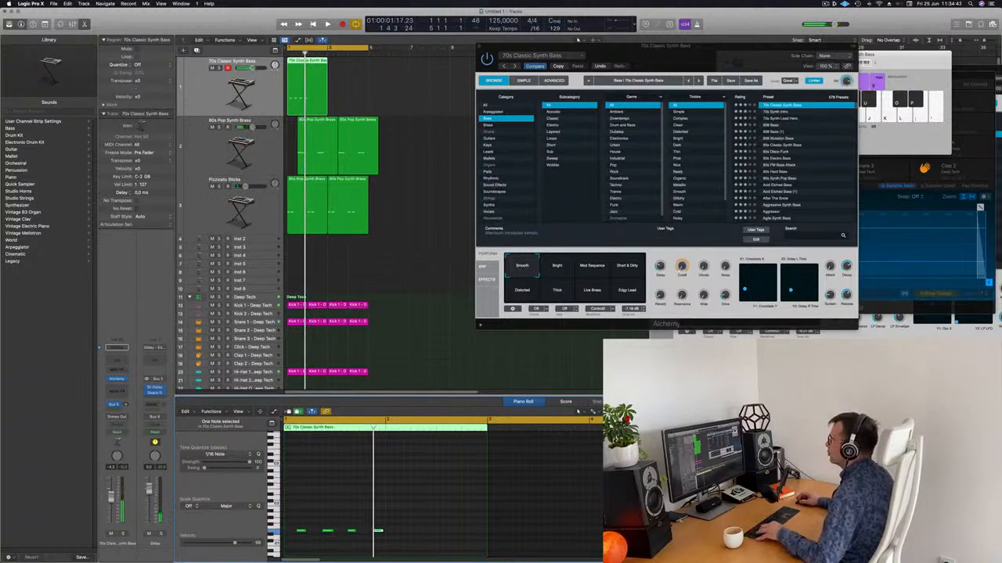
Trim the bass region to one bar by splitting at bar 2, then repeat it to fill four bars
left_click_drag(308, 82, 329, 81)
left_click(319, 80)
key("Delete")
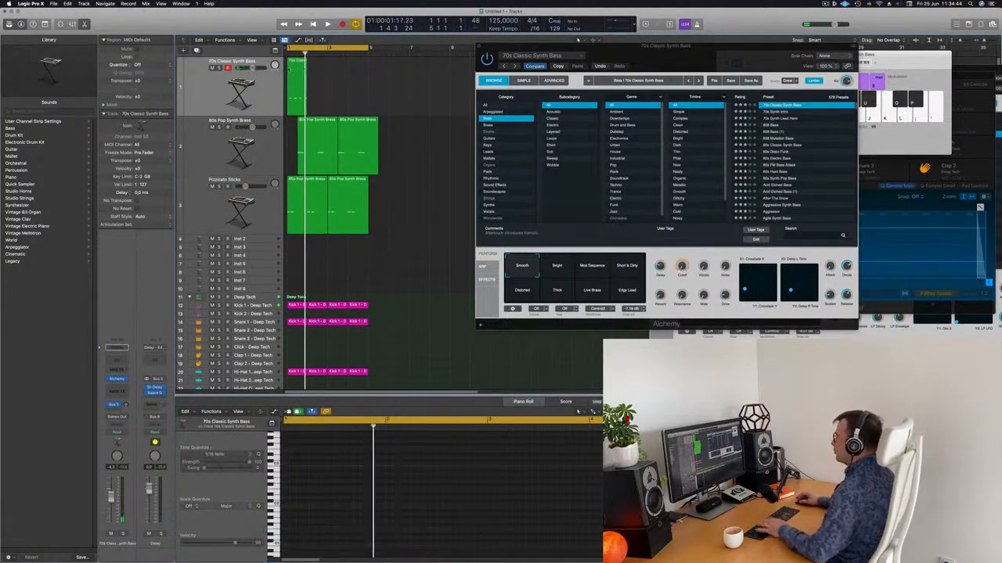
key("super+r")
key("super+r")
key("super+r")
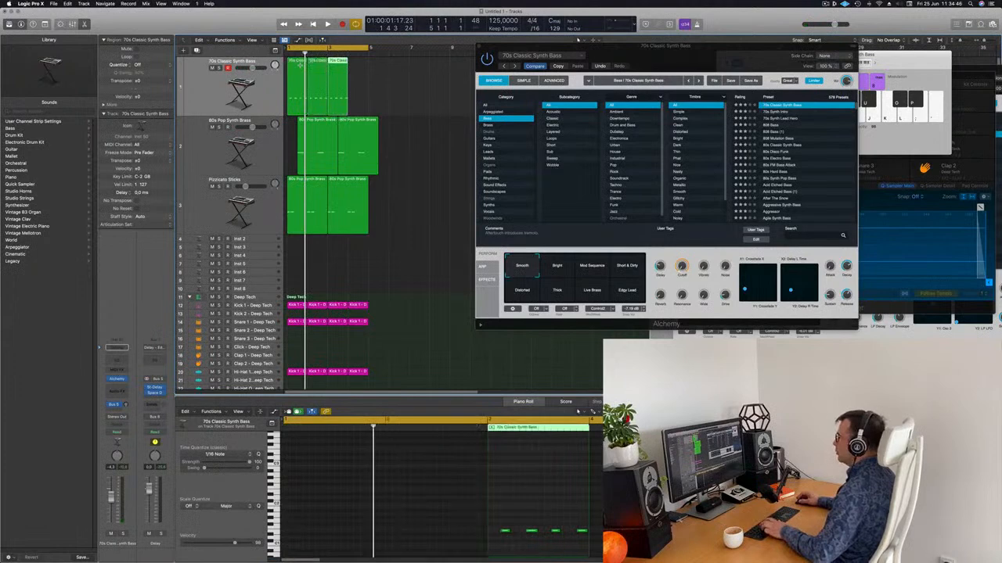
key("space")
left_click_drag(727, 49, 652, 59)
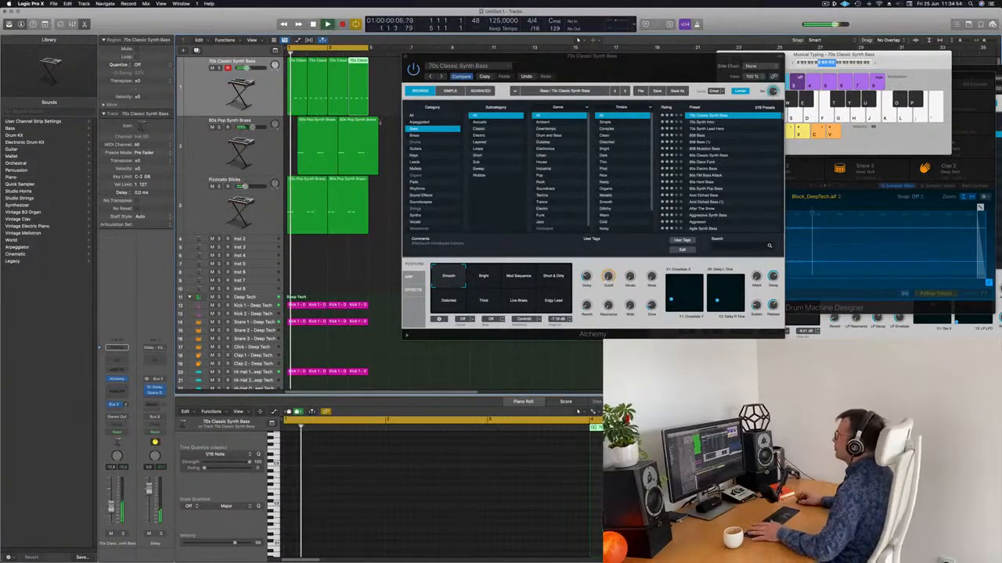
Audition the Bright, Distorted, Thick, Live Brass and Edgy Lead snapshots, settling on Short & Dirty
mouse_move(625, 68)
left_mouse_down()
mouse_move(635, 81)
mouse_move(626, 84)
left_mouse_up()
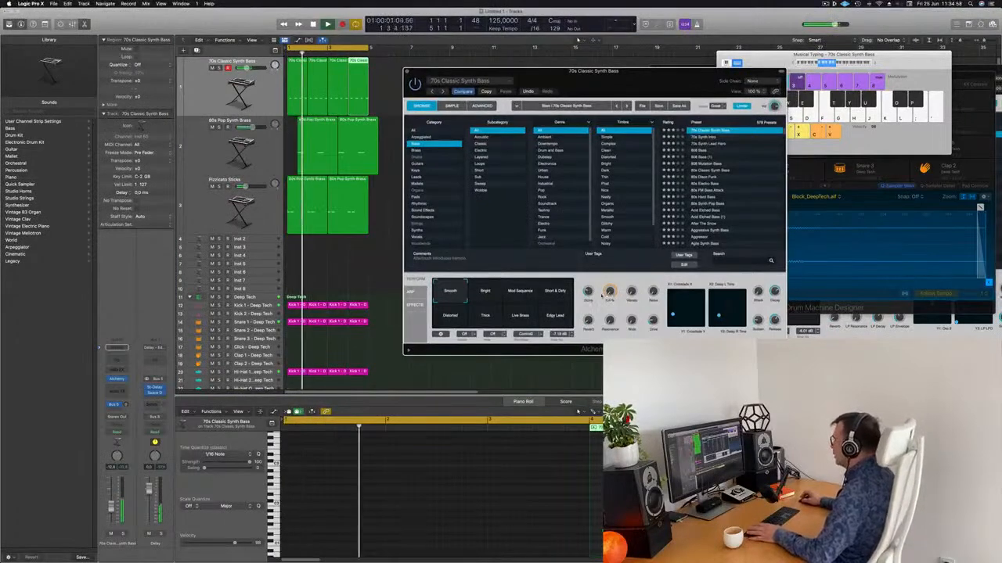
left_click(486, 293)
left_click(561, 294)
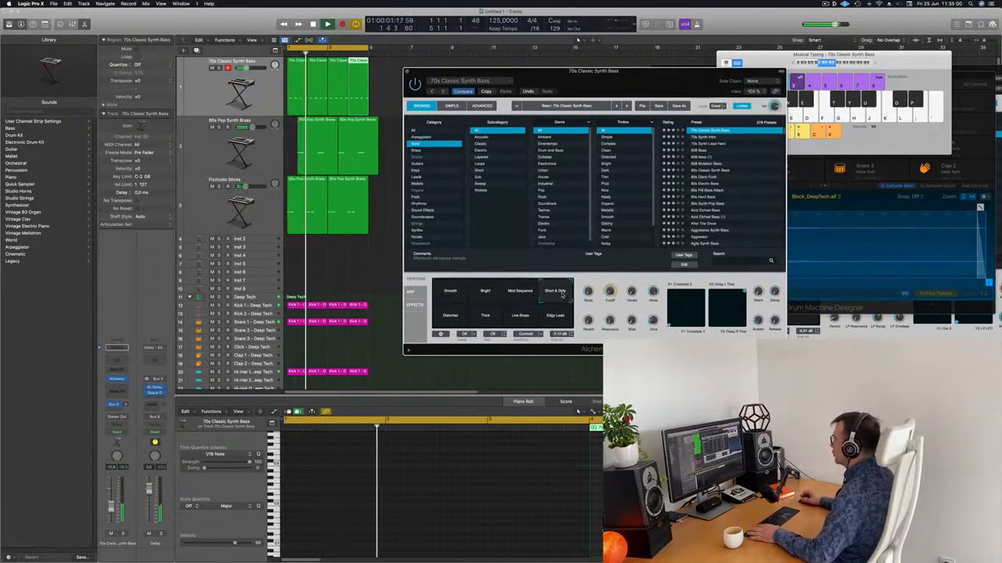
left_click(450, 314)
left_click(485, 317)
left_click(521, 317)
left_click(555, 316)
left_click(555, 294)
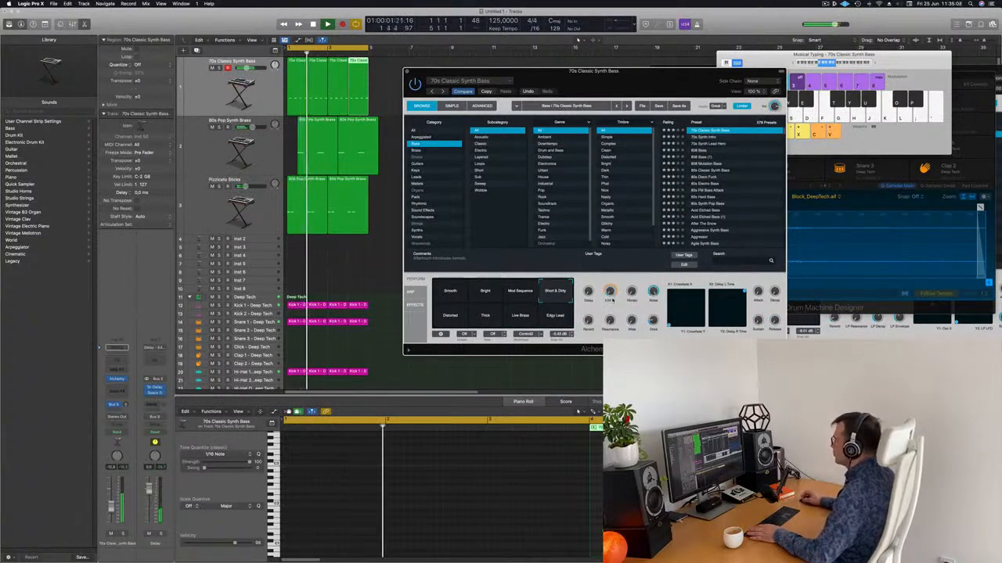
left_click_drag(650, 85, 628, 93)
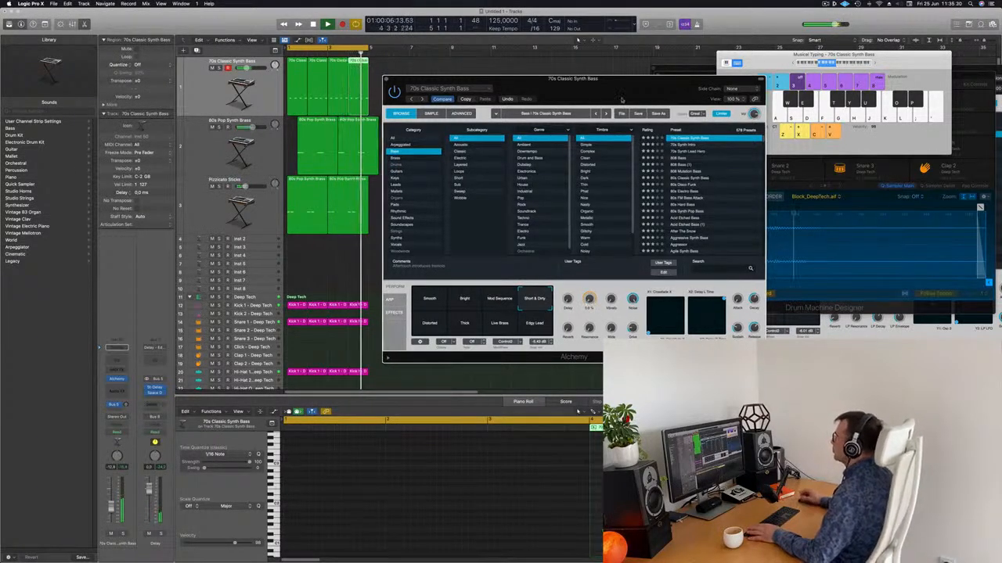
left_click_drag(385, 76, 516, 157)
left_click(517, 156)
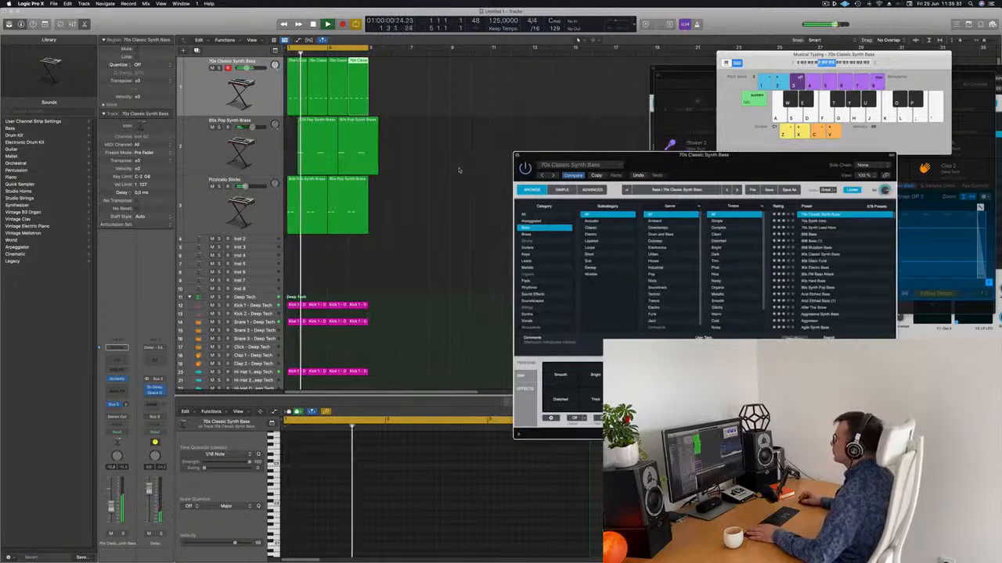
Split the 80s Pop Synth Brass region at bar 5 and delete the part after it
left_click(452, 187)
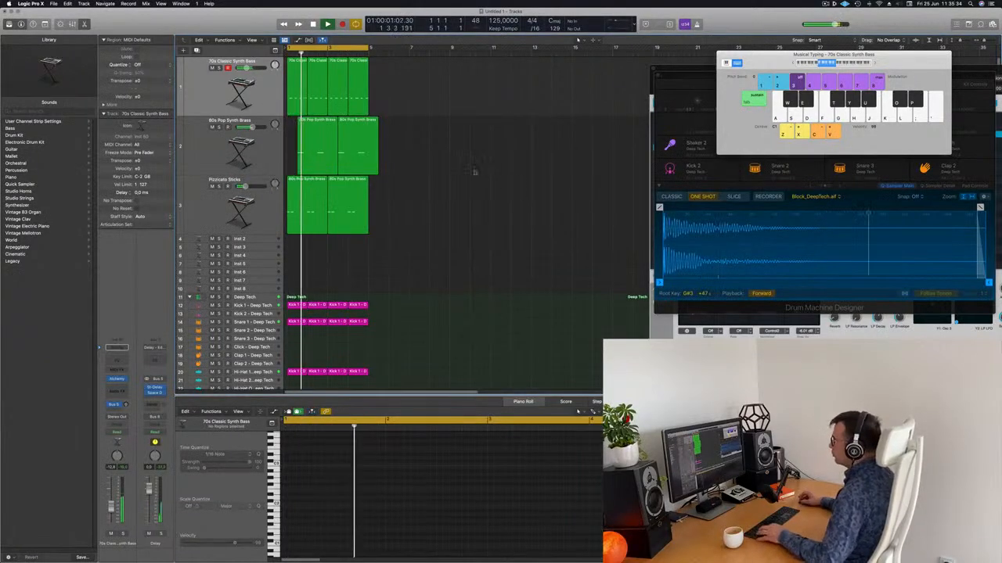
left_click(360, 127)
left_click(398, 143)
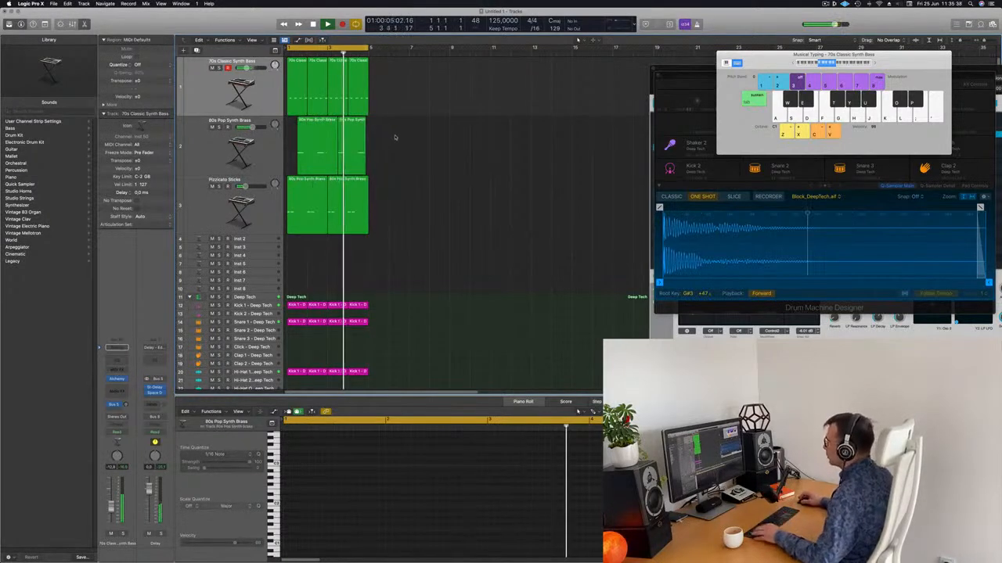
scroll(366, 143, "up", 8)
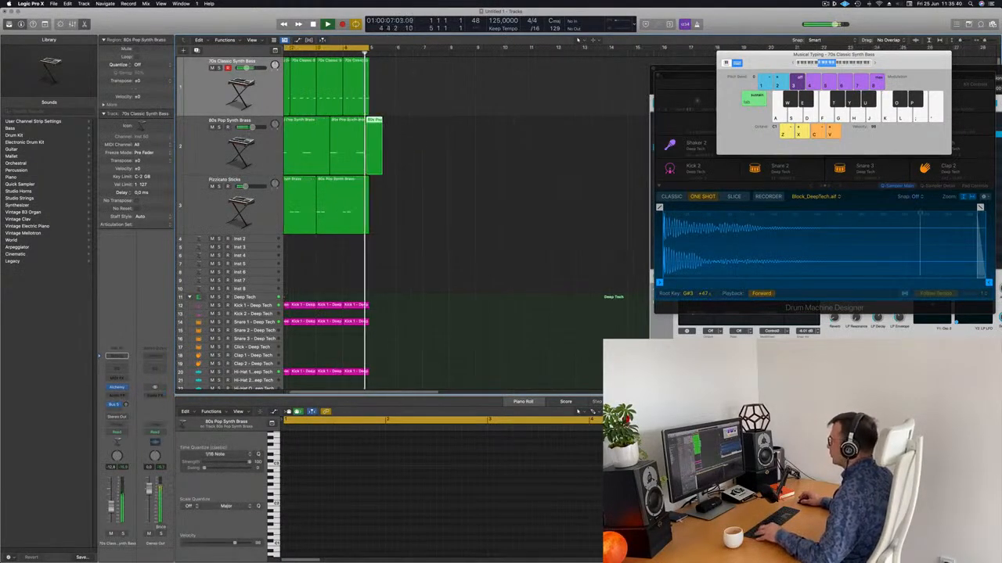
left_click(386, 120)
double_click(386, 166, "super")
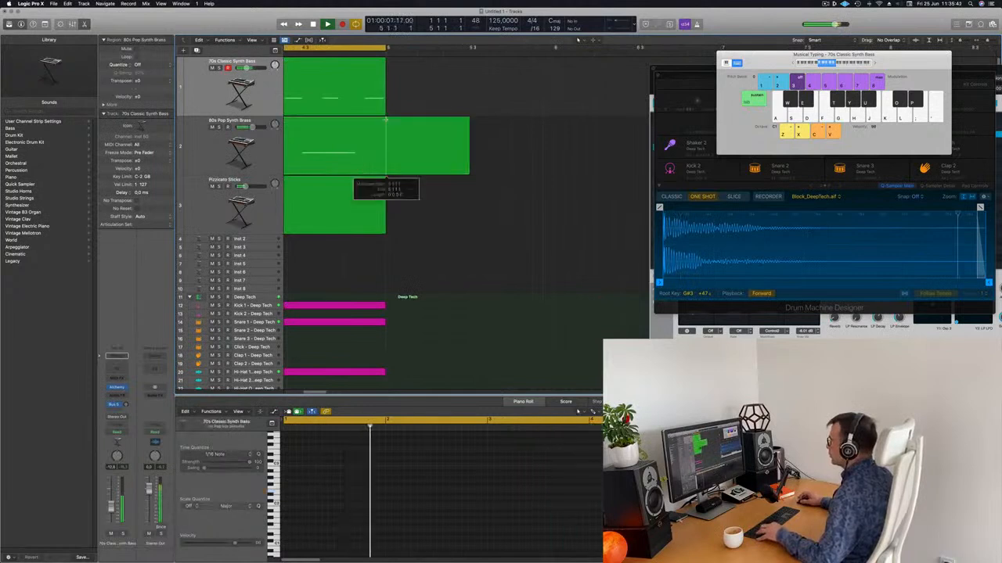
left_click(388, 120)
key("Delete")
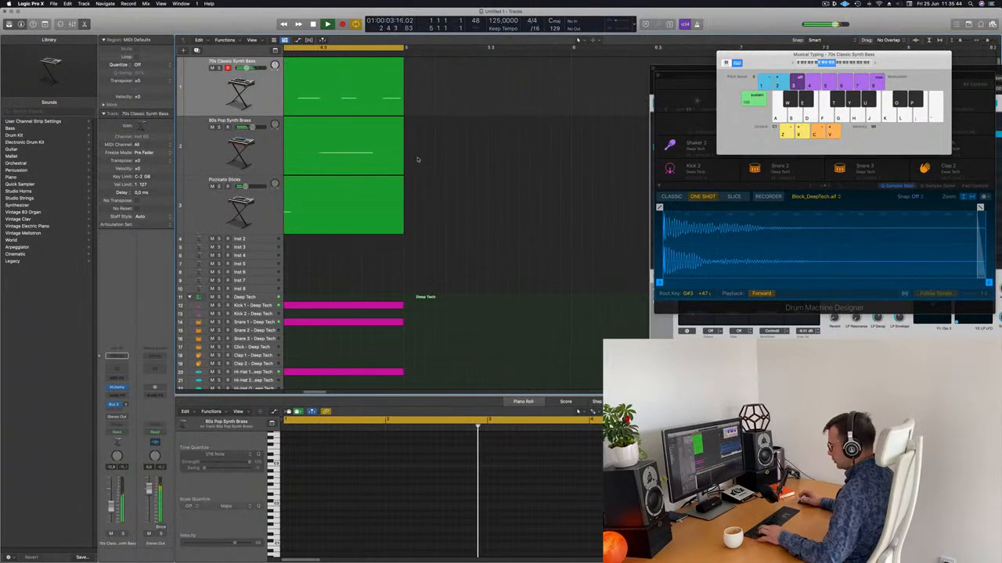
Repeat all regions twice to reach bar 17 and extend the cycle range to bars 1–17
key("super+a")
key("super+r")
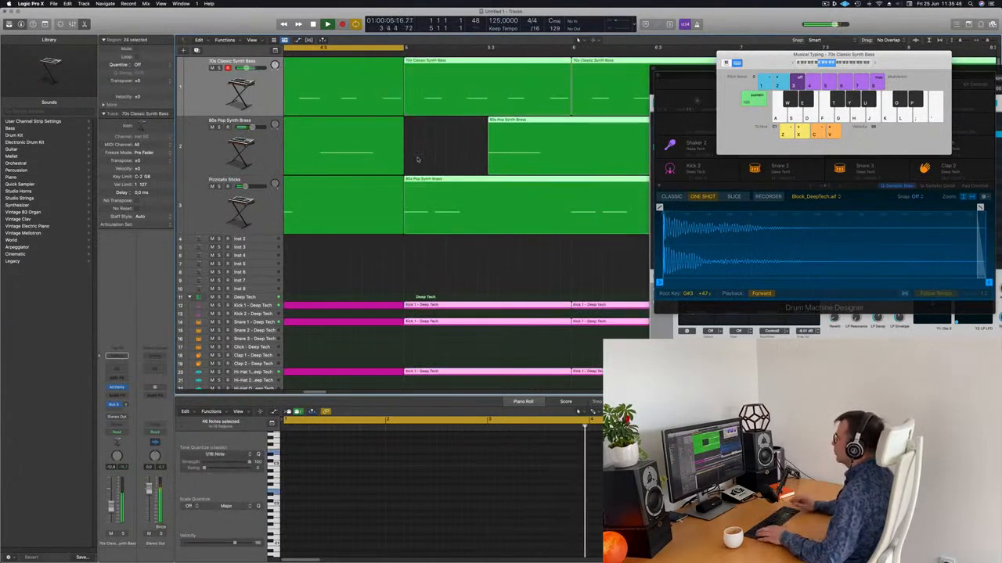
scroll(419, 161, "down", 10)
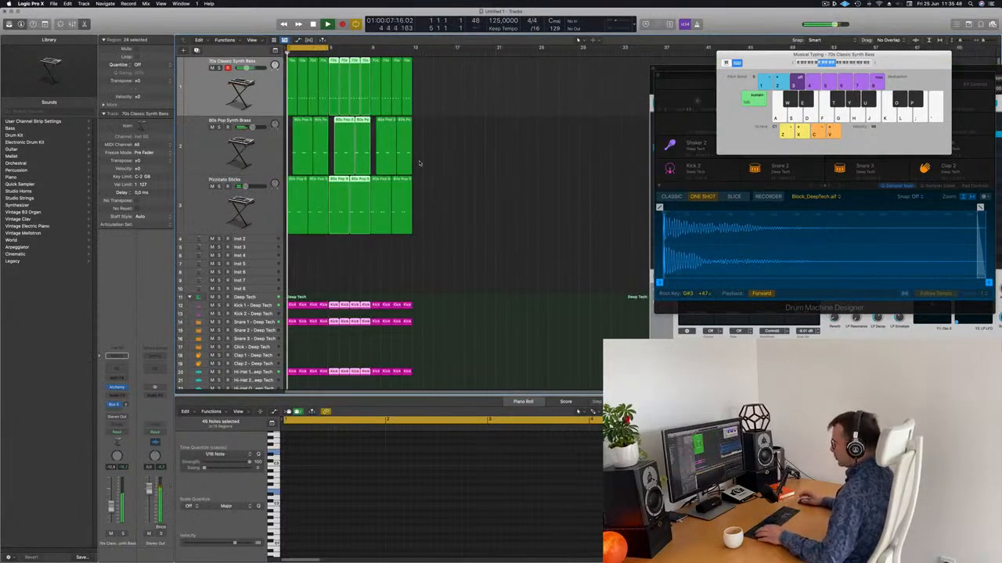
key("super+r")
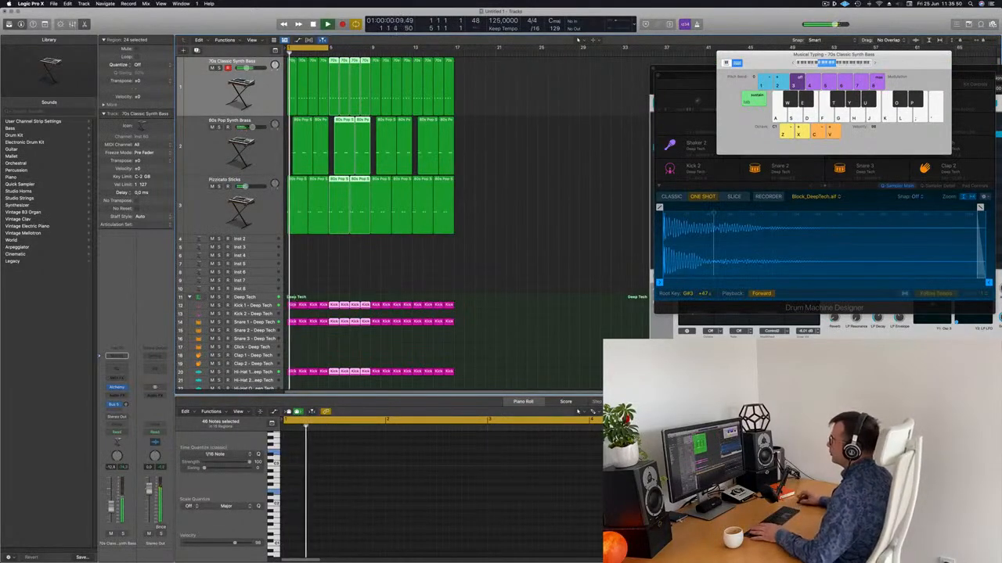
left_click_drag(329, 48, 454, 61)
left_click(507, 146)
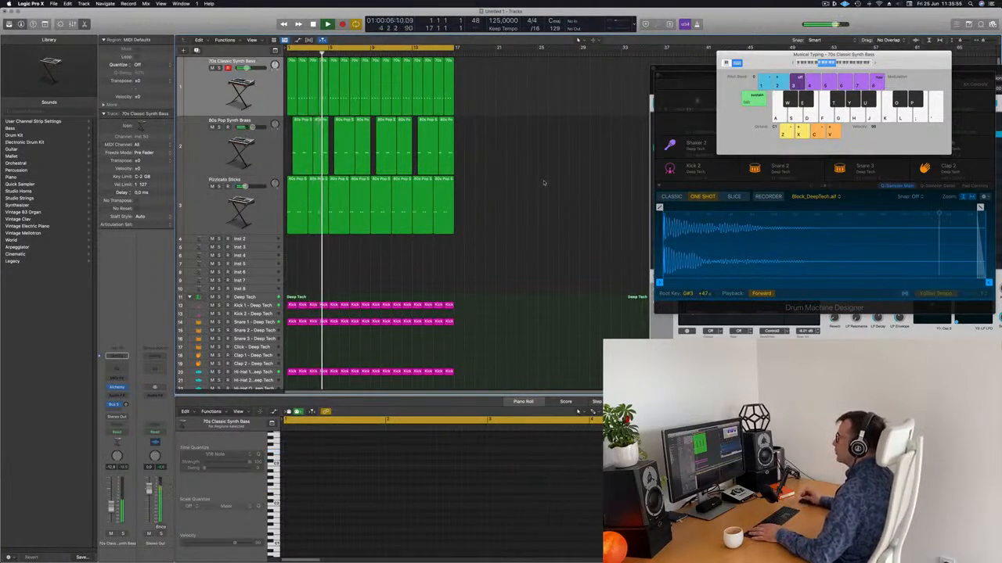
Duplicate the Pizzicato Sticks track as track 4 with Cmd+D
left_click(226, 146)
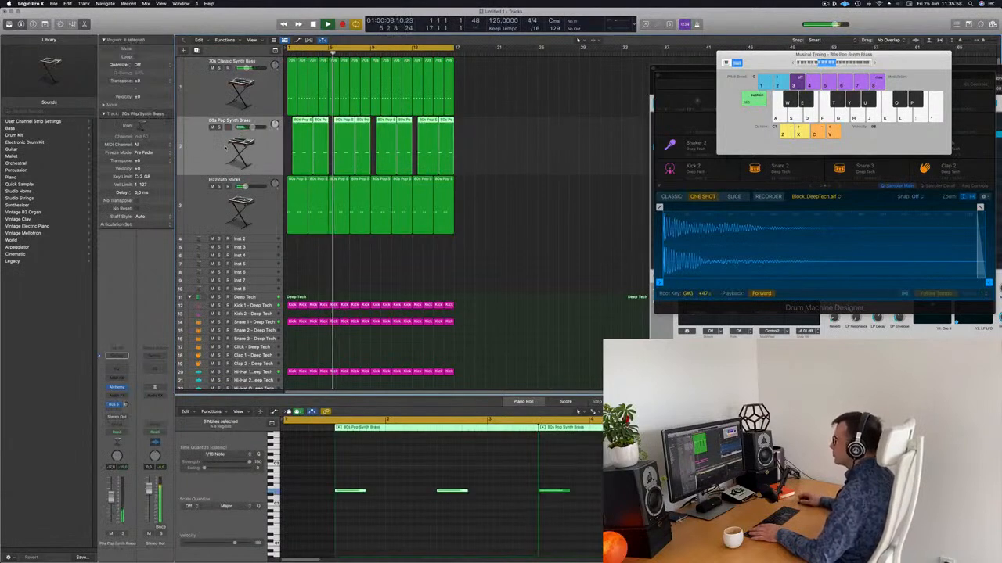
left_click(215, 213)
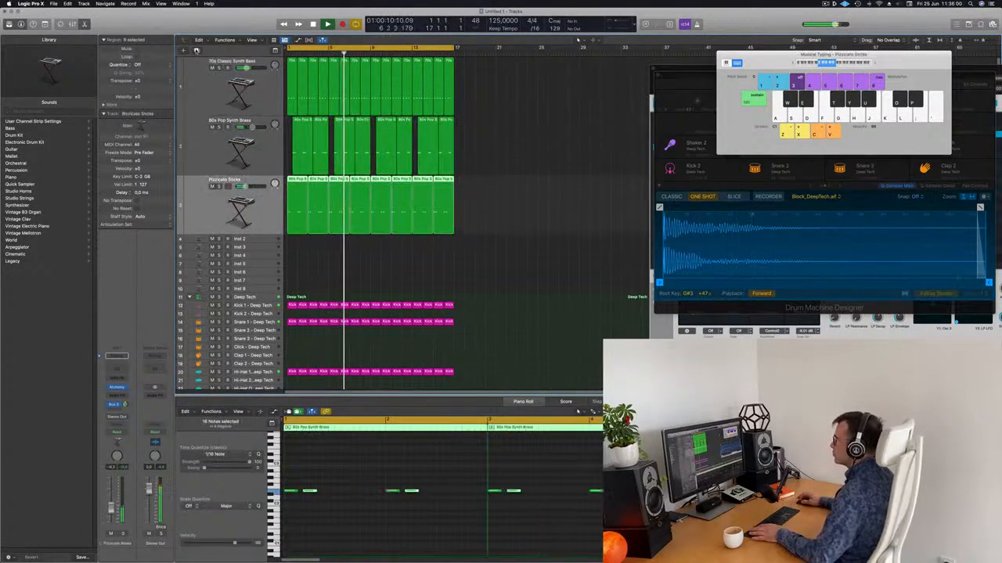
key("super+d")
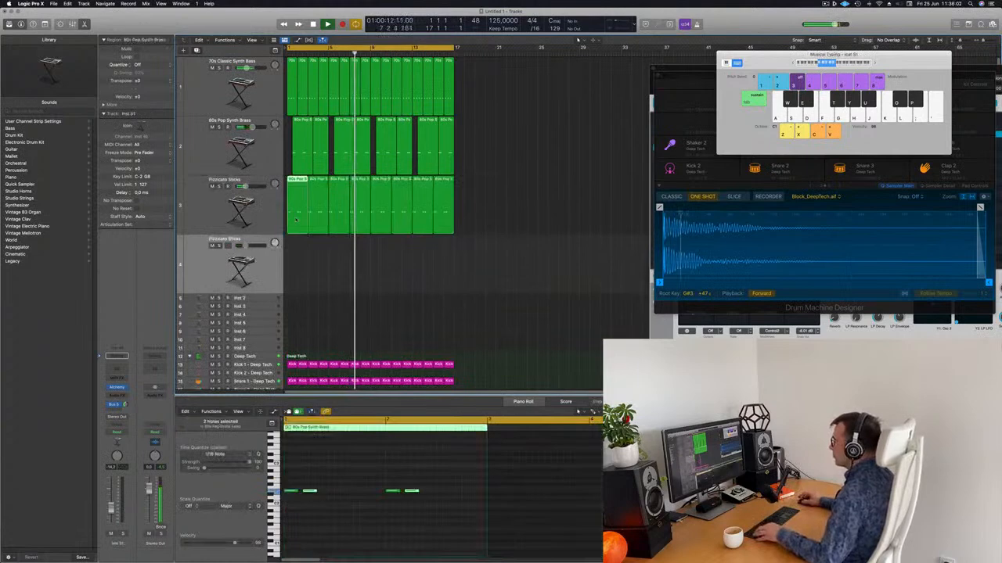
Copy the first pizzicato region onto track 4 and nudge its four notes about a beat later
left_click_drag(297, 197, 296, 257)
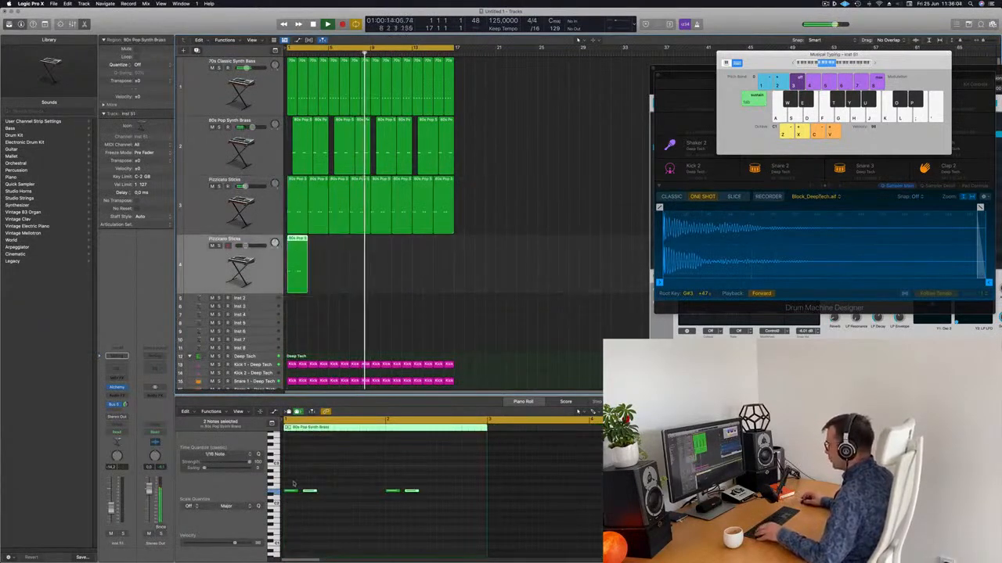
left_click_drag(293, 484, 454, 506)
key("alt+Right")
key("alt+Right")
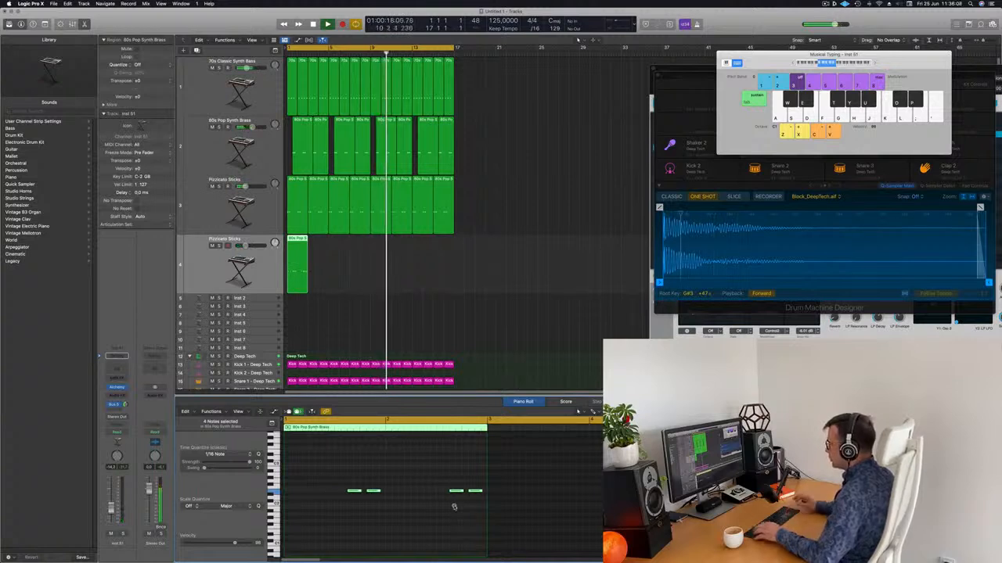
key("Return")
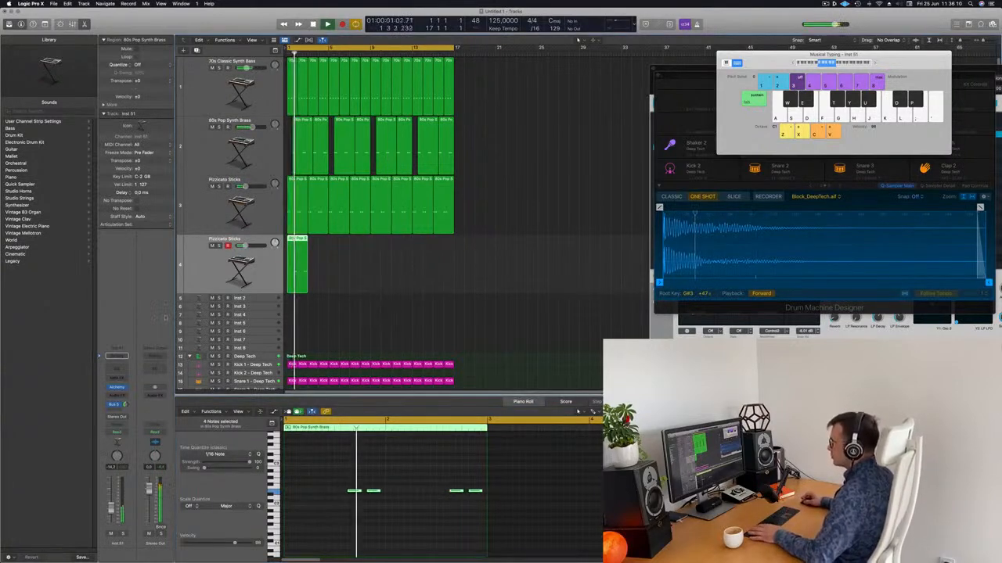
left_click(119, 387)
Load the Solid String Pizzicato preset and repeat the track 4 region through bar 17
left_click_drag(520, 96, 645, 84)
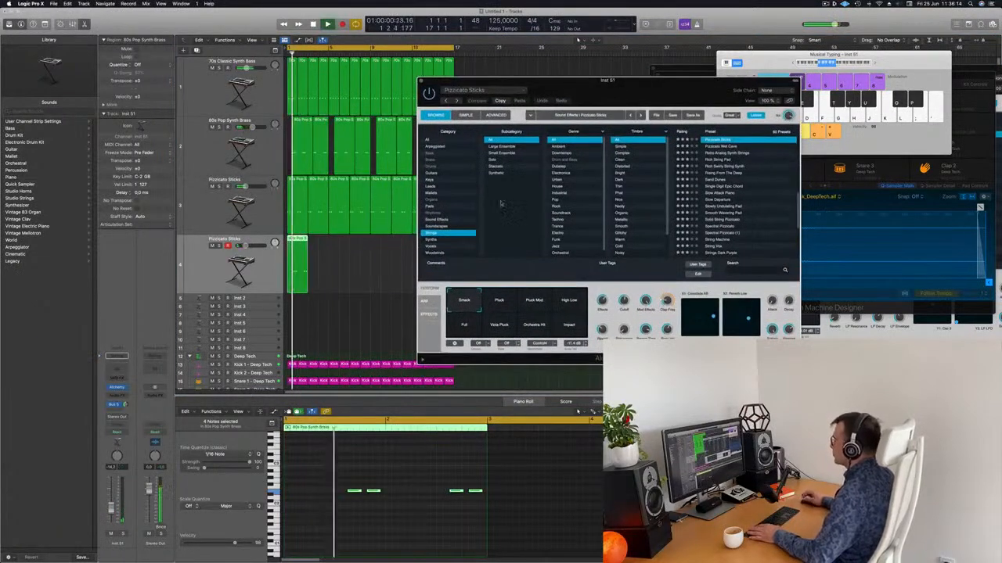
left_click(719, 220)
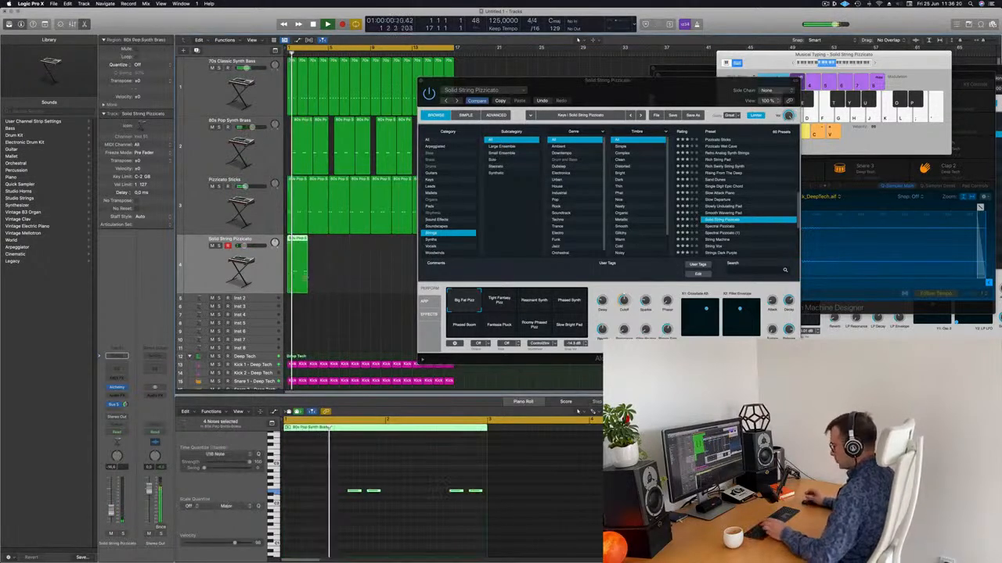
key("super+r")
key("super+r")
key("super+r")
key("super+r")
left_click_drag(486, 80, 527, 37)
key("super+r")
key("super+r")
key("super+r")
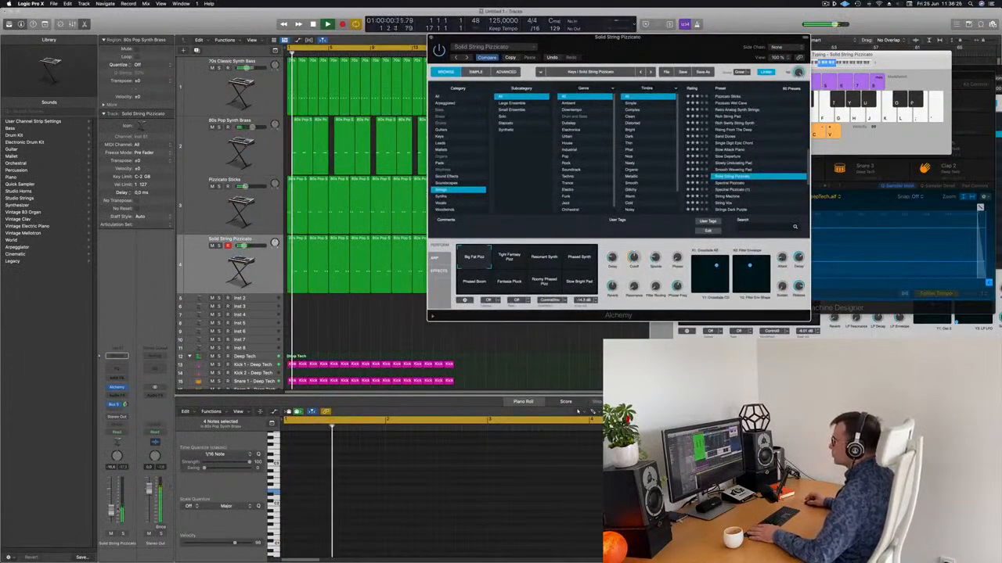
Audition sound variations and presets like Spectral Pizzicato and String Machine, settling on Strings Dark Purple
left_click(528, 257)
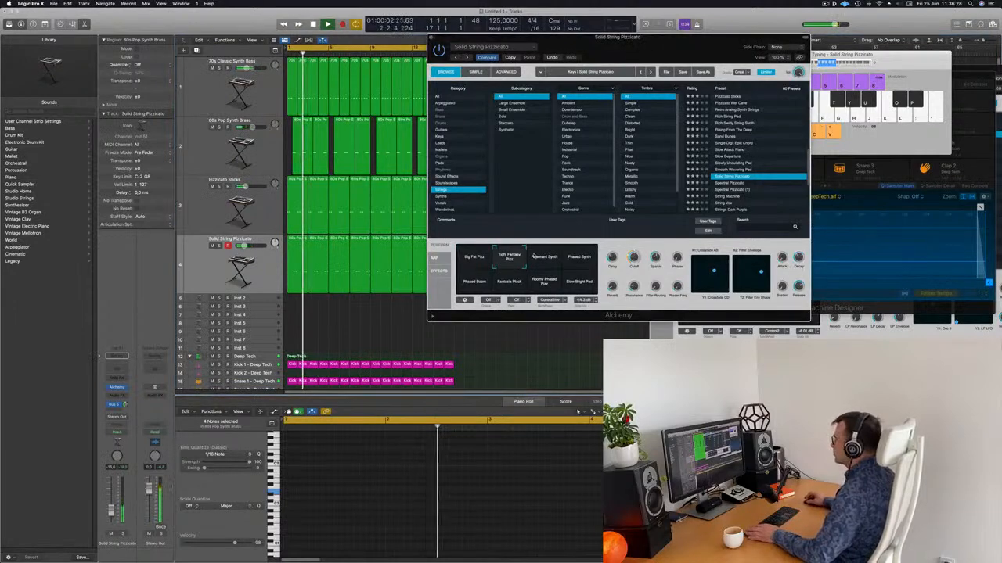
left_click(544, 258)
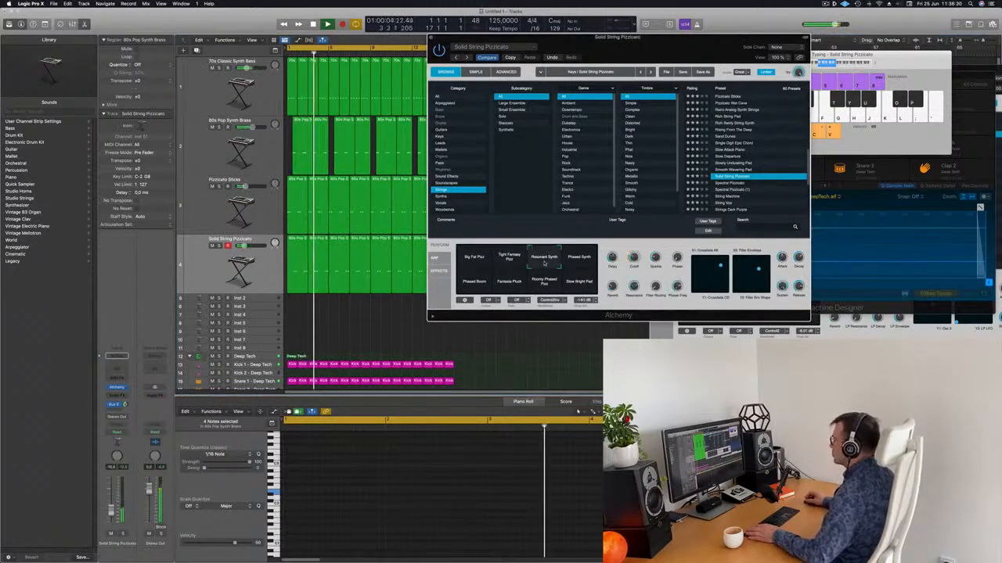
left_click(579, 261)
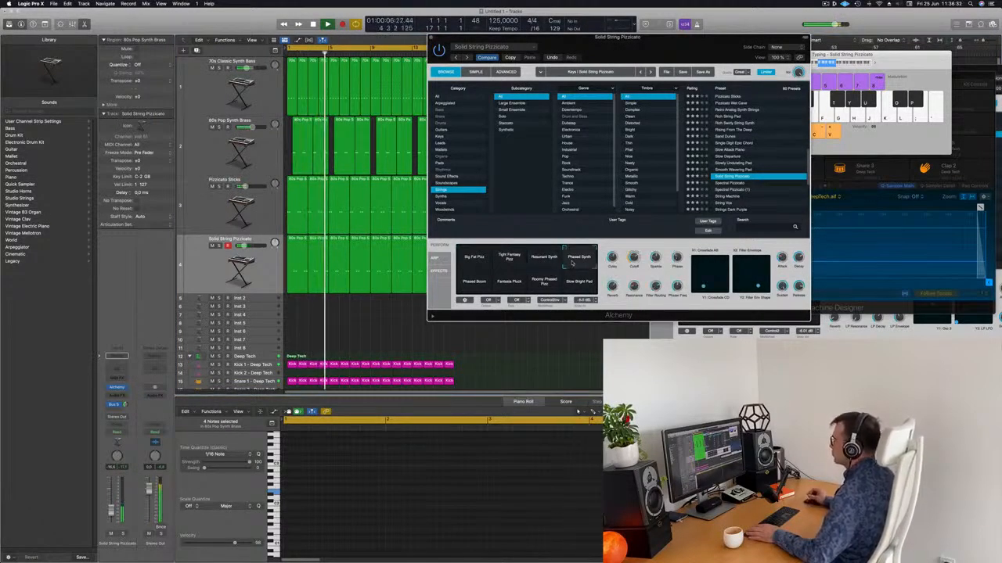
left_click(471, 286)
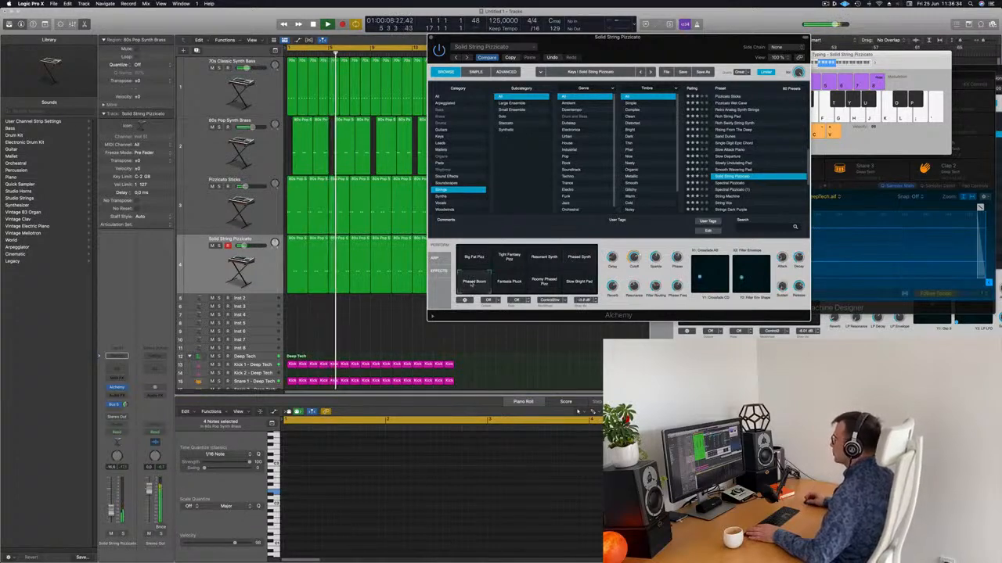
left_click(512, 286)
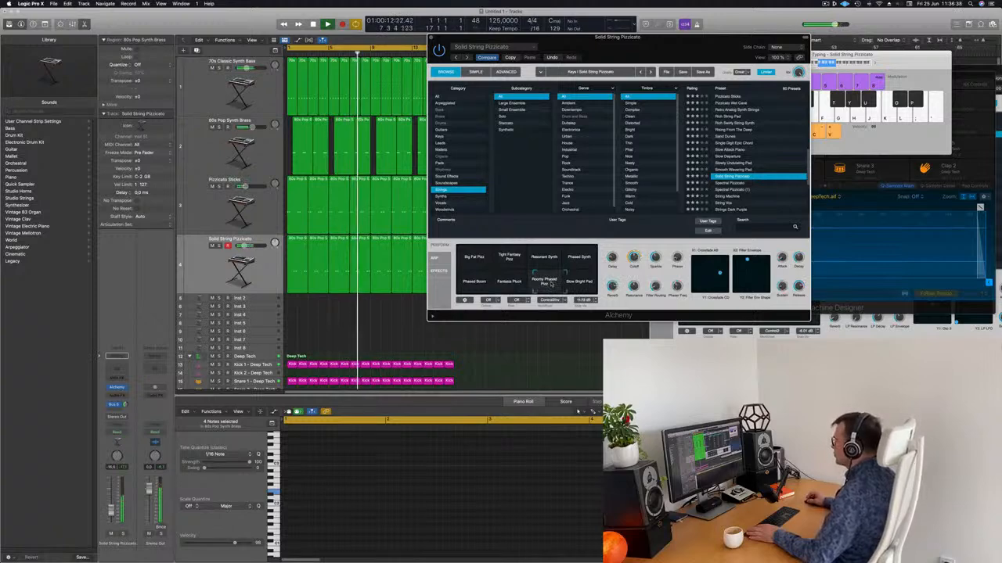
left_click(473, 257)
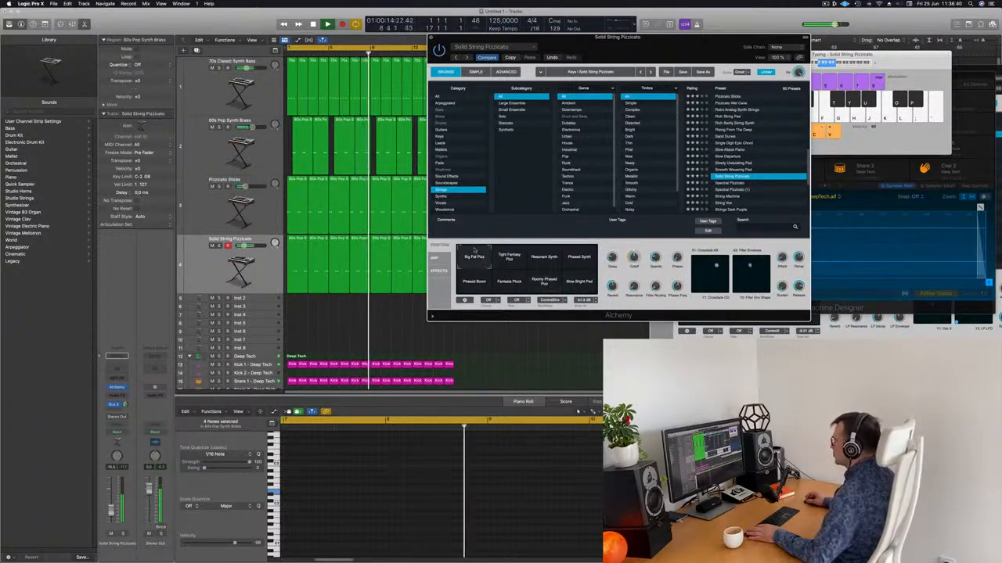
left_click(730, 183)
left_click(728, 197)
scroll(759, 186, "down", 1)
scroll(743, 182, "down", 2)
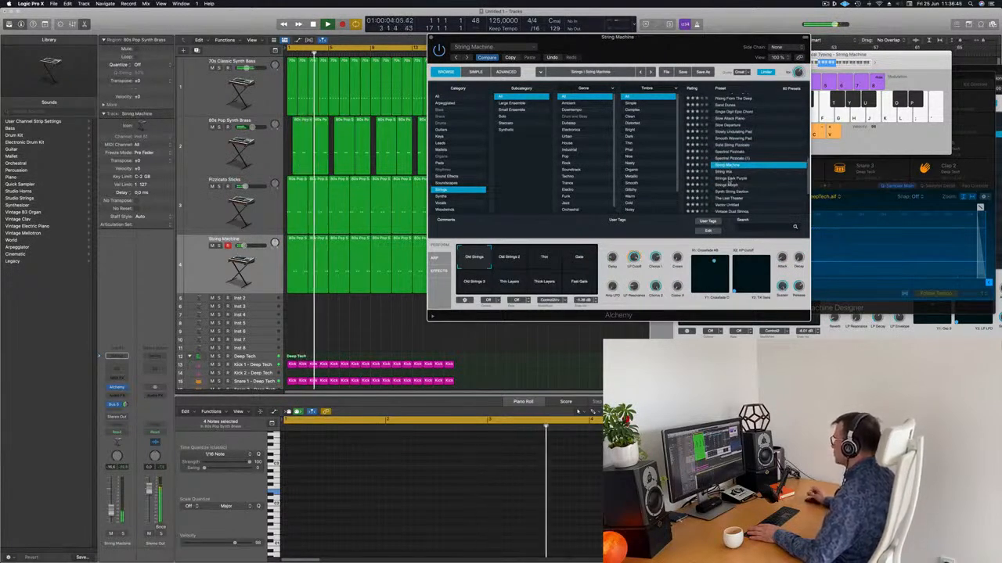
left_click(729, 178)
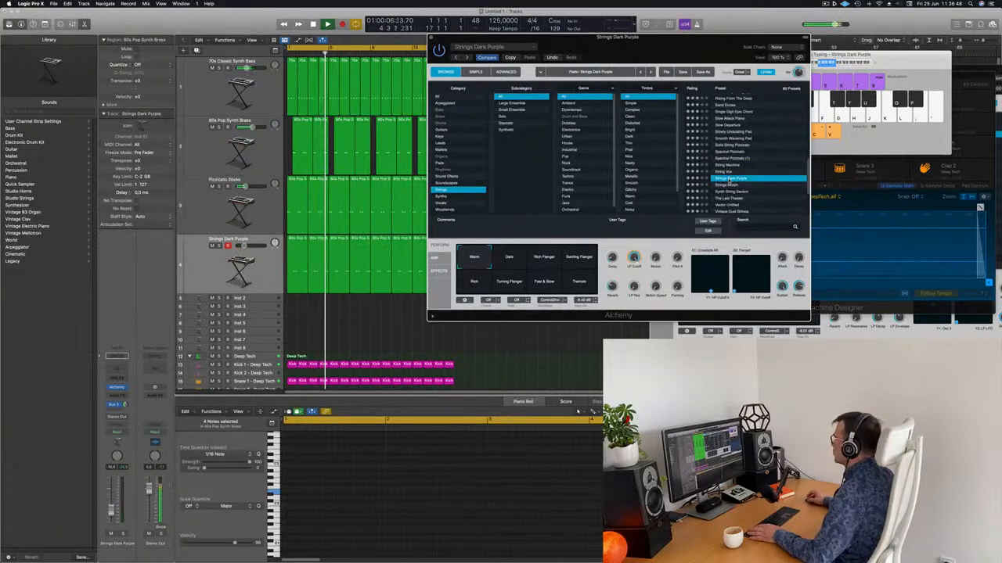
Lower the Strings Dark Purple track volume to -12.4 dB and close the plug-in window
left_click_drag(698, 42, 649, 31)
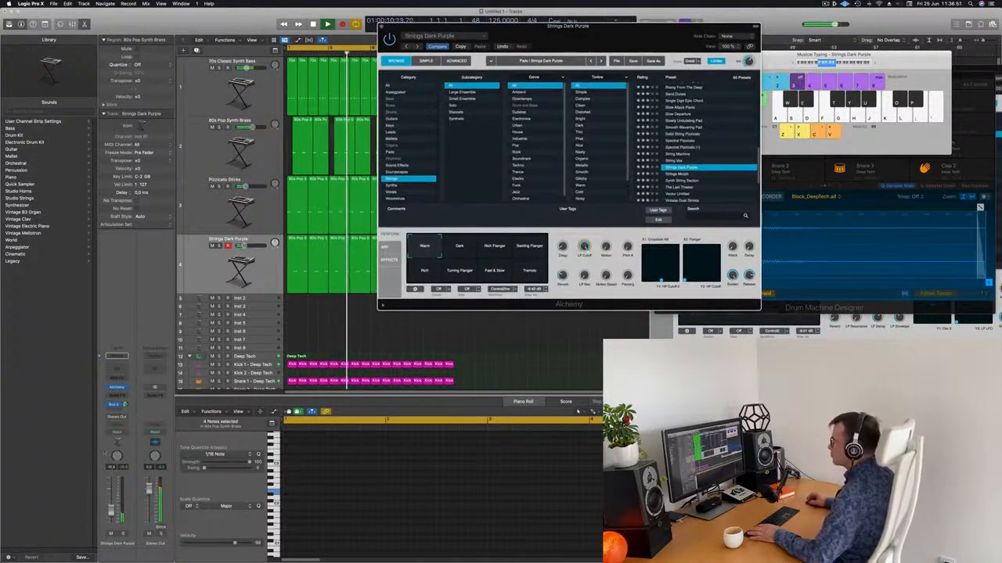
left_click_drag(112, 510, 111, 509)
left_click_drag(401, 32, 463, 62)
left_click(444, 55)
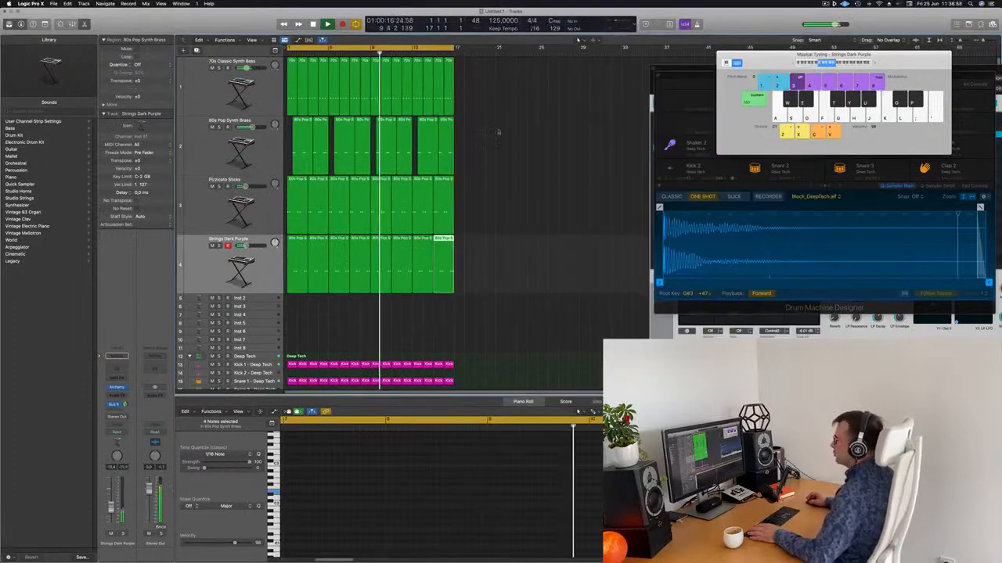
Load Retro Synth in stereo into the empty Inst 2 track's instrument slot
scroll(490, 164, "down", 3)
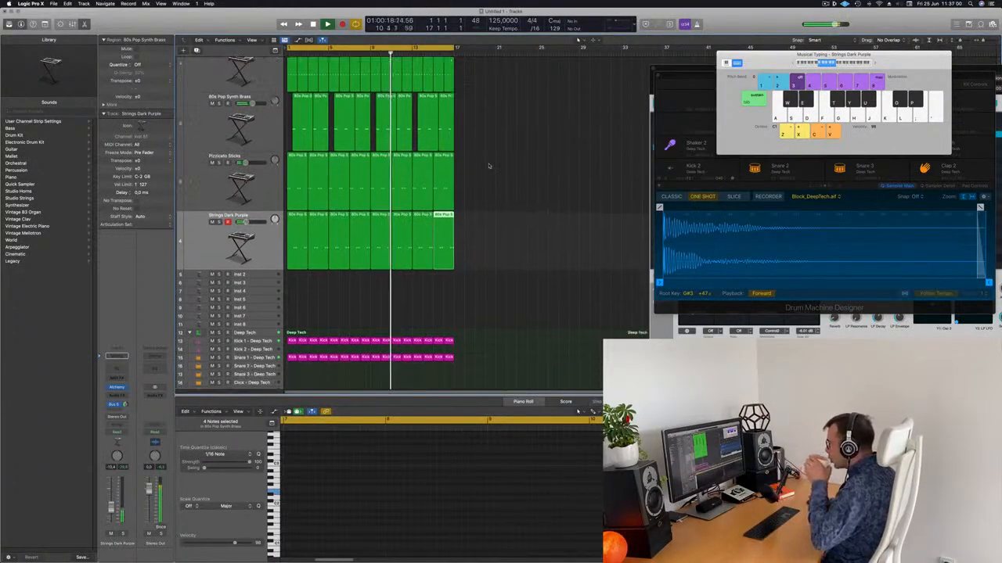
scroll(489, 166, "up", 4)
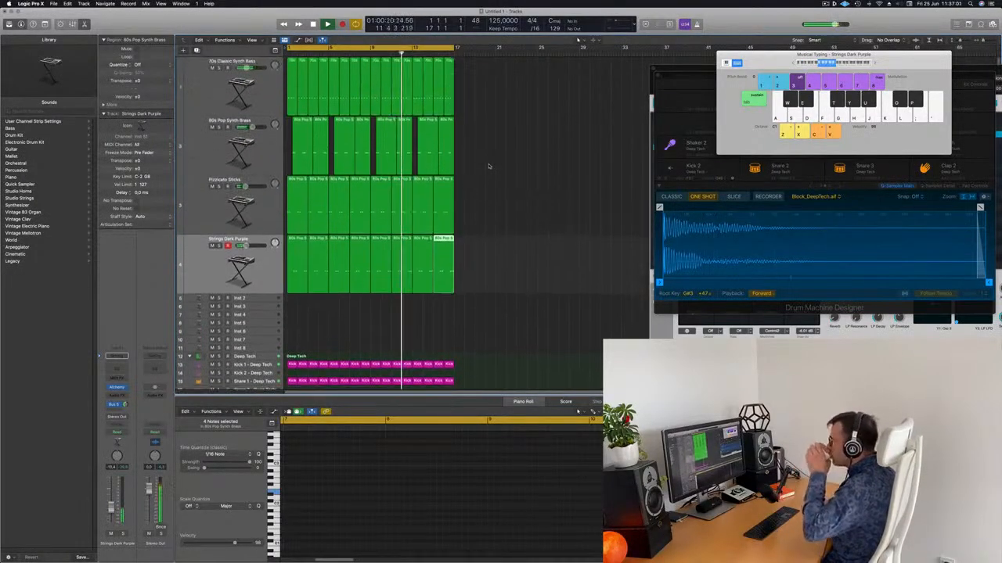
key("Down")
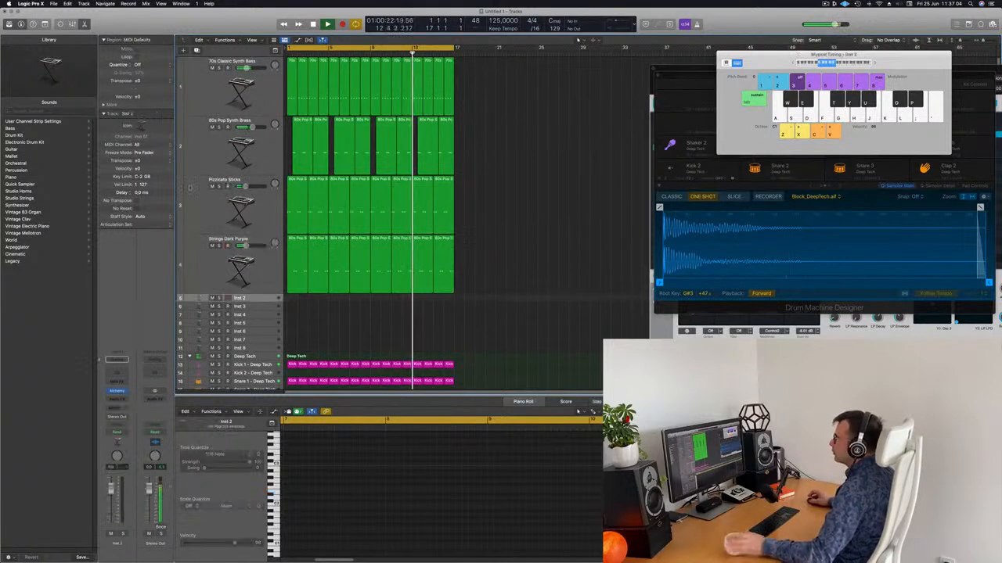
left_click(116, 390)
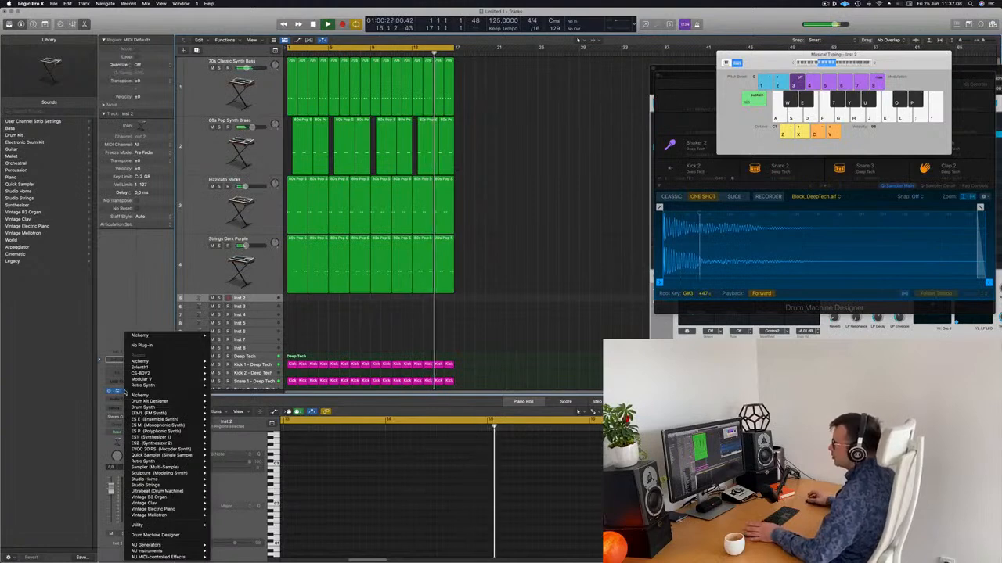
mouse_move(208, 386)
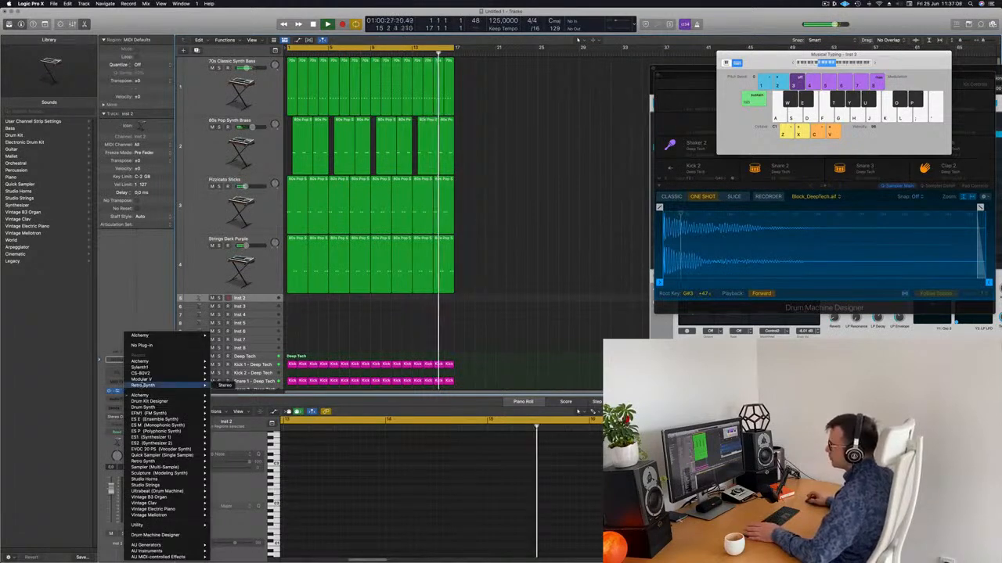
left_click(225, 387)
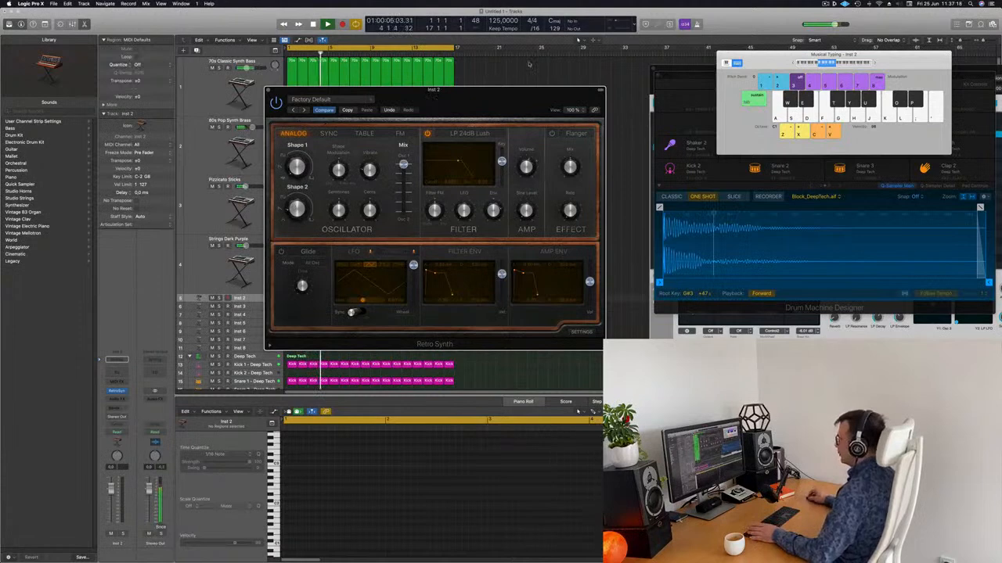
Enlarge the Inst 2 track lane and drag Retro Synth's filter point to raise cutoff and resonance
left_click_drag(525, 66, 529, 63)
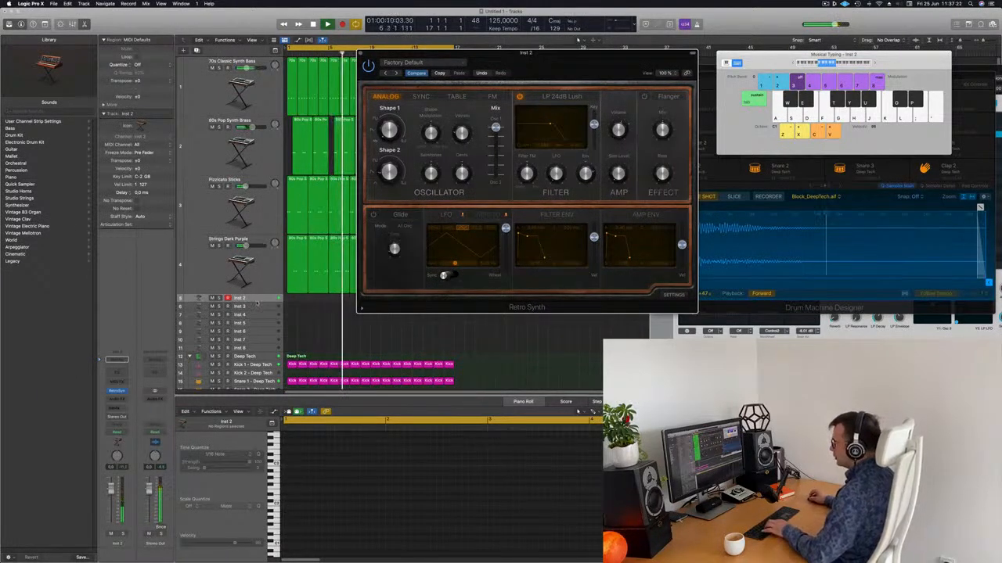
left_click(262, 302)
key("f")
left_click_drag(261, 302, 261, 343)
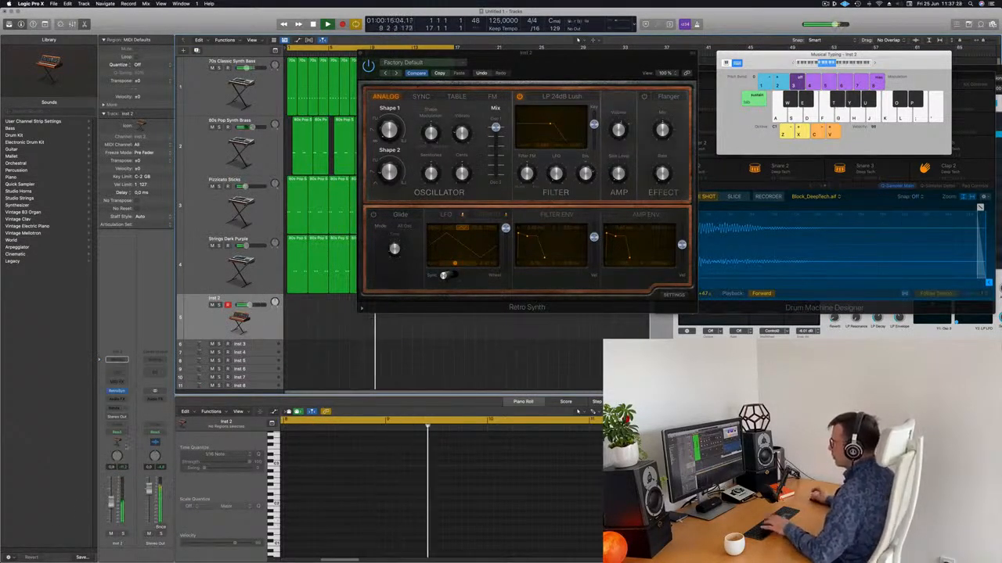
left_click_drag(551, 123, 551, 118)
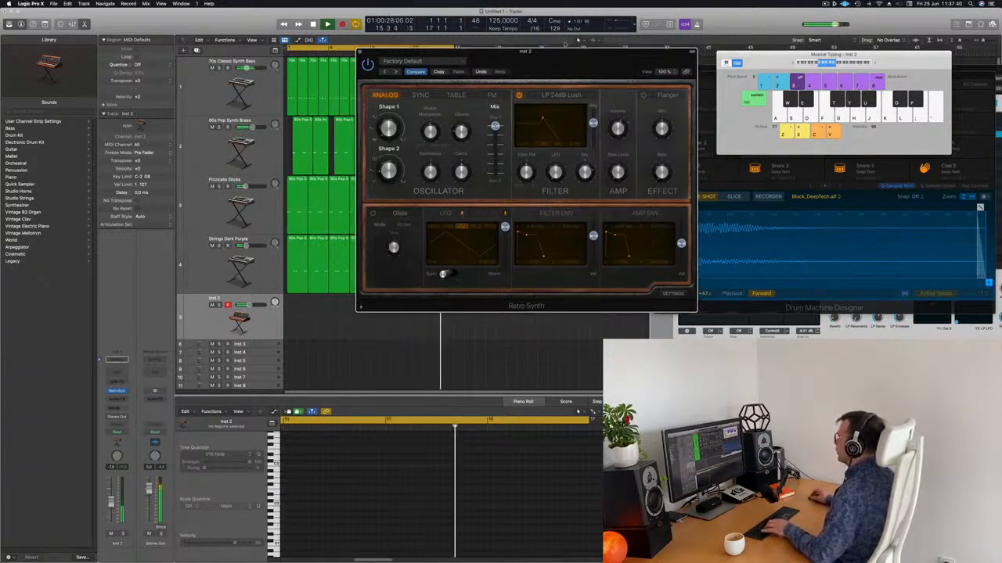
left_click_drag(583, 60, 559, 43)
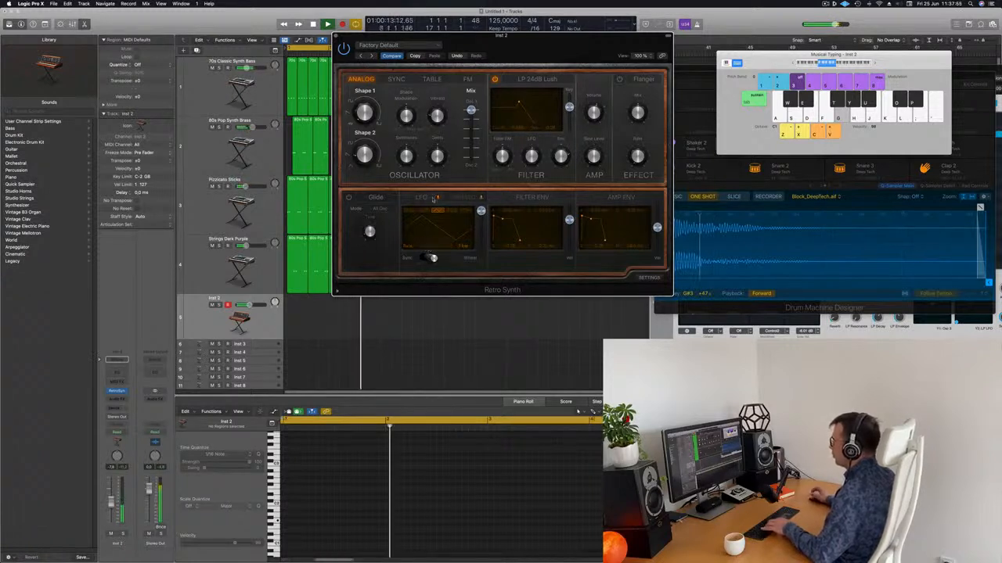
left_click_drag(431, 244, 515, 253)
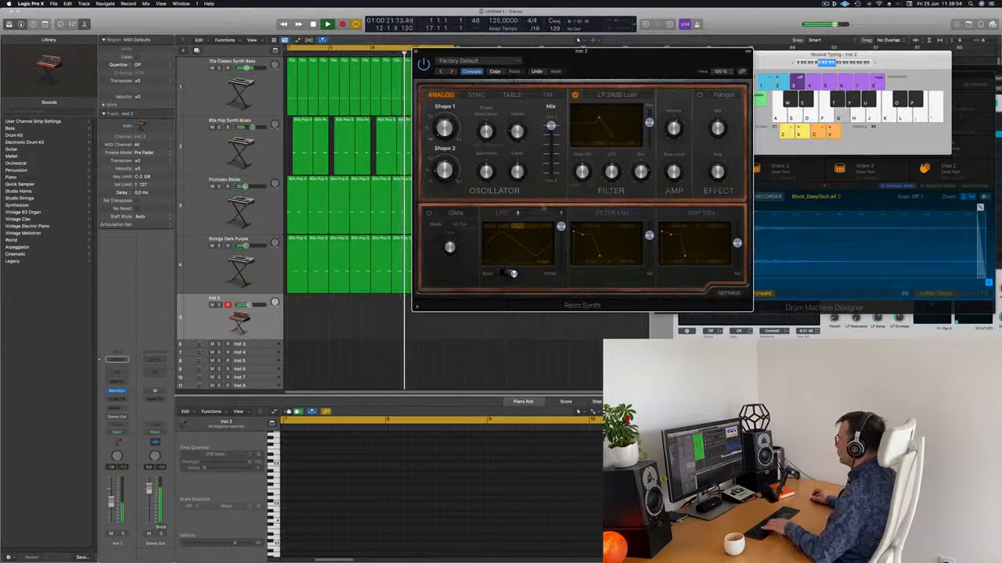
Insert a stereo Compressor after Retro Synth on the Inst 2 channel strip
left_click_drag(637, 66, 639, 45)
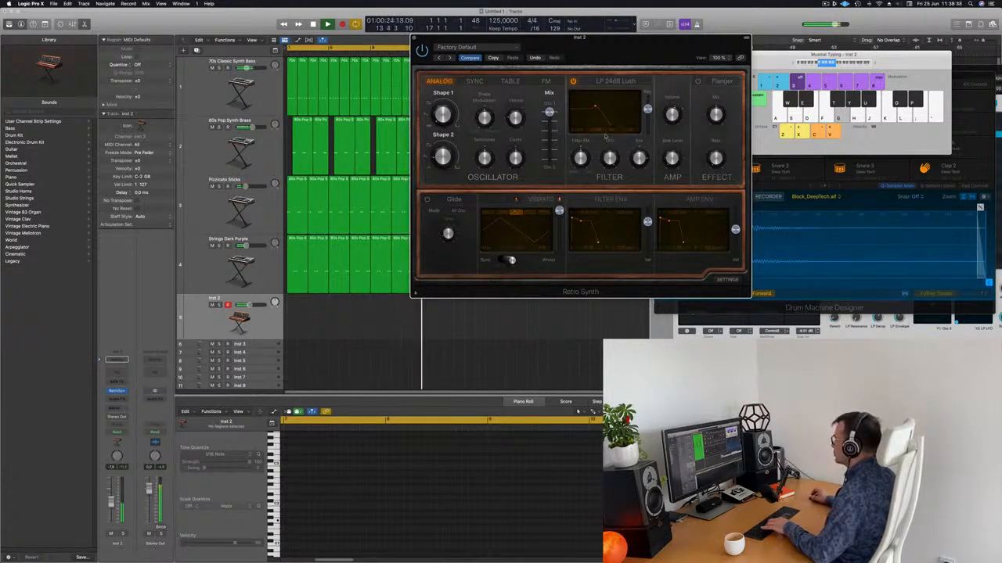
left_click_drag(639, 45, 652, 37)
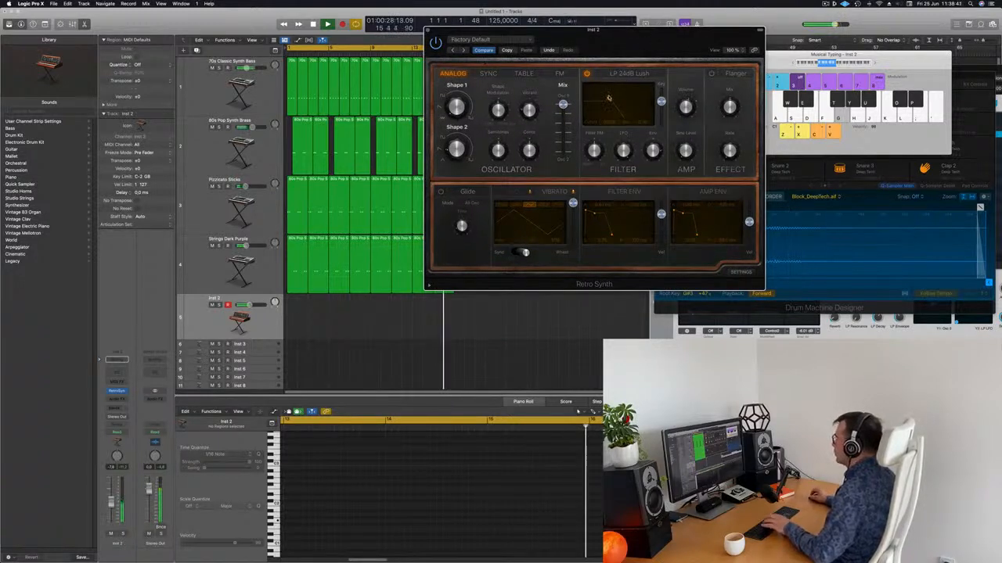
left_click_drag(646, 41, 716, 33)
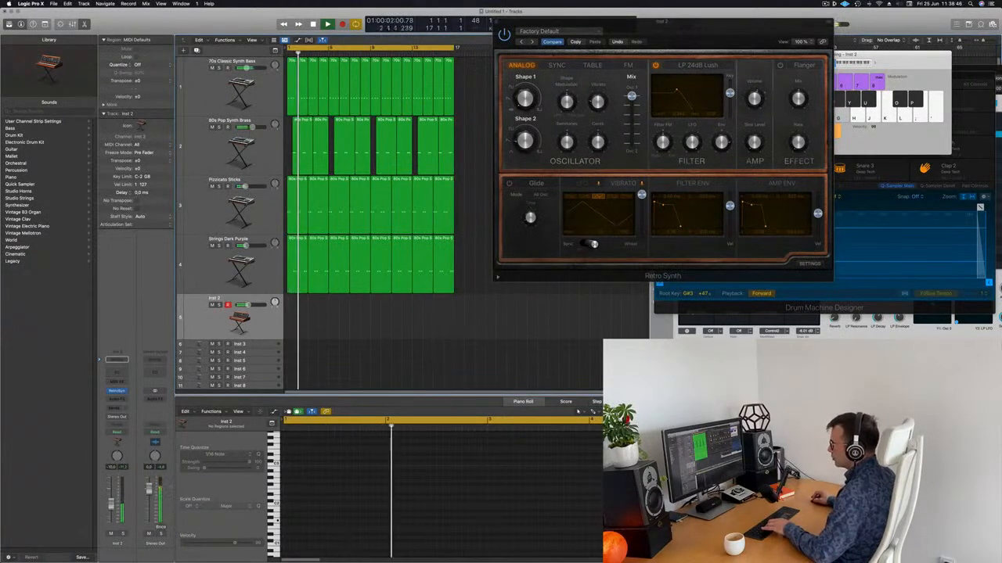
left_click(116, 402)
mouse_move(137, 414)
left_click(175, 415)
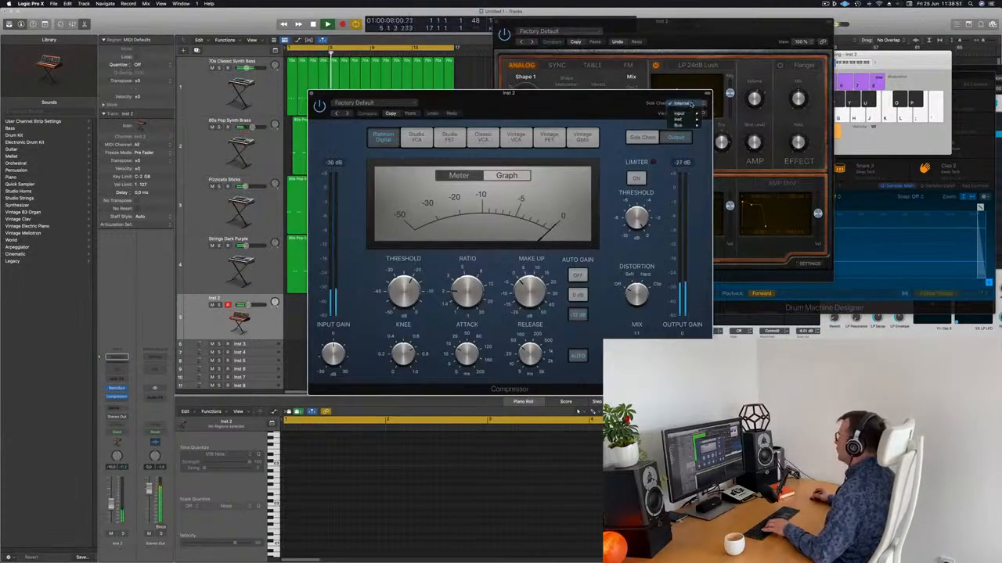
Side-chain the Inst 2 Compressor from Kick 1 – Deep Tech, then close its window
mouse_move(688, 120)
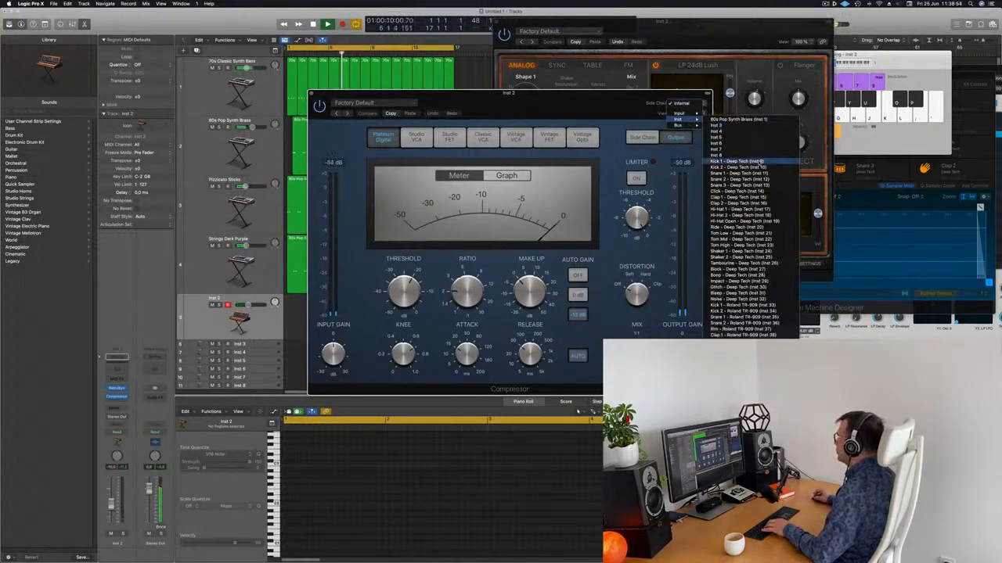
left_click(736, 161)
left_click_drag(583, 103, 639, 79)
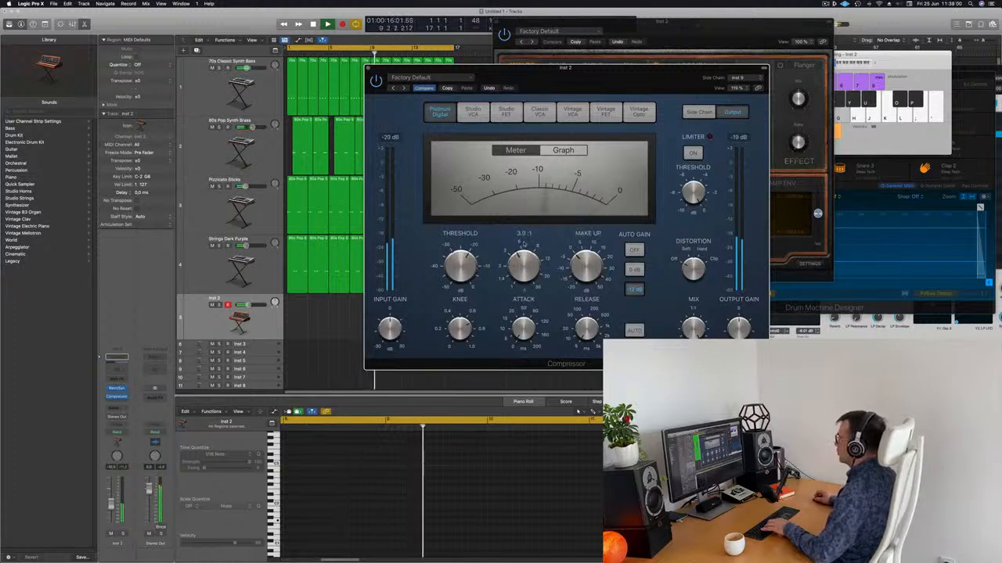
left_click(368, 69)
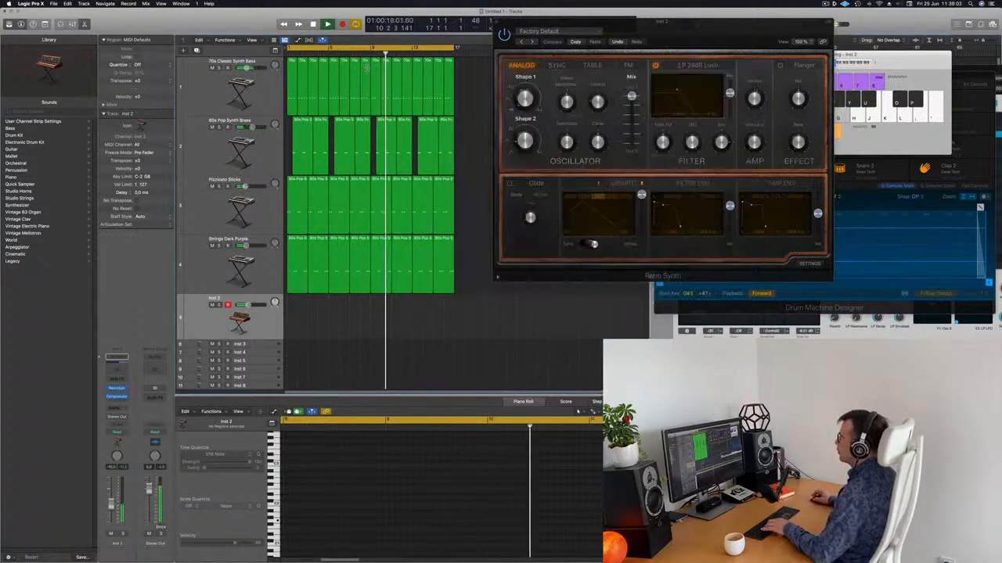
Record a one-note Inst 2 region, move it to bar 1, and shorten the note
key("r")
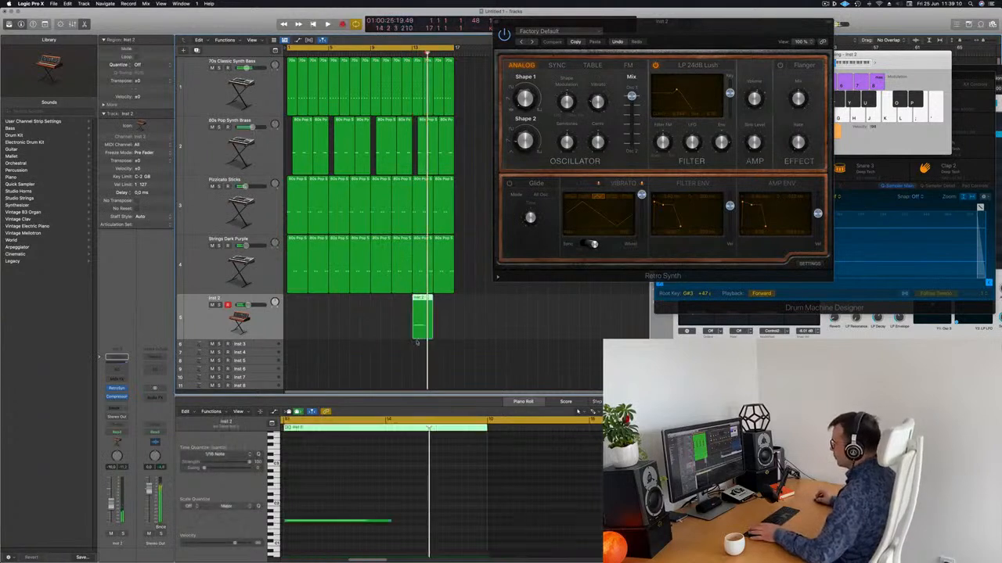
left_click_drag(415, 300, 290, 304)
key("space")
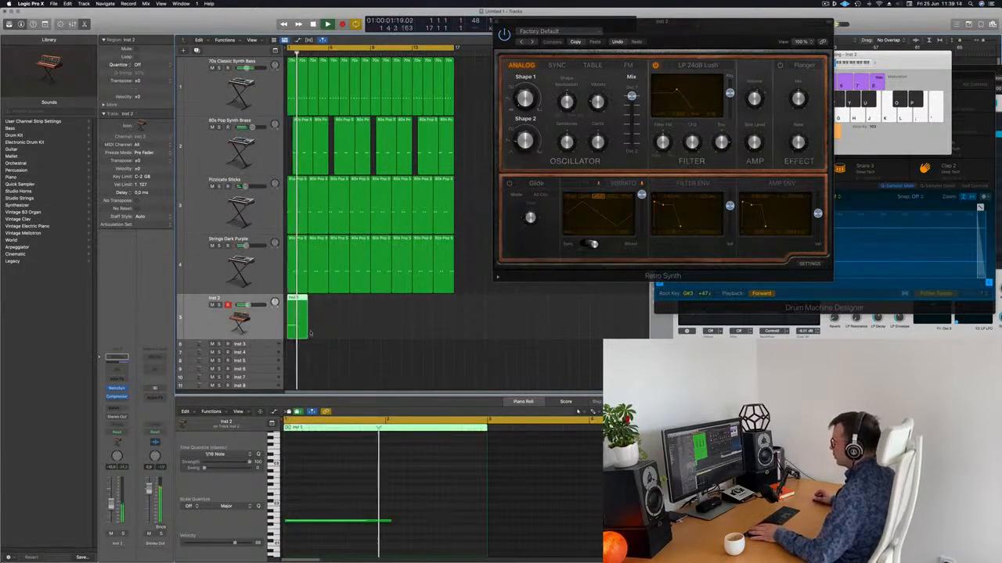
left_click_drag(391, 522, 385, 522)
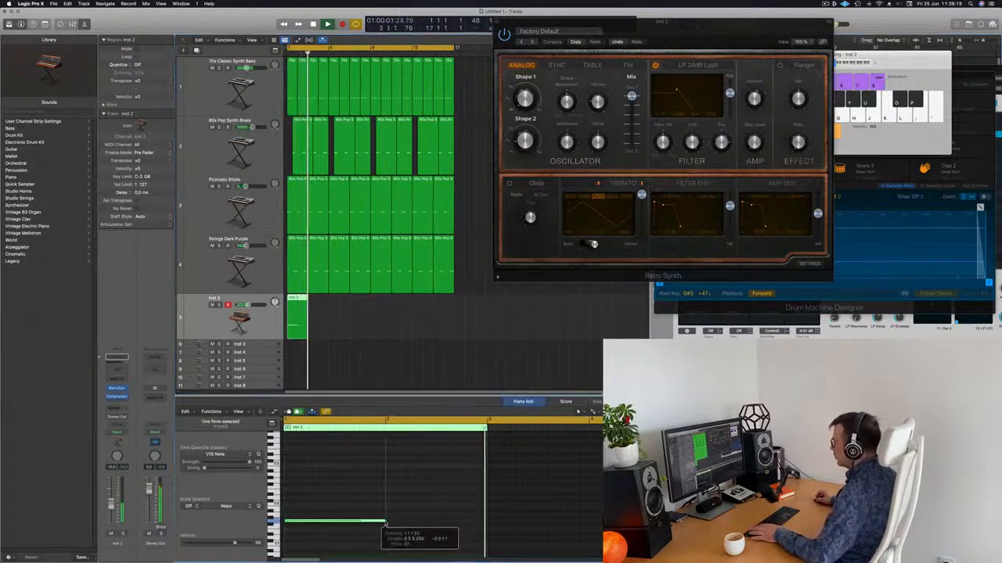
left_click_drag(720, 36, 629, 128)
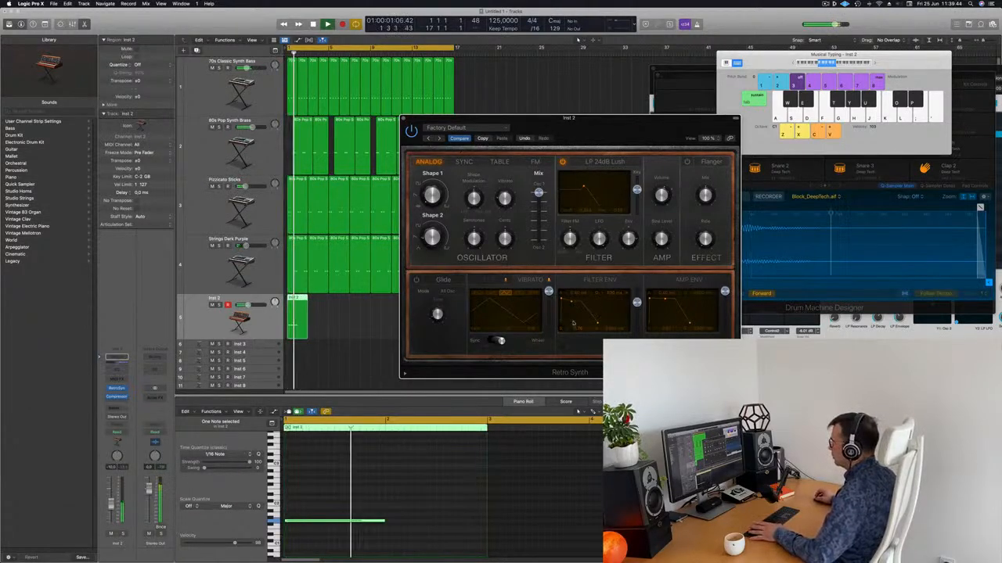
Close Retro Synth and copy the Inst 2 region to bars 5, 9 and 13
left_click(577, 411)
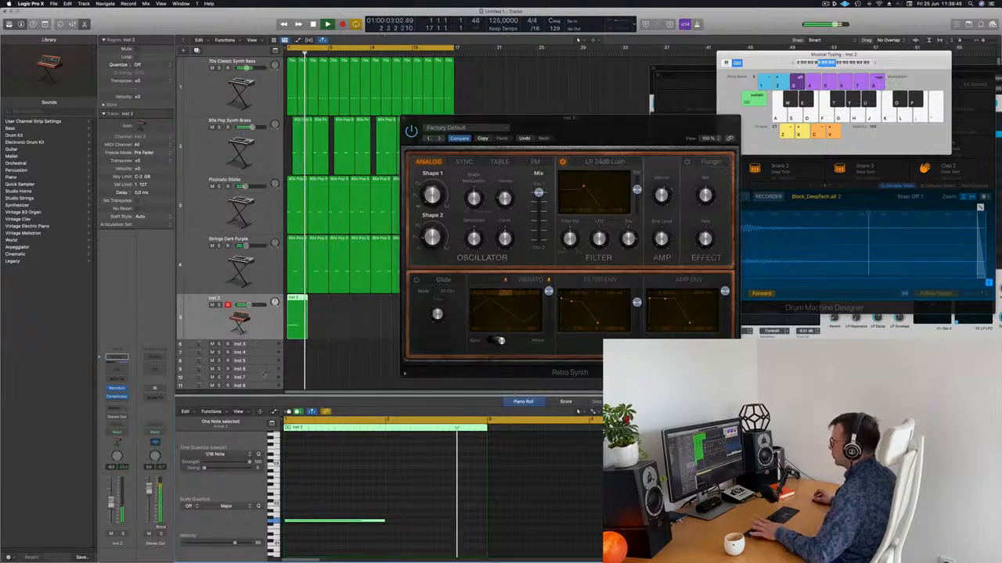
left_click(403, 119)
left_click(358, 321)
left_click(262, 323)
key("space")
key("space")
left_click_drag(297, 298, 366, 312)
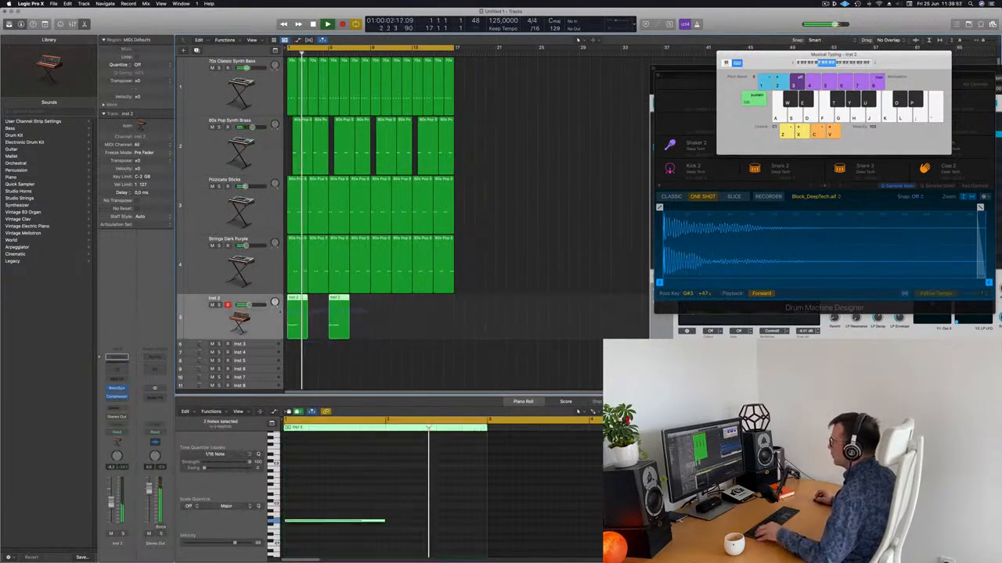
left_click_drag(297, 298, 384, 312)
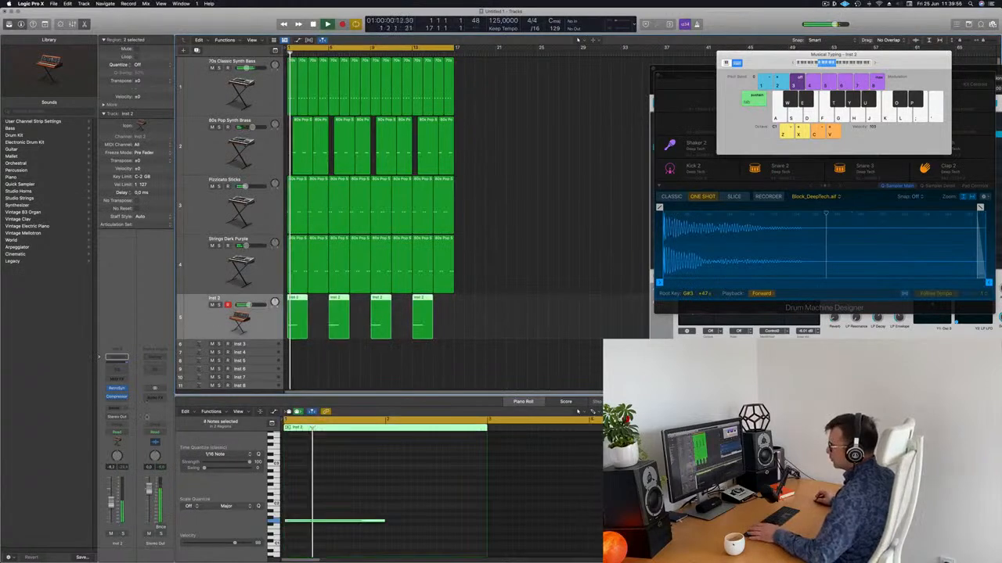
key("Return")
left_click(120, 403)
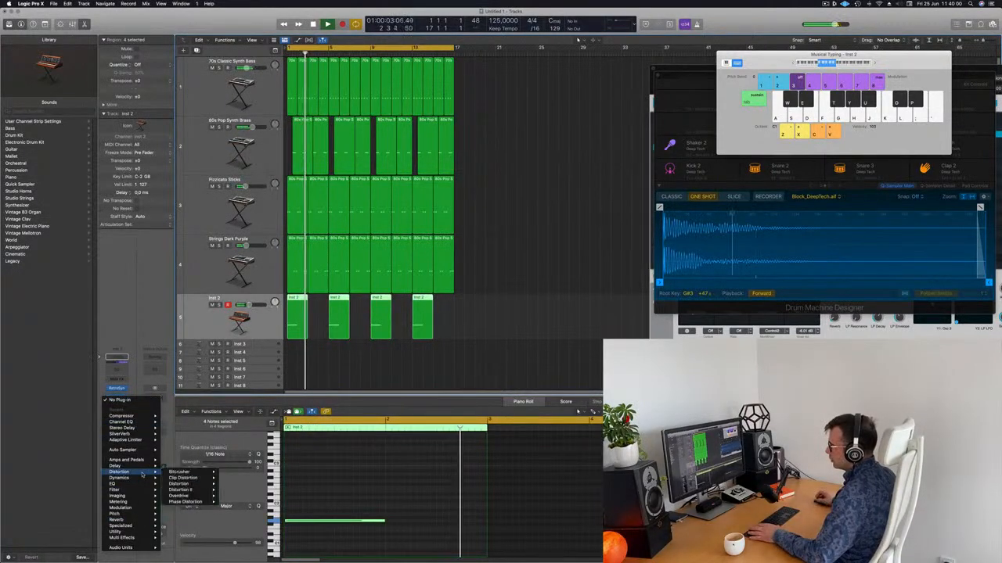
Insert a Chorus effect after the Compressor on Inst 2
mouse_move(138, 509)
mouse_move(180, 511)
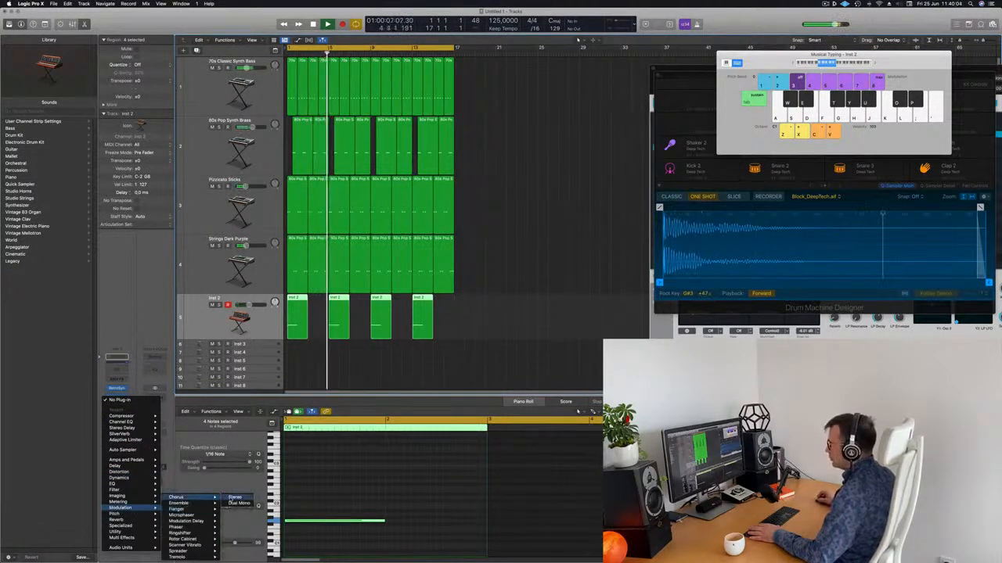
left_click(177, 497)
left_click_drag(368, 93, 559, 139)
Step through Chorus presets from Glimmering Chorus, then recall the factory default
left_click(506, 158)
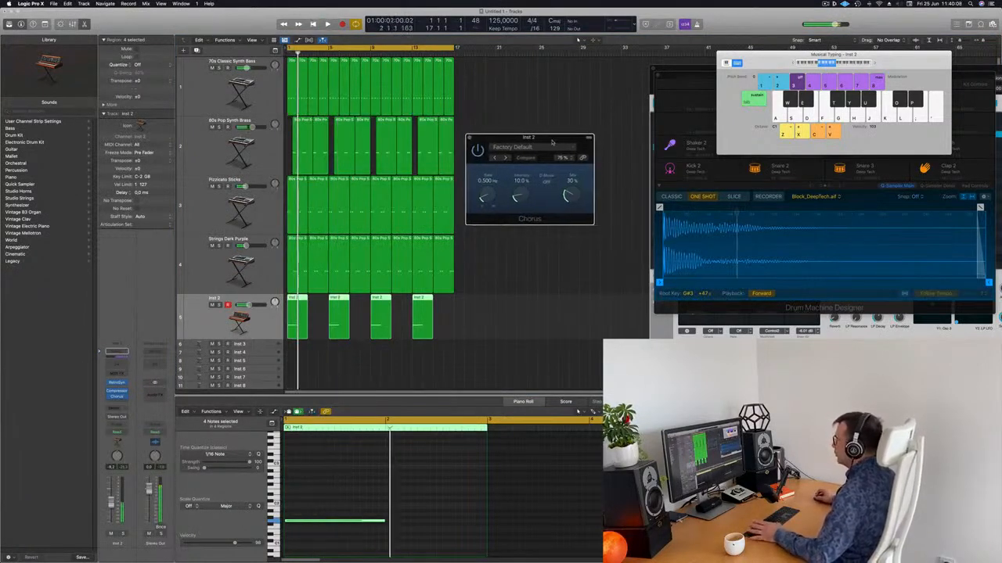
left_click(506, 158)
left_click(505, 158)
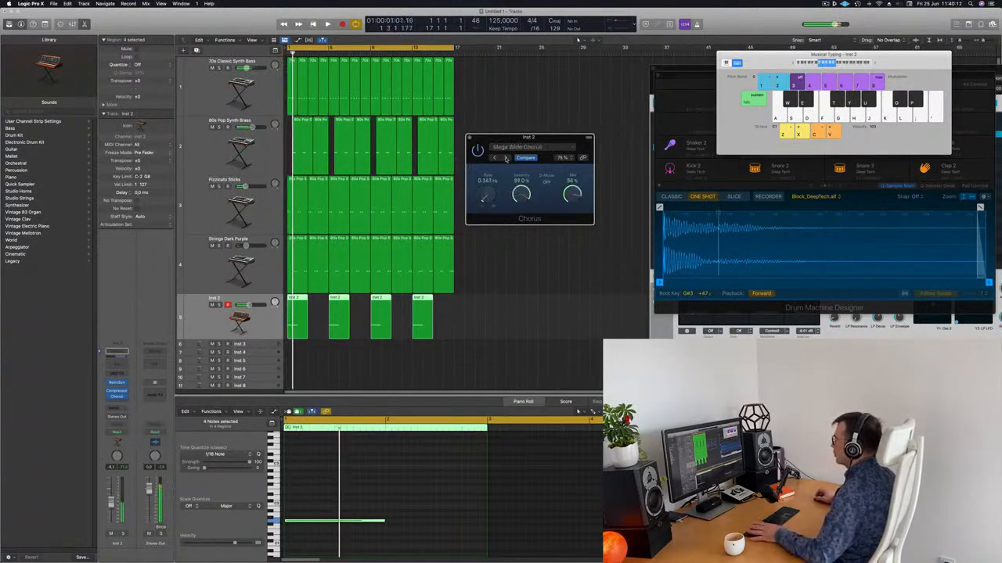
left_click(505, 158)
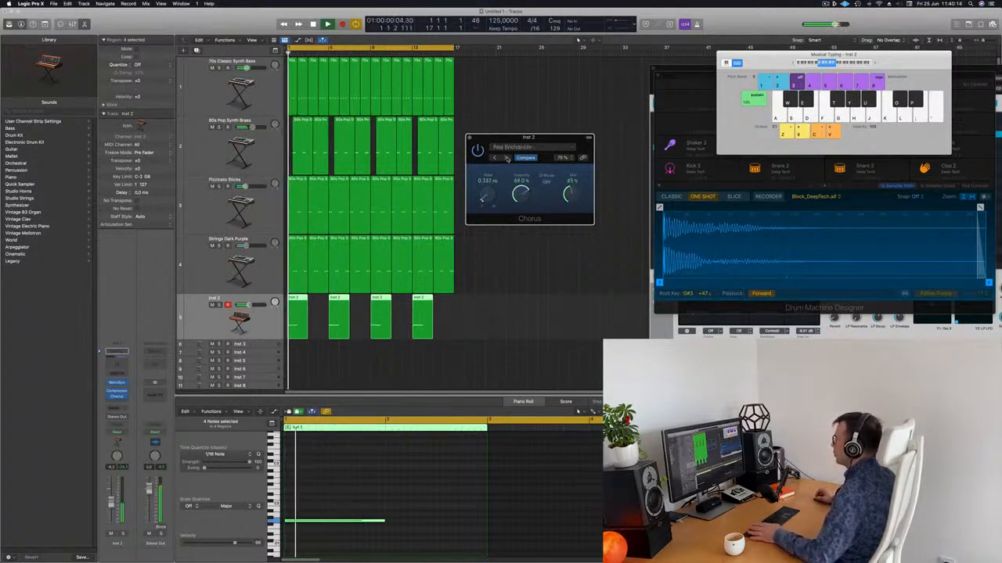
left_click(525, 149)
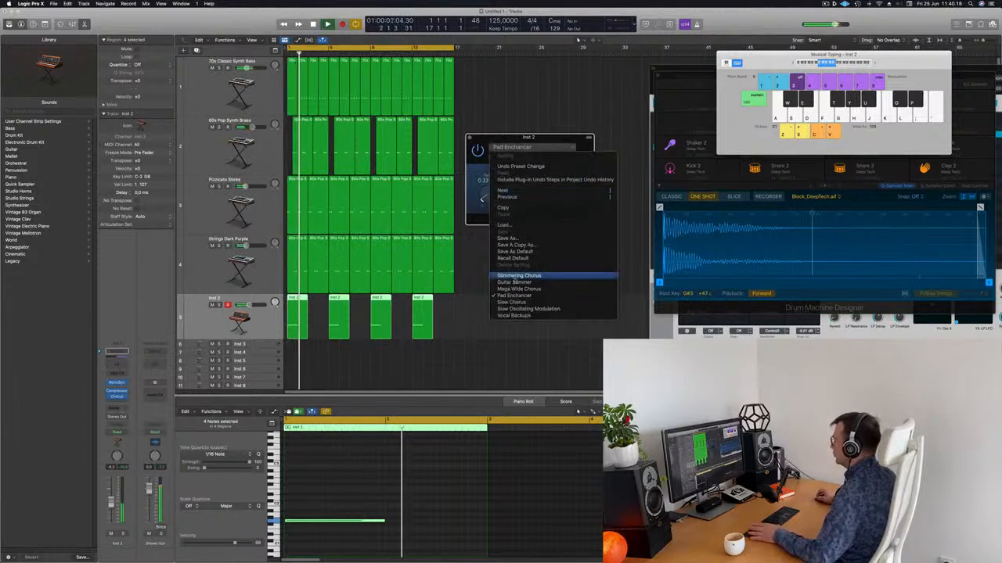
left_click(528, 259)
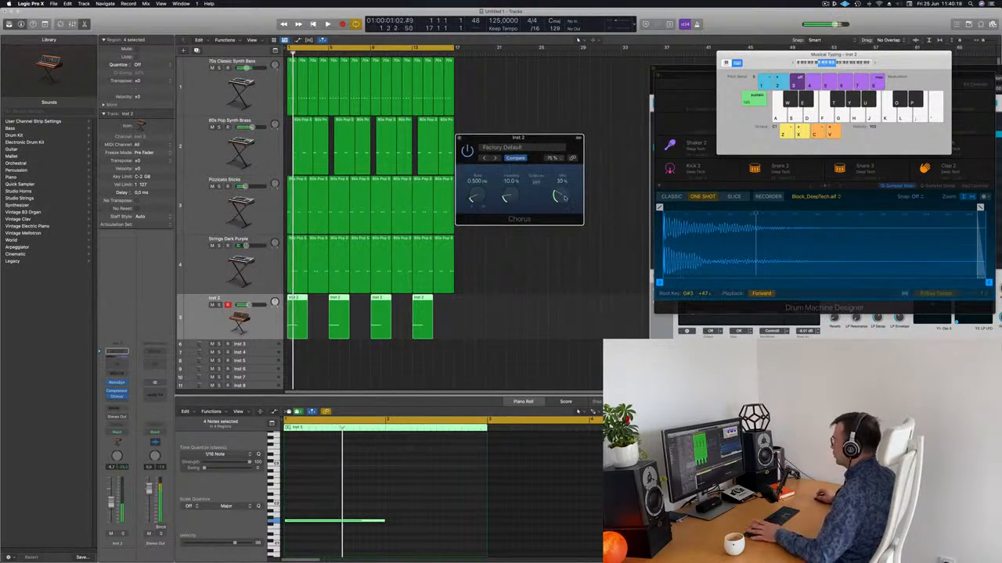
Adjust the Chorus mix amount and close the Chorus window
key("Return")
left_click_drag(569, 208, 569, 193)
key("Return")
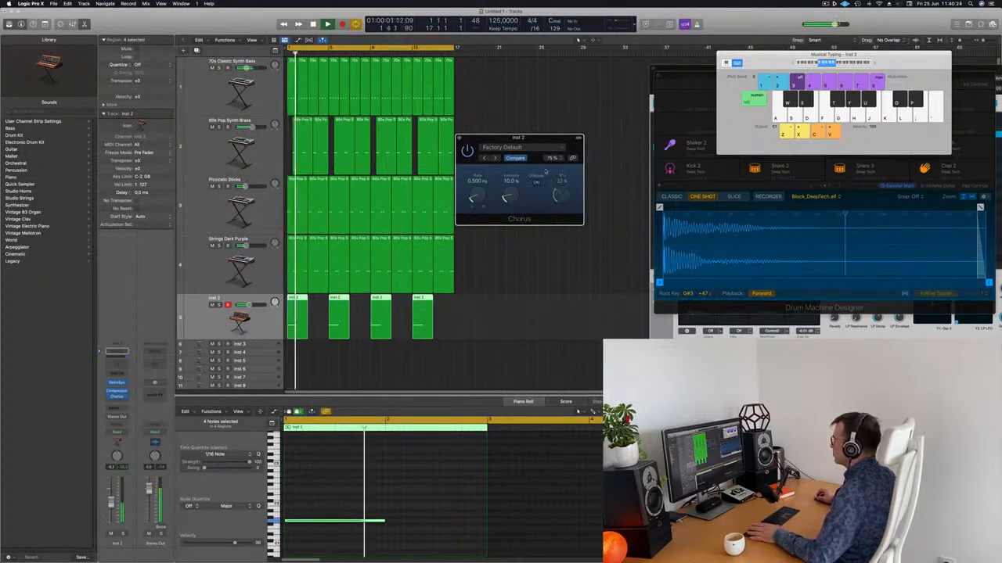
mouse_move(539, 139)
left_mouse_down()
mouse_move(590, 144)
mouse_move(540, 139)
left_mouse_up()
key("Return")
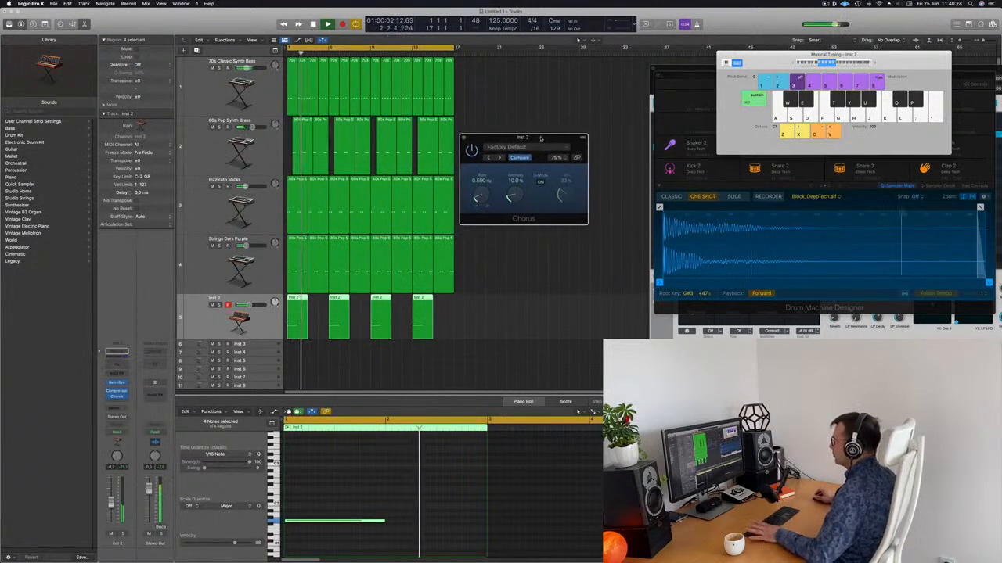
left_click(462, 138)
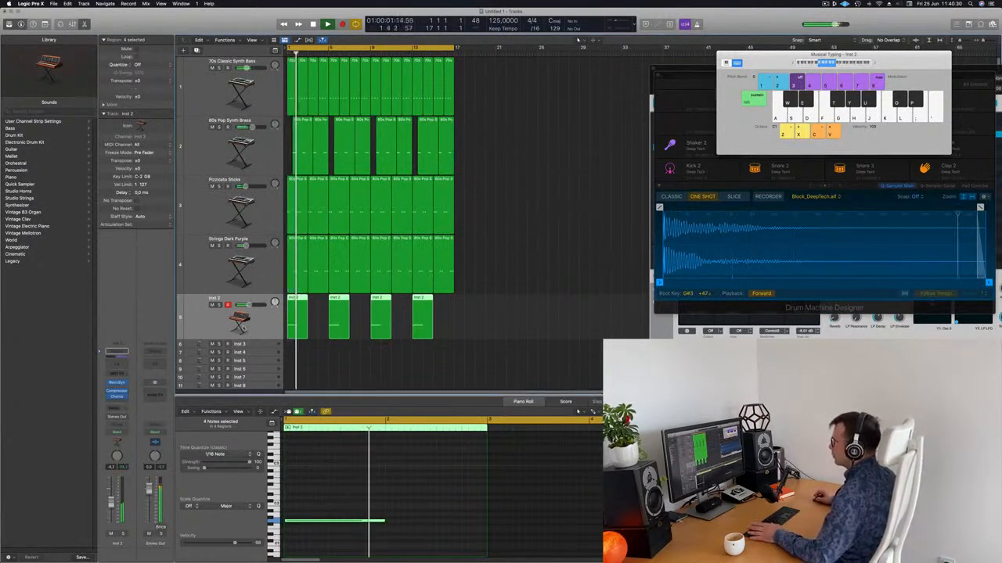
Raise the Inst 2 Channel EQ low cut to about 478 Hz and close the EQ
left_click(116, 351)
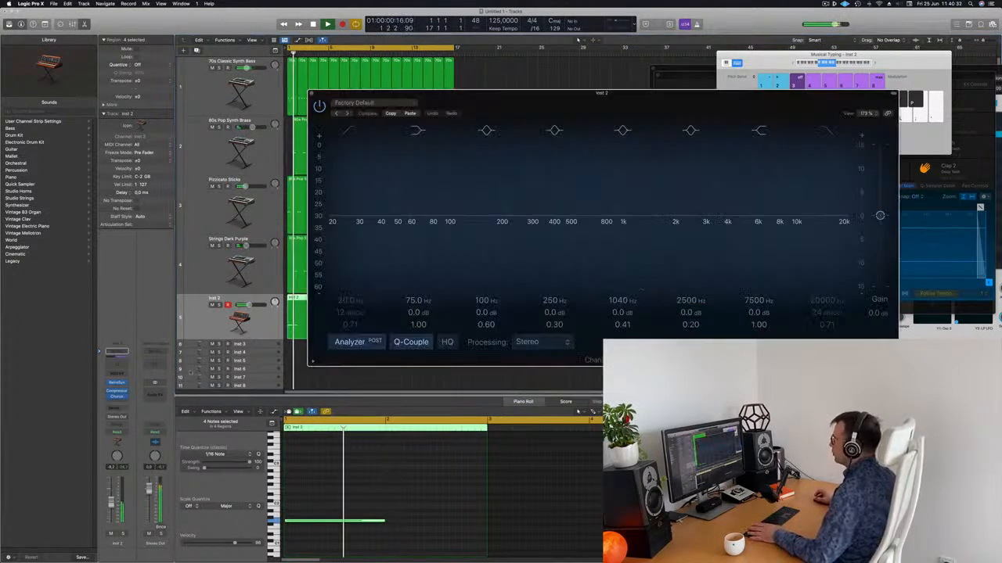
left_click_drag(329, 225, 569, 229)
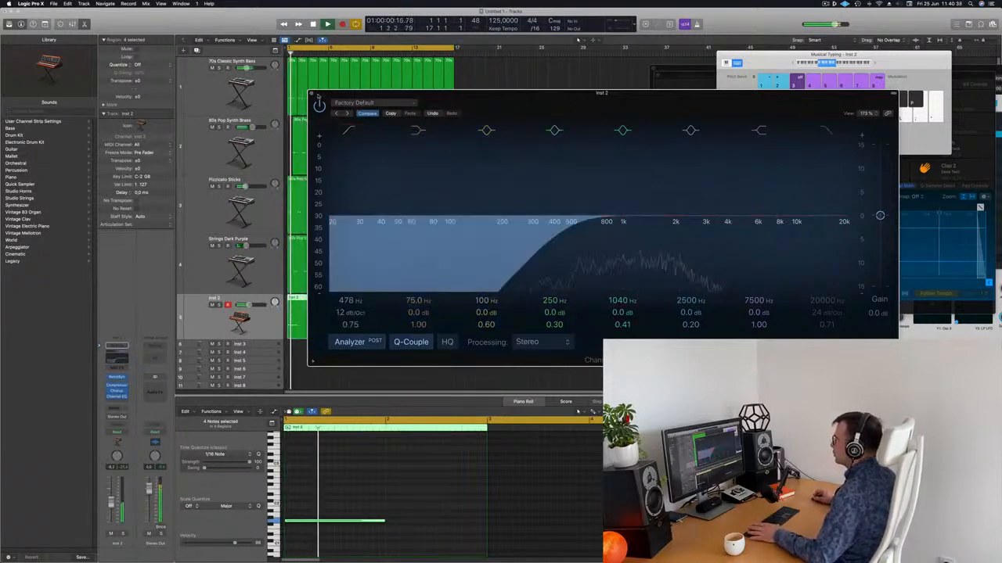
key("super+w")
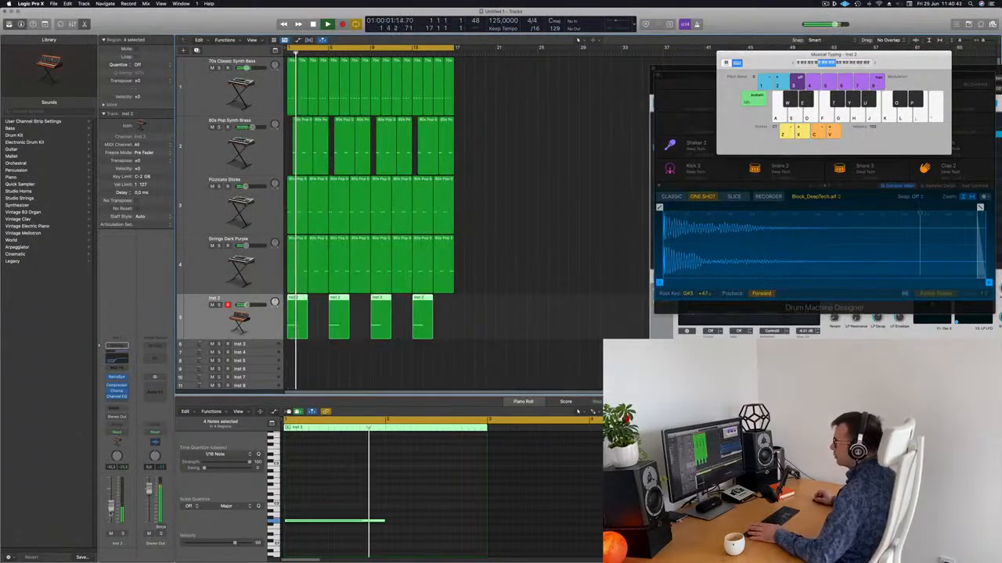
Toggle the global tracks and add a secondary time ruler under the bar ruler
scroll(498, 304, "down", 1)
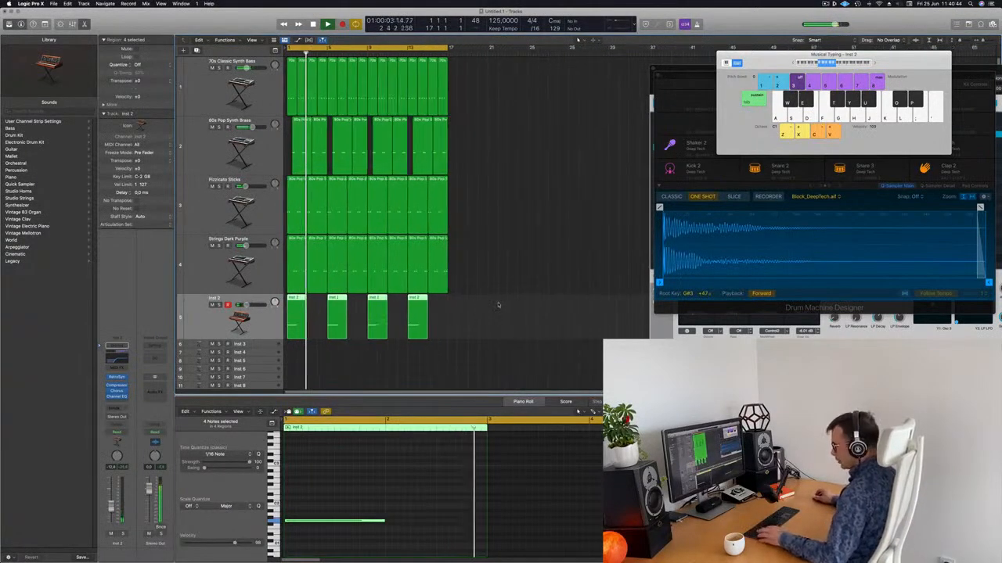
scroll(498, 303, "down", 1)
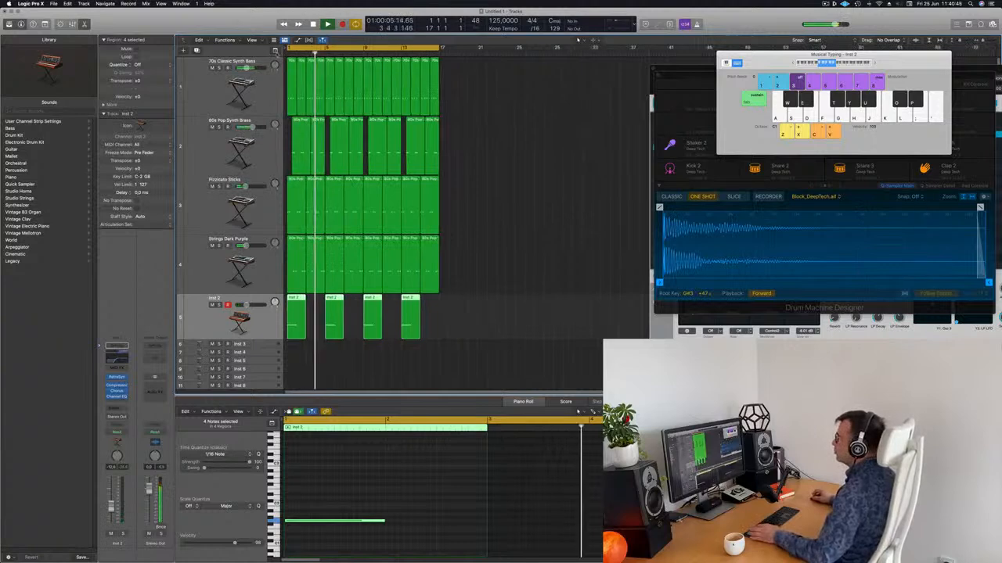
key("g")
left_click(275, 52)
left_click(274, 52)
left_click(275, 52)
left_click(252, 39)
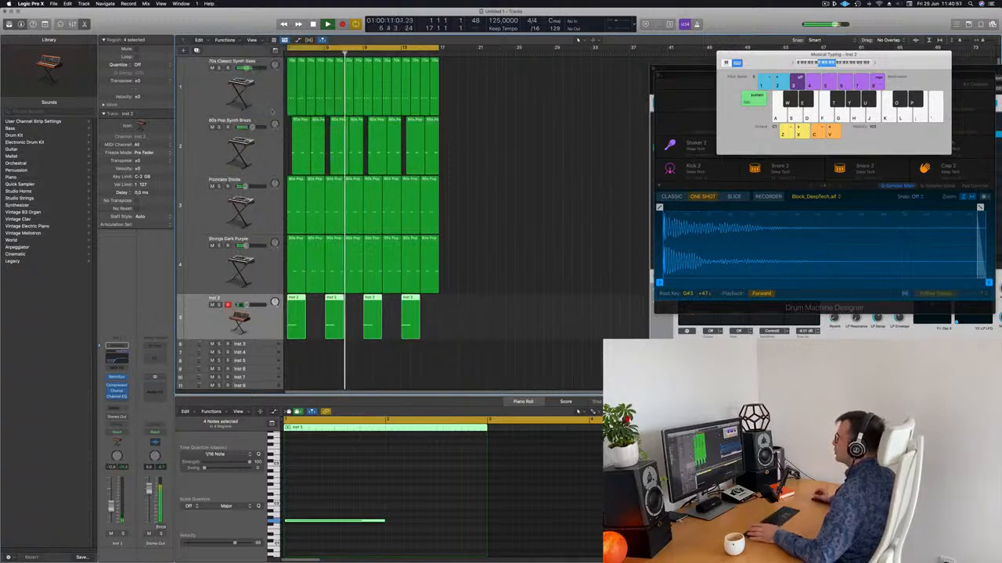
left_click(454, 105)
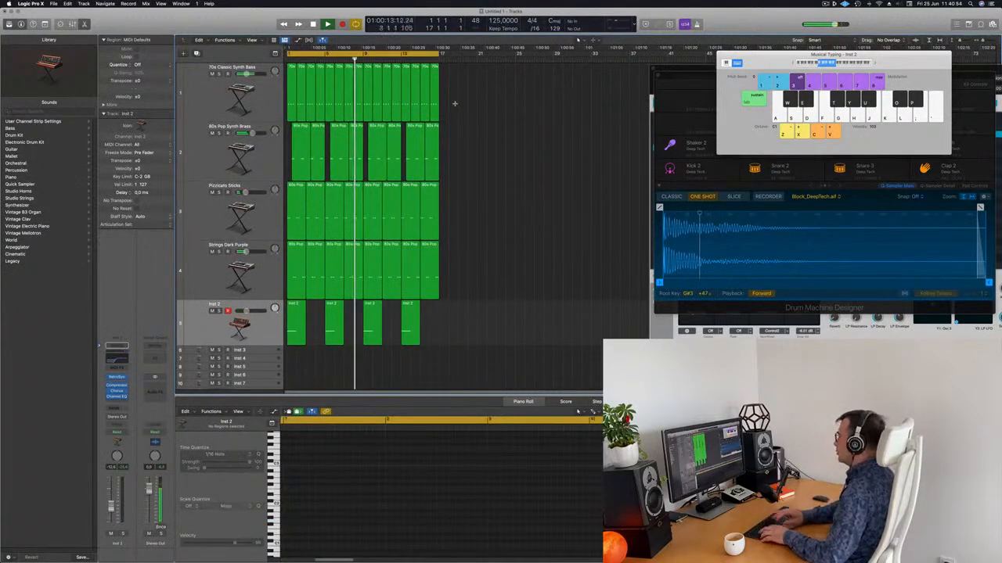
Repeat all regions through bar 33 and make the track rows shorter
key("super+a")
key("super+r")
scroll(455, 105, "down", 5)
key("Return")
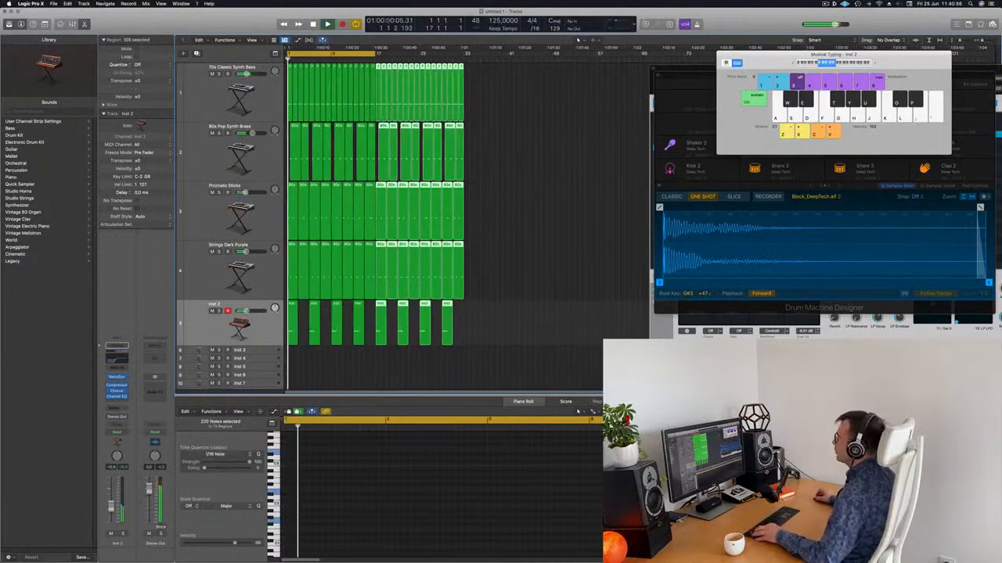
scroll(405, 172, "up", 3)
left_click(590, 218)
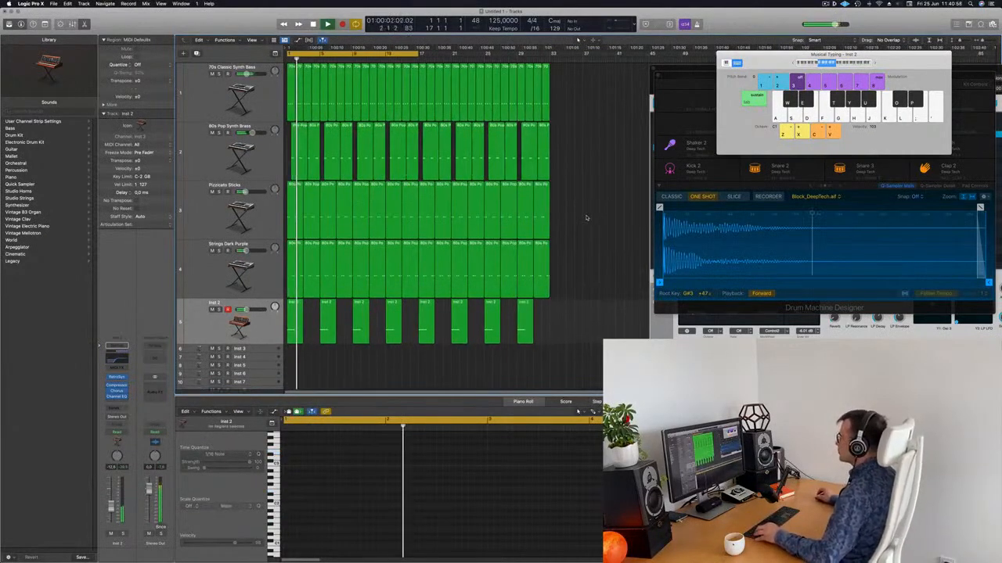
key("super+Up")
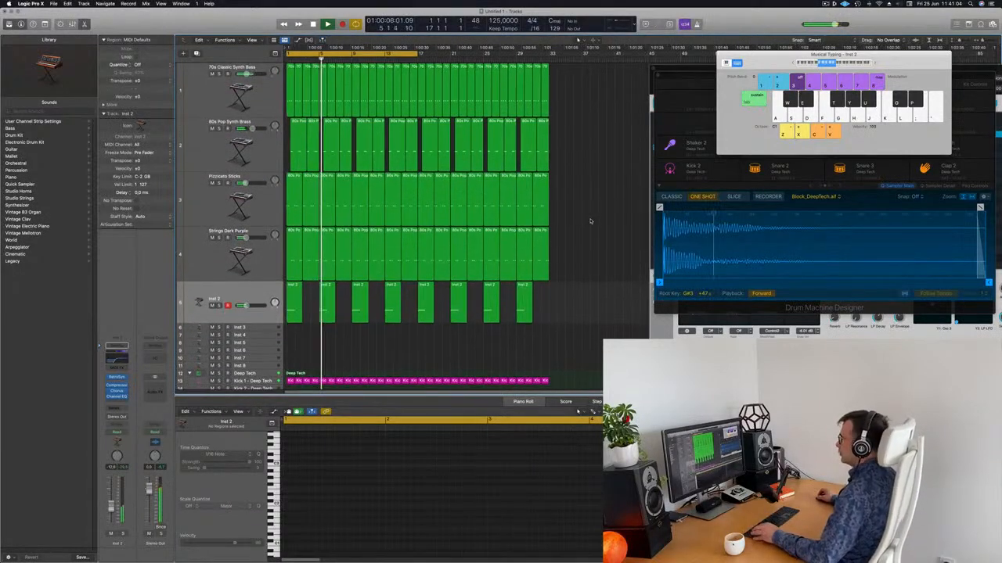
scroll(592, 221, "right", 2)
scroll(592, 221, "left", 3)
scroll(592, 221, "left", 1)
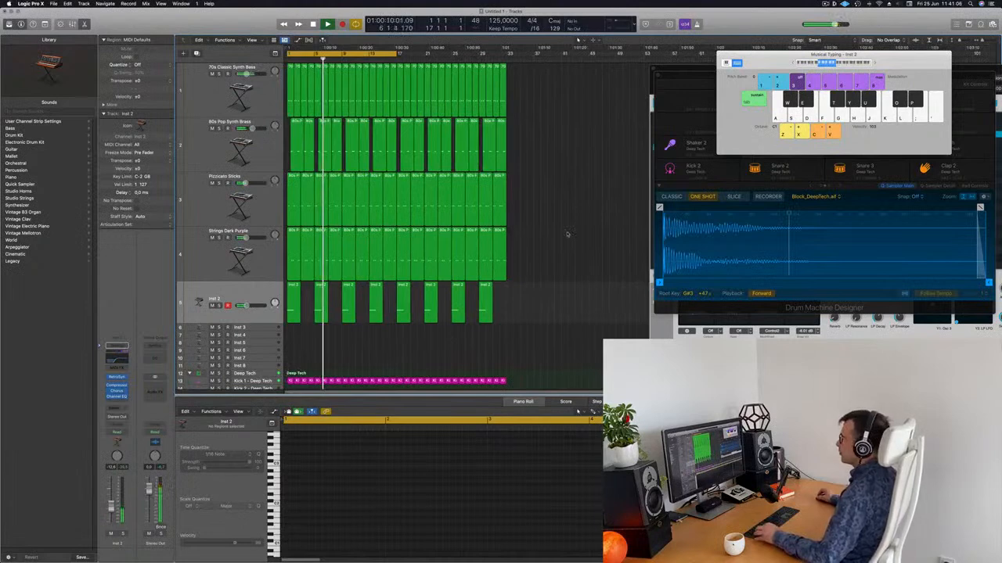
left_click(202, 99)
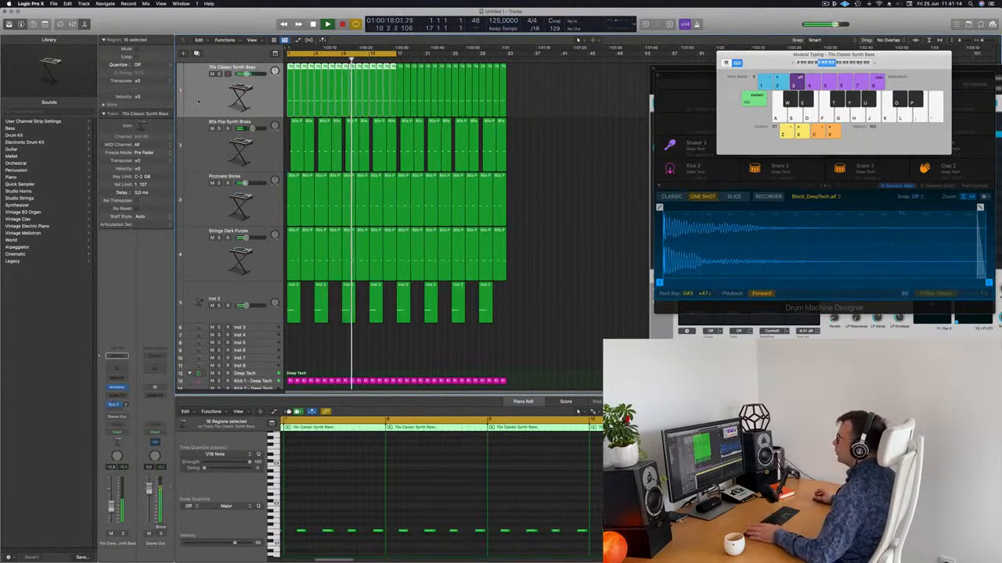
Create an empty copy of the 70s Classic Synth Bass track and move it to the top
key("Return")
left_click(196, 54)
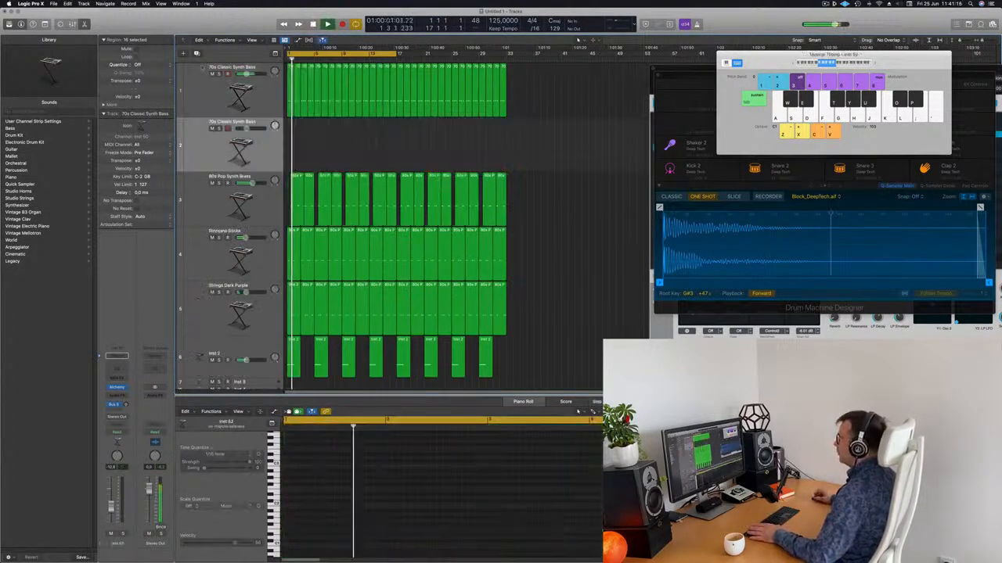
left_click(208, 78)
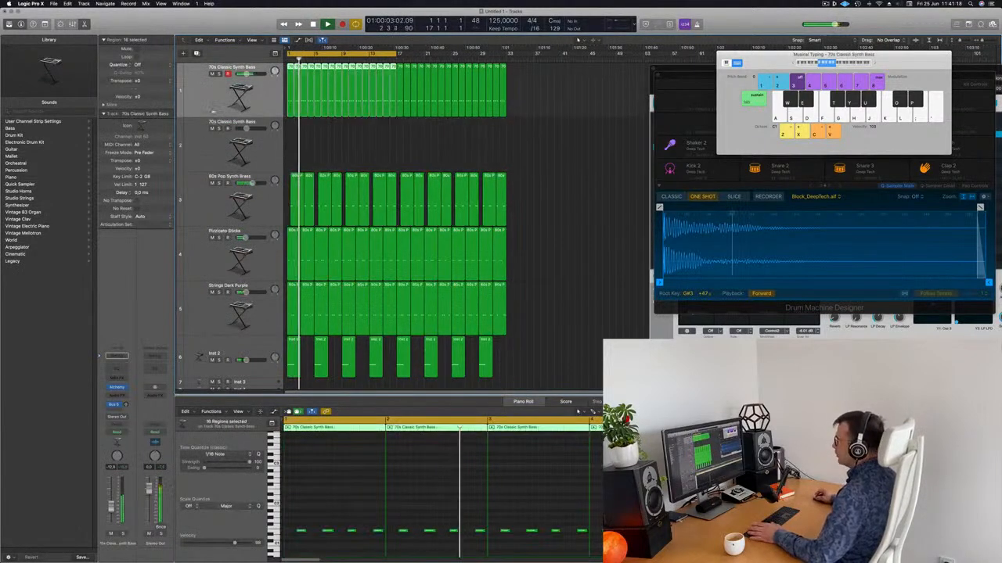
left_click(211, 123)
left_click_drag(209, 137, 224, 55)
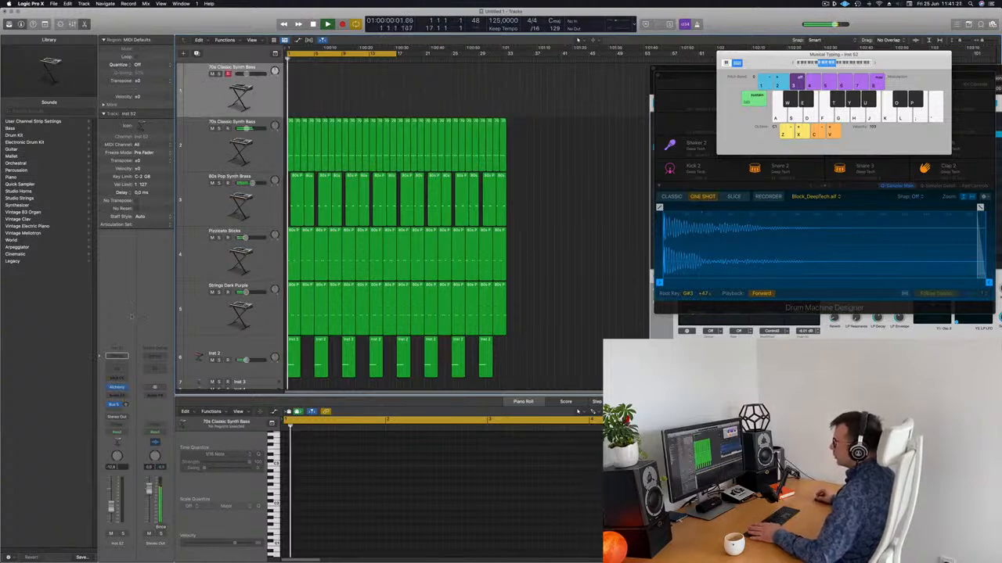
Open the new track's Alchemy on the Brass presets and extend the cycle to bar 33
left_click(116, 387)
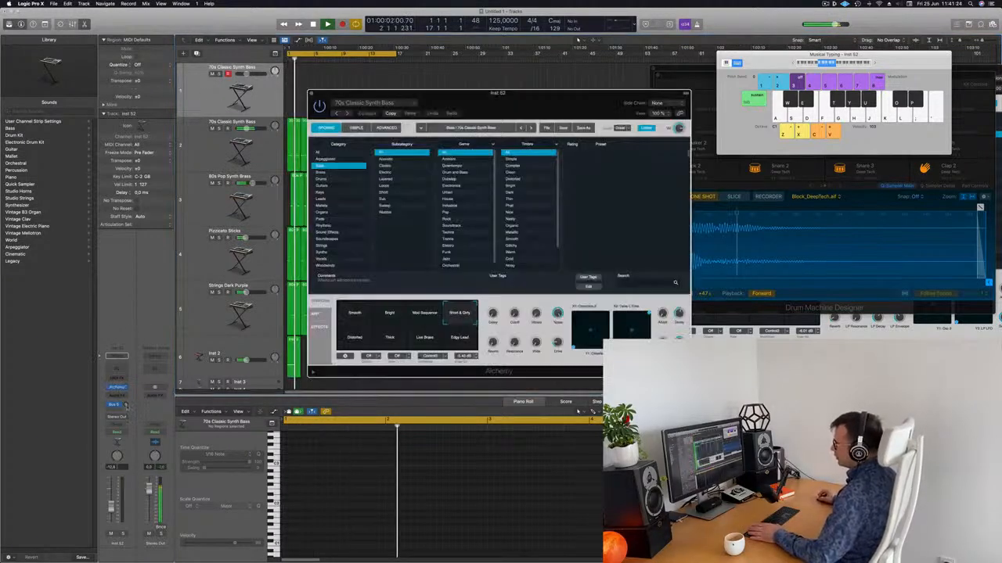
left_click_drag(427, 93, 502, 123)
left_click(385, 155)
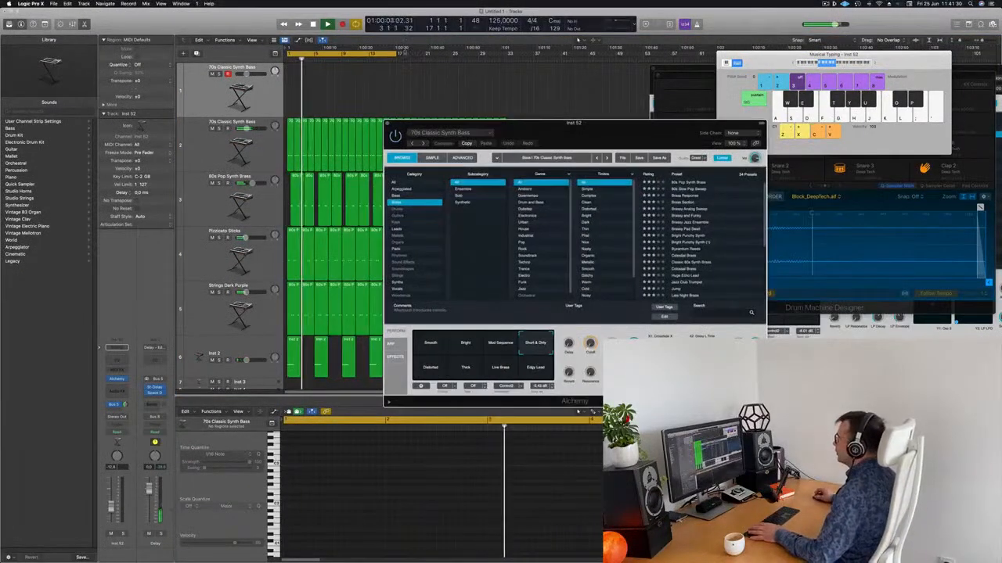
left_click_drag(441, 58, 504, 59)
left_click_drag(523, 123, 506, 173)
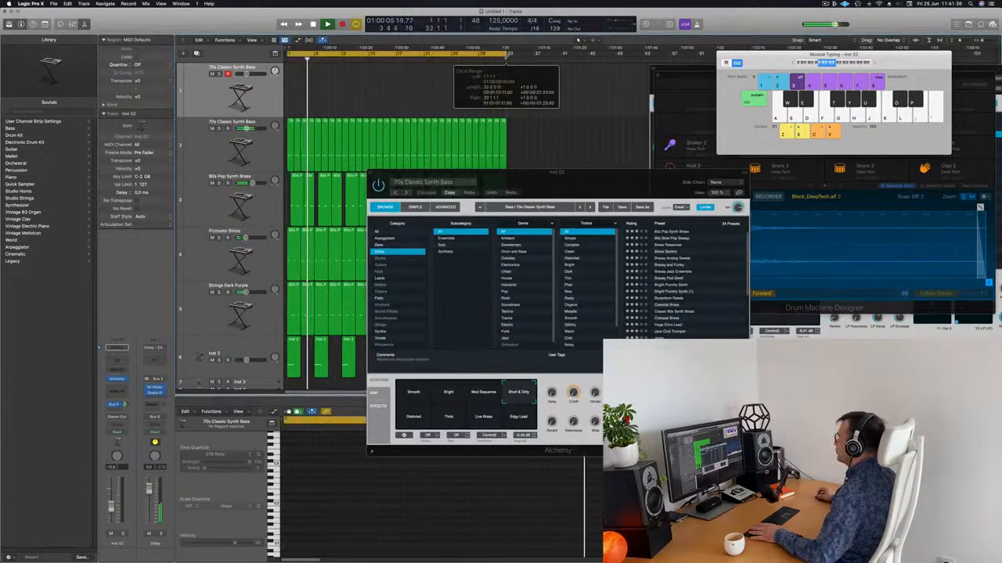
left_click(826, 3)
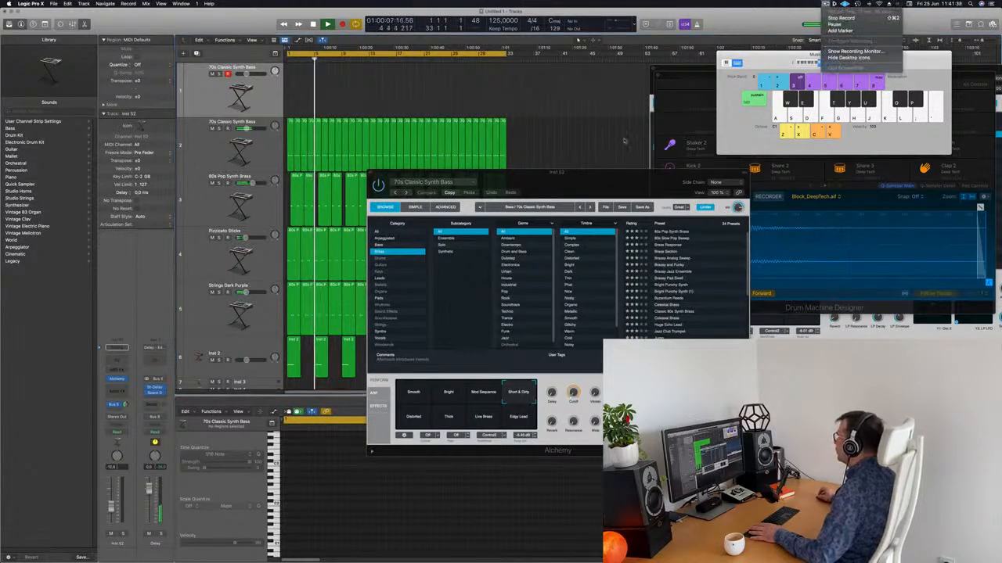
left_click_drag(583, 185, 580, 109)
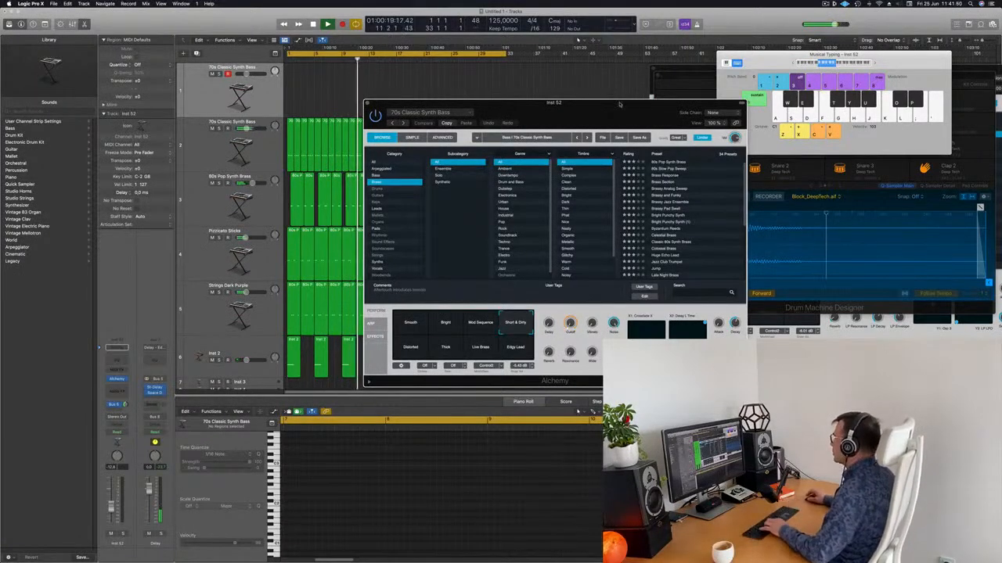
left_click_drag(579, 109, 563, 95)
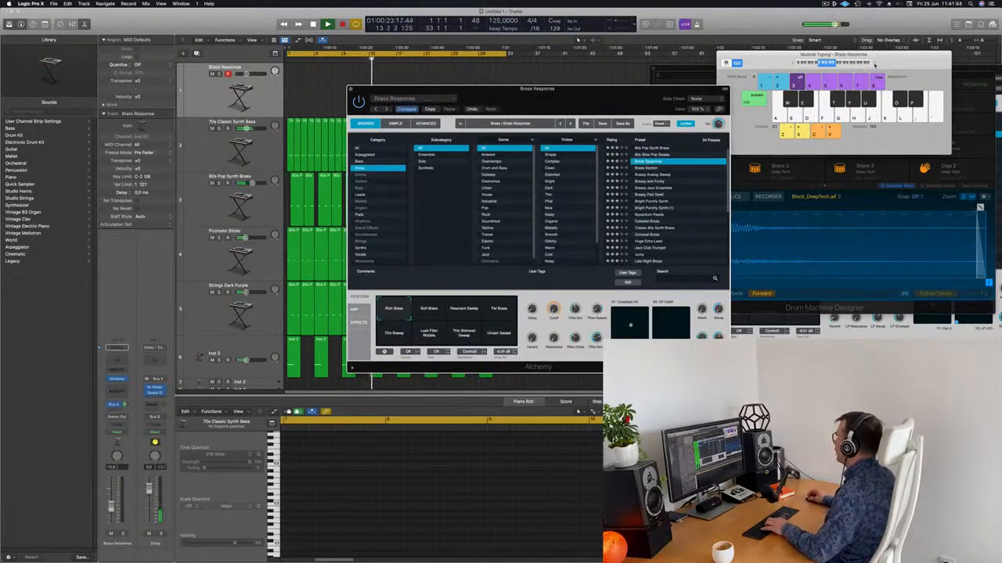
Audition the Alchemy preset via Musical Typing and lower the filter cutoff to 24 %
left_click(875, 66)
key("g")
key("h")
key("j")
key("k")
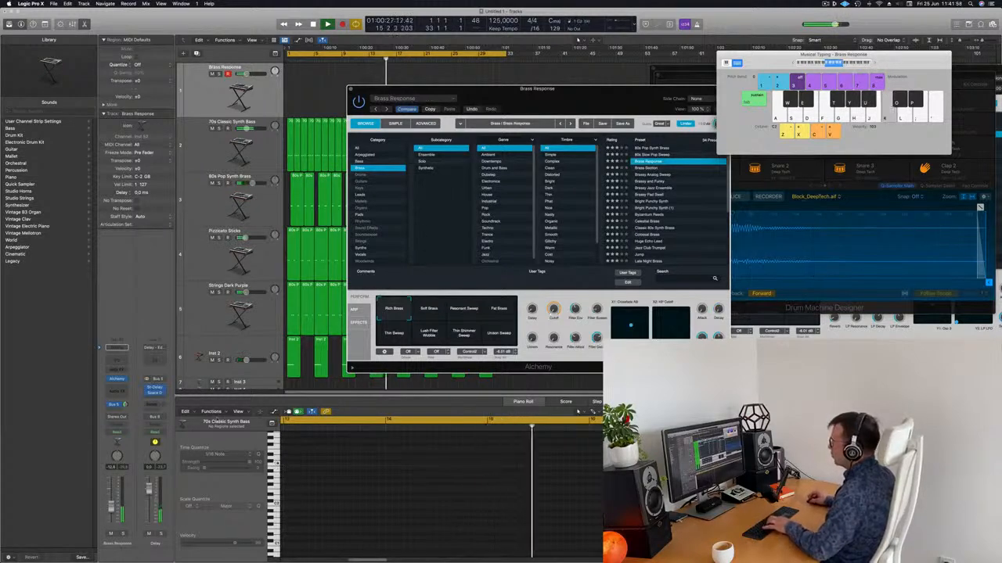
key("j")
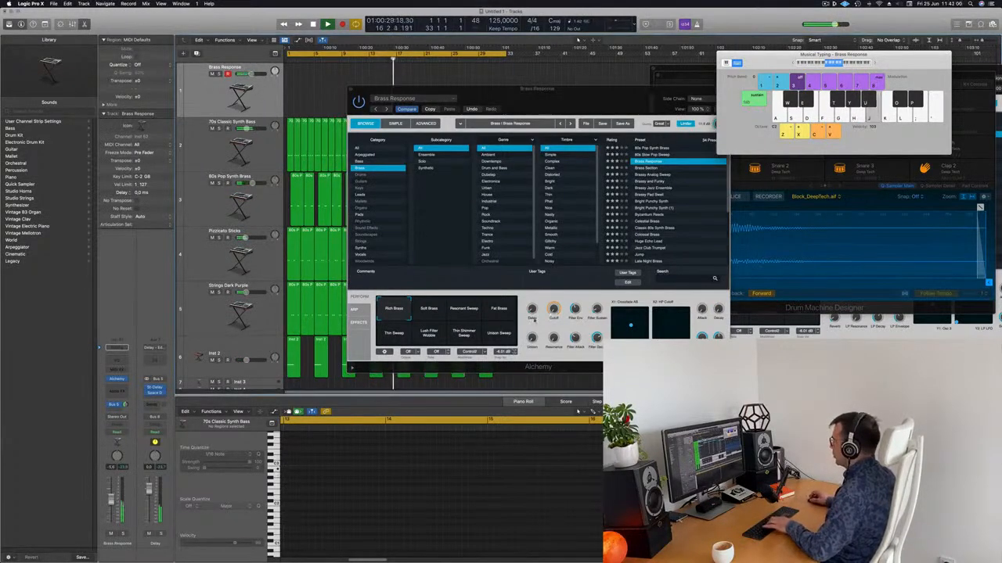
left_click_drag(554, 310, 556, 289)
key("h")
key("k")
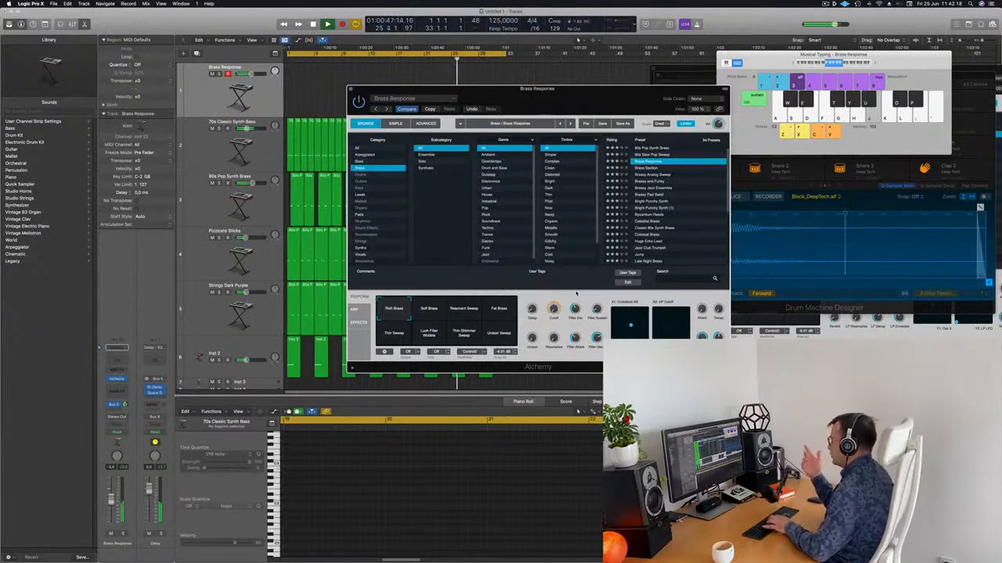
left_click_drag(575, 90, 598, 99)
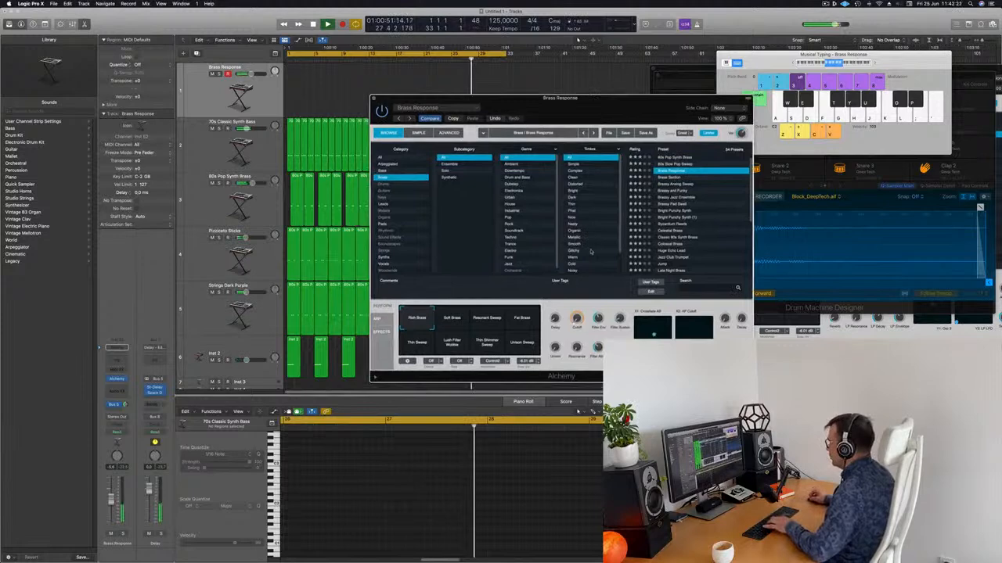
Switch Alchemy to the Soft Brass performance variation and play it via Musical Typing
left_click(453, 321)
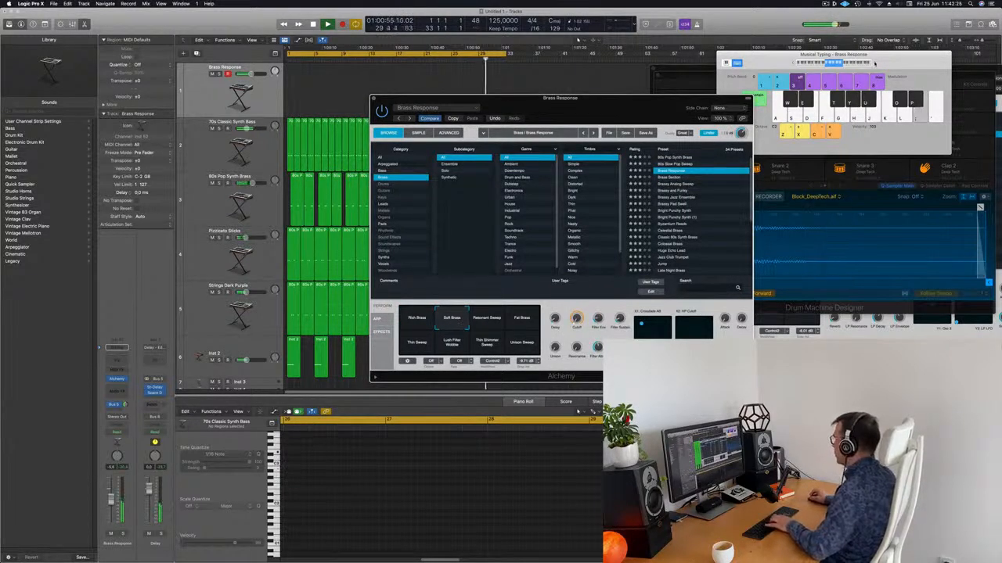
left_click(874, 64)
key("h")
key("f")
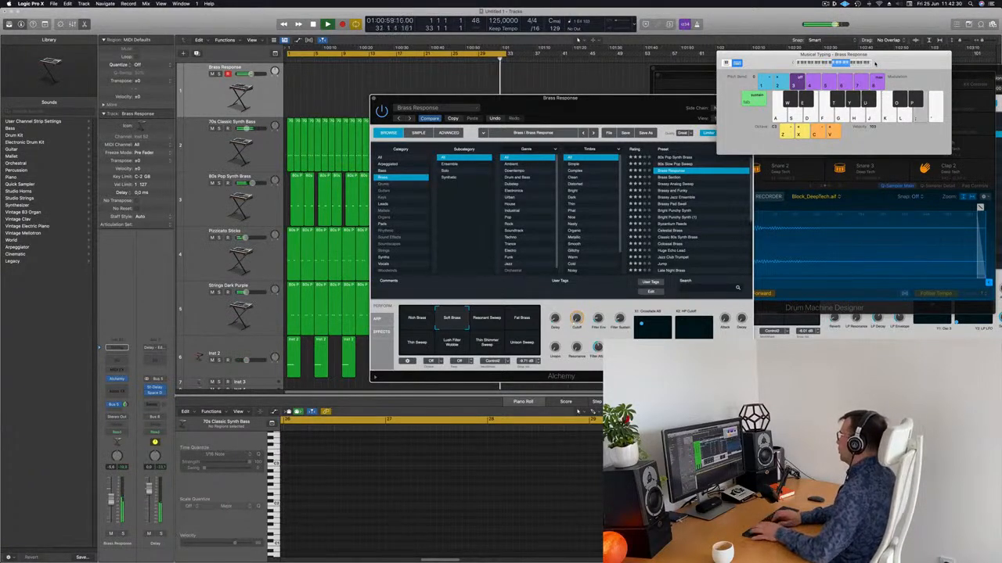
key("semicolon")
key("l")
key("apostrophe")
key("j")
key("apostrophe")
key("semicolon")
key("l")
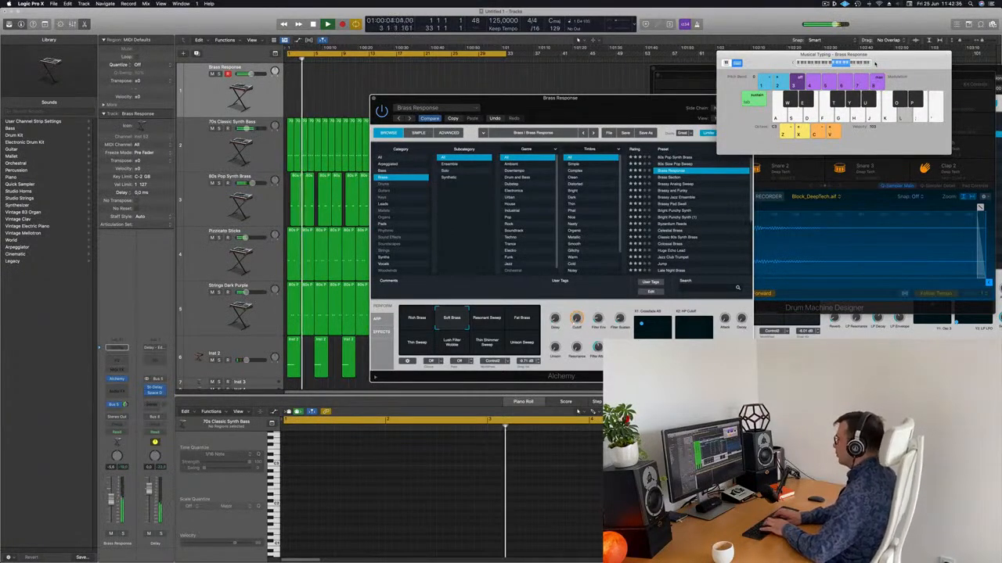
key("apostrophe")
key("apostrophe")
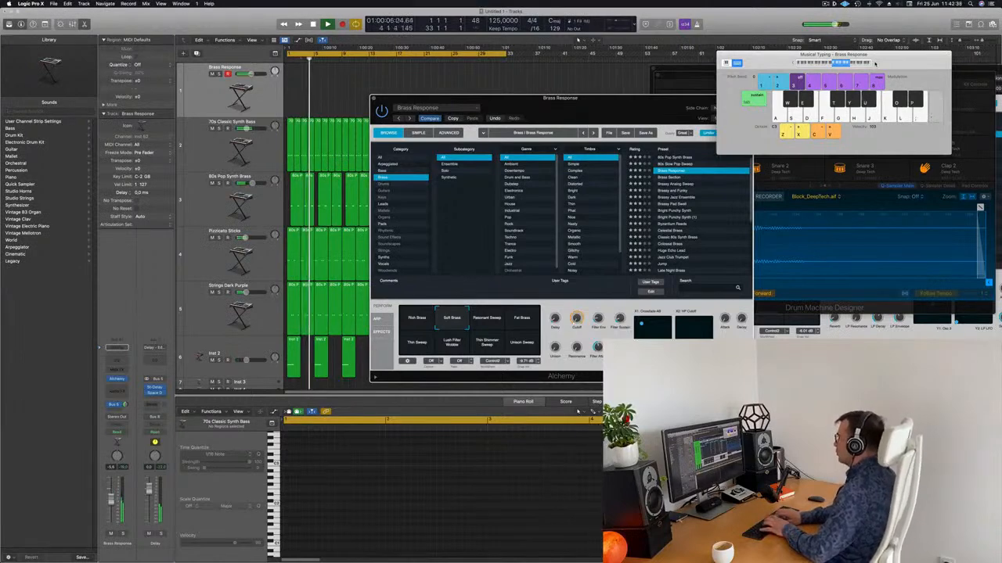
key("semicolon")
key("semicolon")
key("semicolon")
Try the Resonant Sweep, Fat Brass, Thin Sweep, Lush Filter Wobble, Thin Shimmer Sweep and Unison Sweep variations
key("semicolon")
key("l")
key("apostrophe")
key("semicolon")
key("apostrophe")
key("semicolon")
key("semicolon")
key("l")
key("l")
left_click(499, 323)
key("l")
left_click(524, 324)
key("semicolon")
left_click(423, 346)
key("semicolon")
key("h")
left_click(452, 346)
key("j")
left_click(486, 346)
key("h")
left_click(521, 345)
key("k")
Audition Brass Section and Brassy and Funky, then settle on the Brassy Pad Swell preset
left_click(669, 177)
key("h")
key("j")
key("h")
key("j")
key("k")
left_click(673, 190)
key("h")
key("g")
key("f")
key("d")
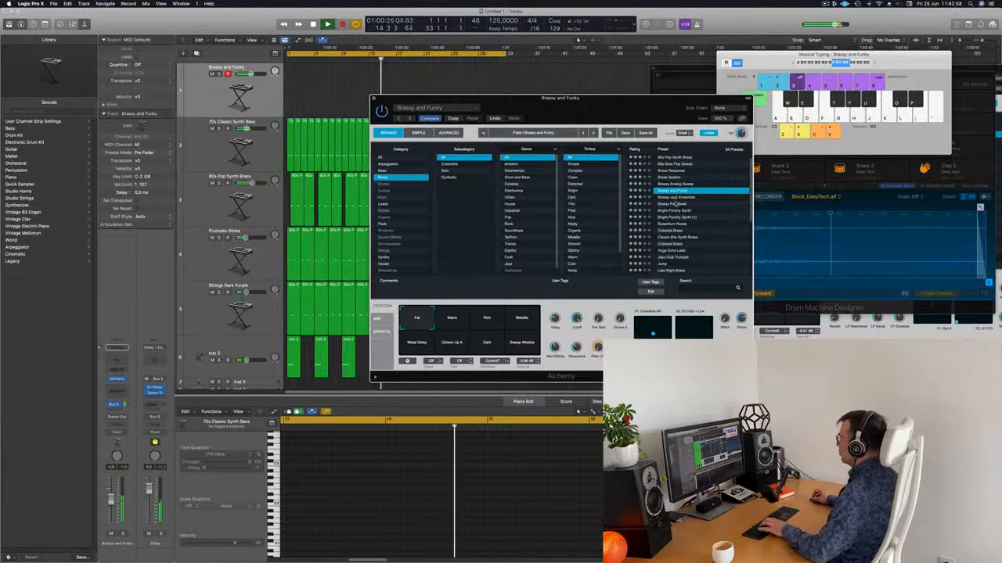
left_click(676, 204)
key("f")
key("g")
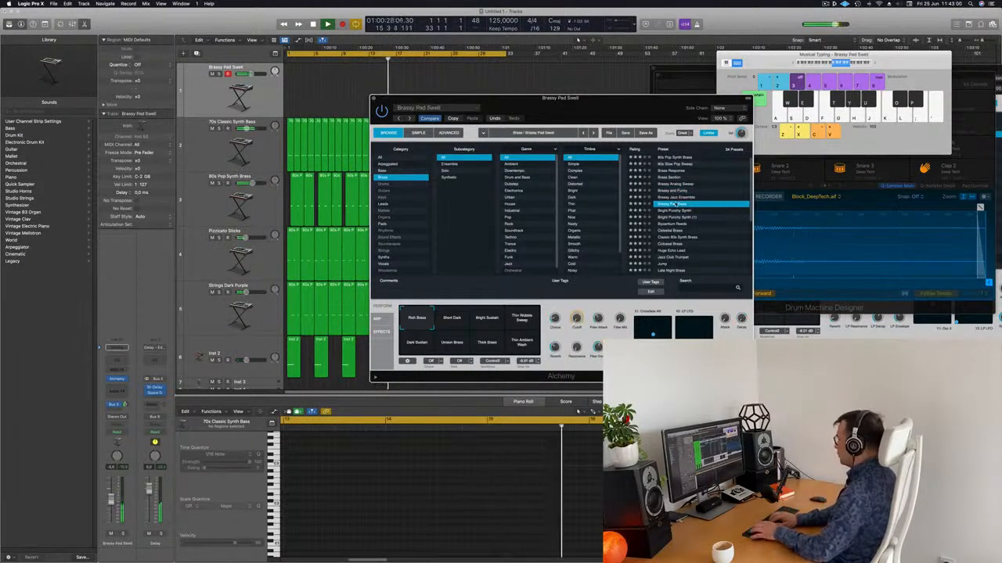
key("k")
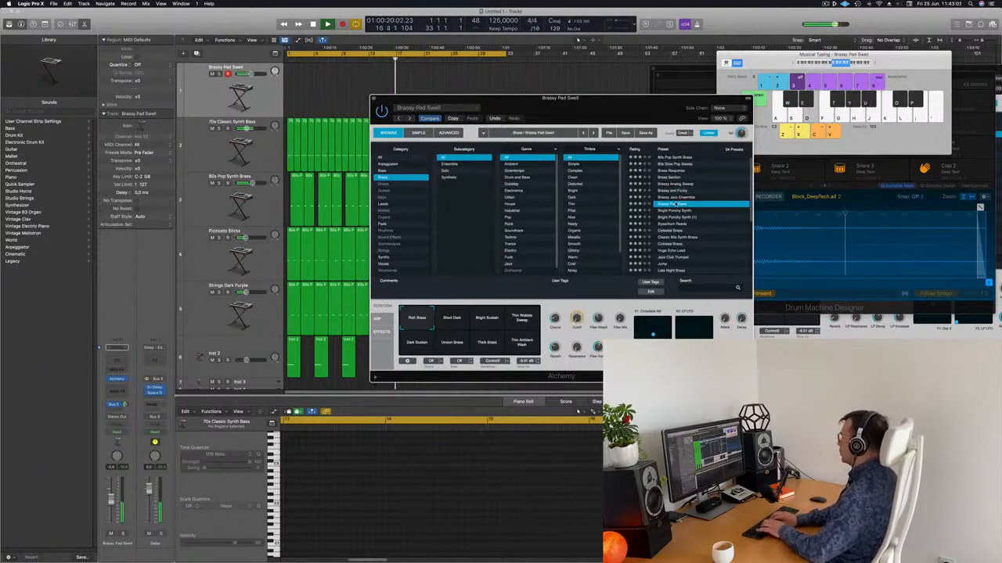
key("k")
key("g")
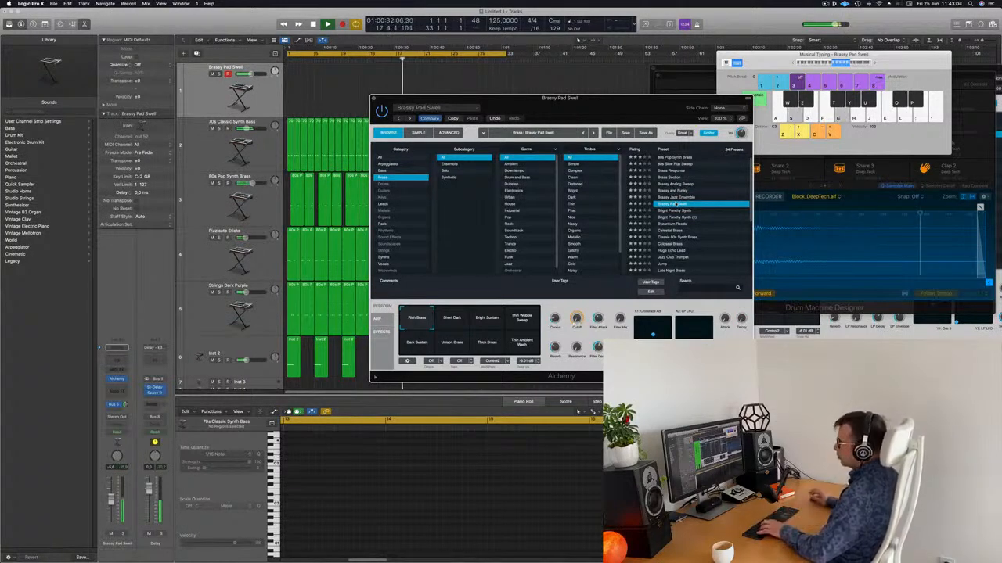
key("f")
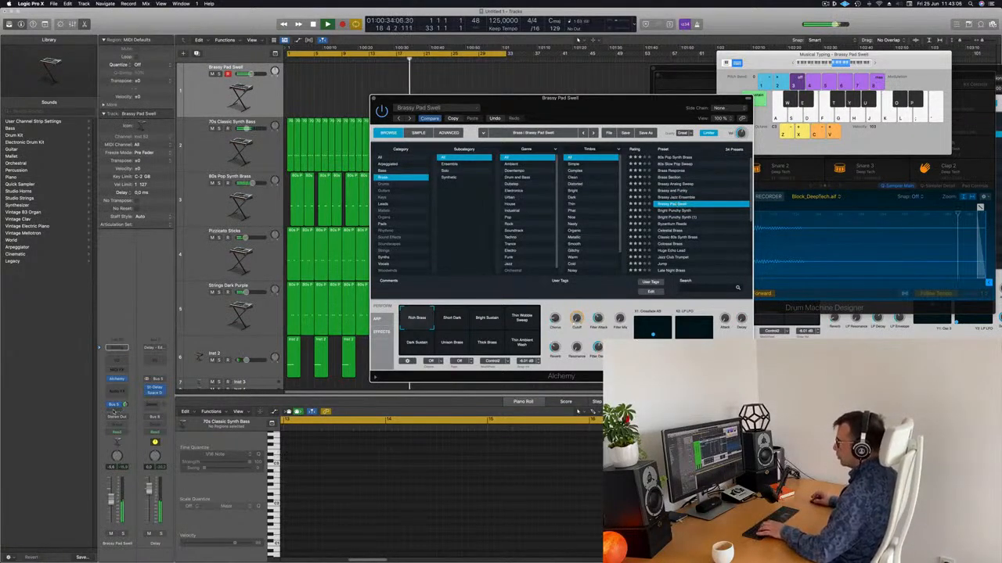
left_click(115, 405)
Send the pad track to Bus 7 and insert a SilverVerb reverb on the Aux 8 return
mouse_move(126, 419)
left_click(198, 368)
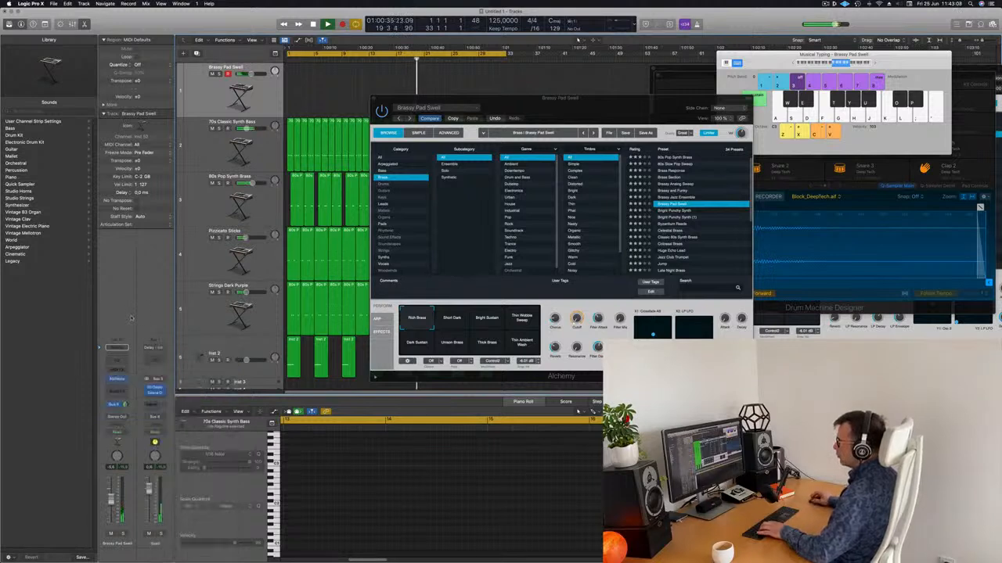
left_click(160, 391)
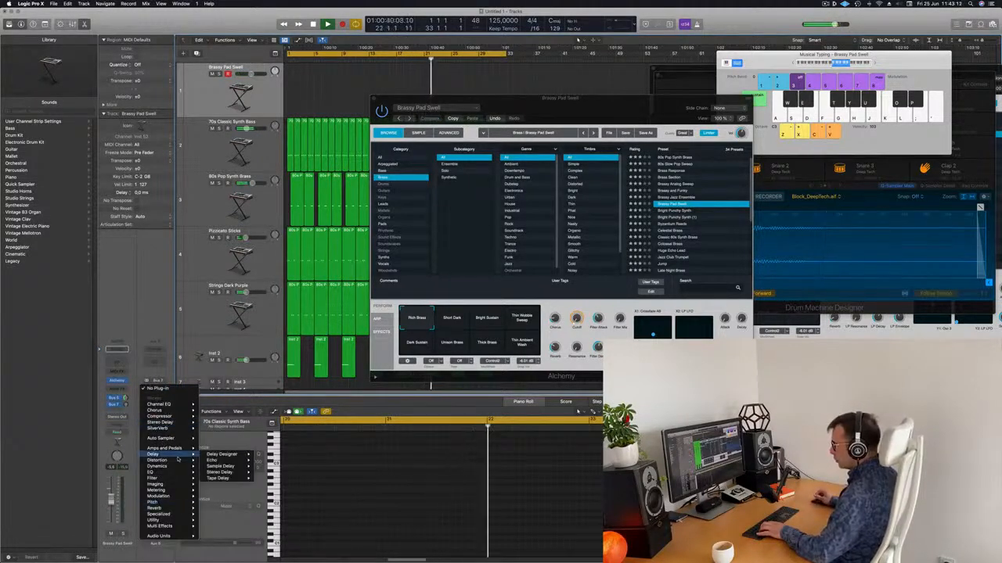
mouse_move(172, 418)
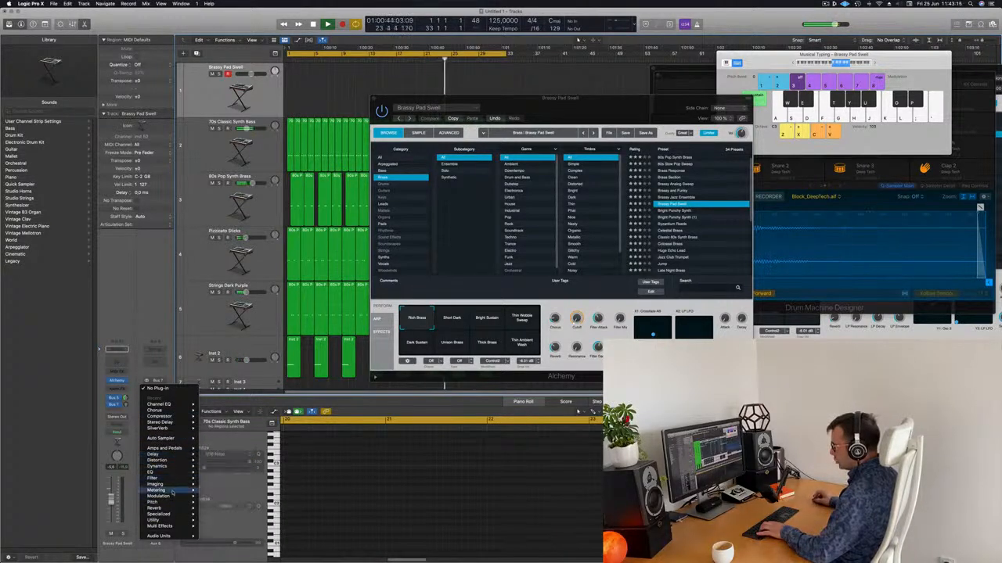
mouse_move(171, 509)
mouse_move(220, 520)
left_click(270, 521)
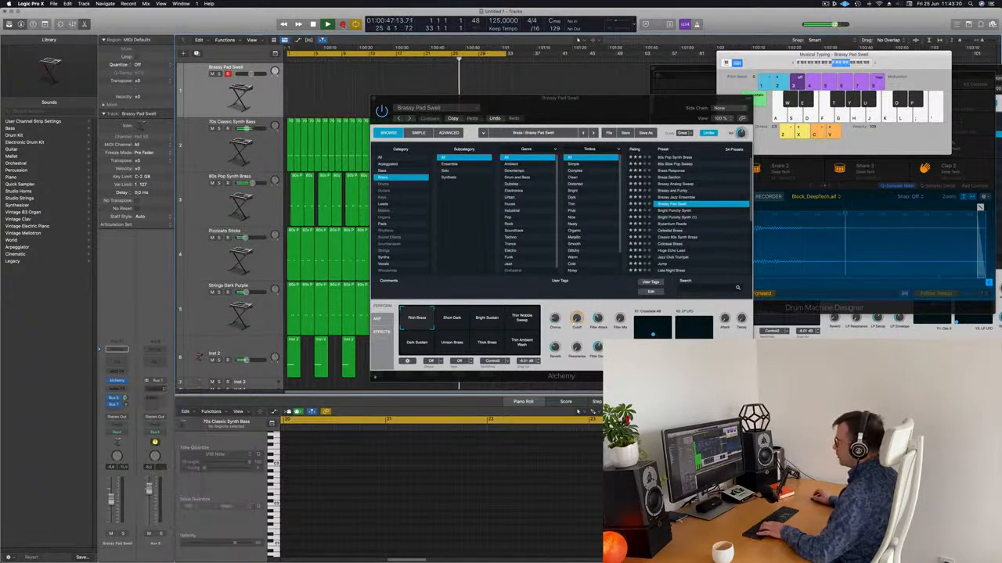
key("s")
key("f")
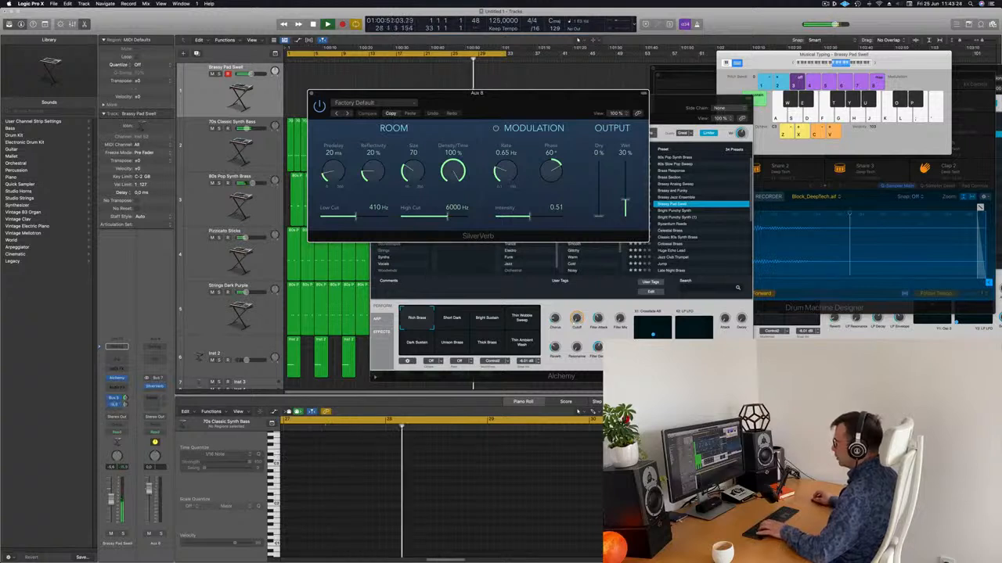
Load SilverVerb's grandiose preset, close its window, and move the Alchemy window aside
left_click(368, 102)
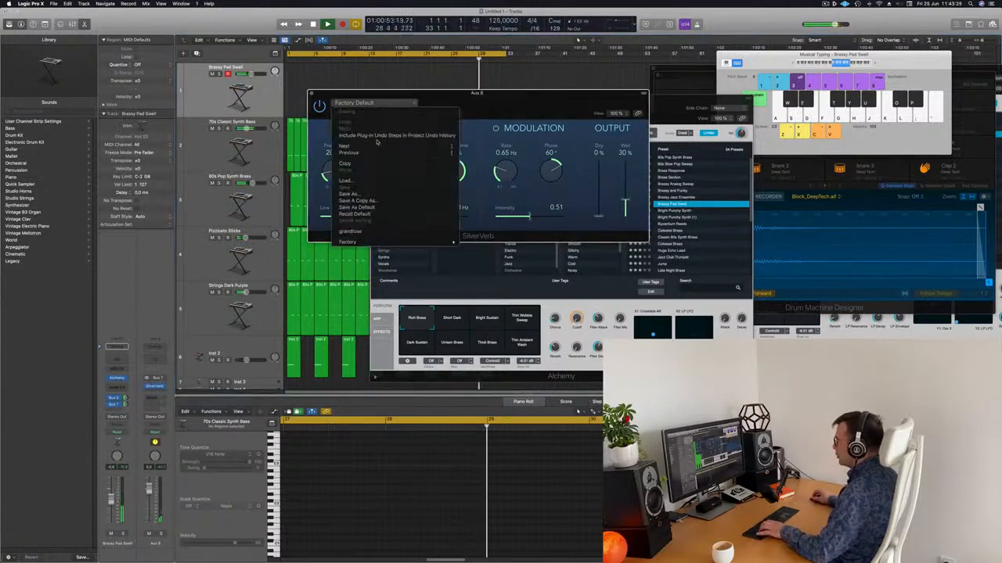
left_click(361, 233)
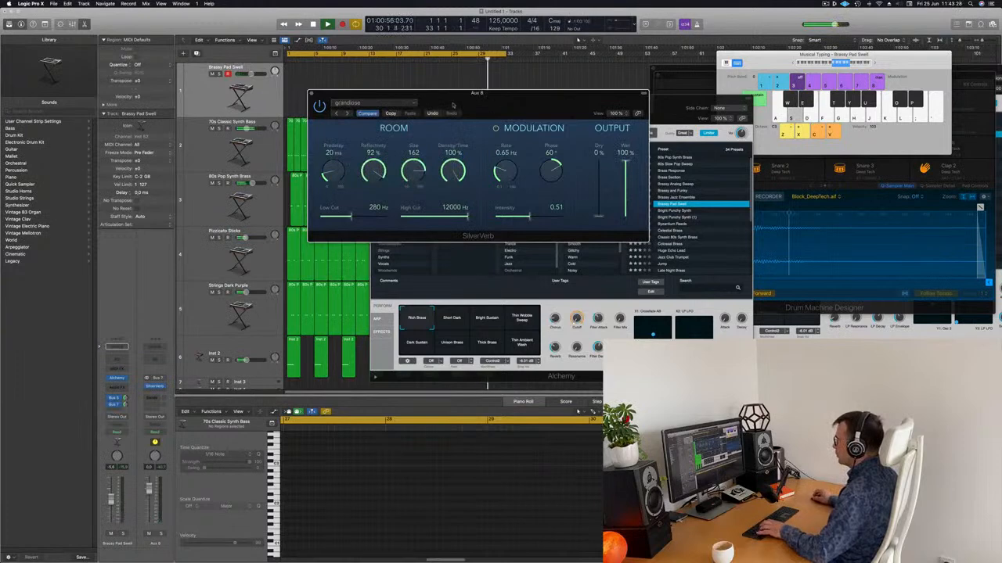
left_click(312, 95)
left_click_drag(601, 105, 813, 139)
Rehearse the pad melody on the Musical Typing keys
key("k")
key("h")
key("k")
key("l")
key("k")
key("j")
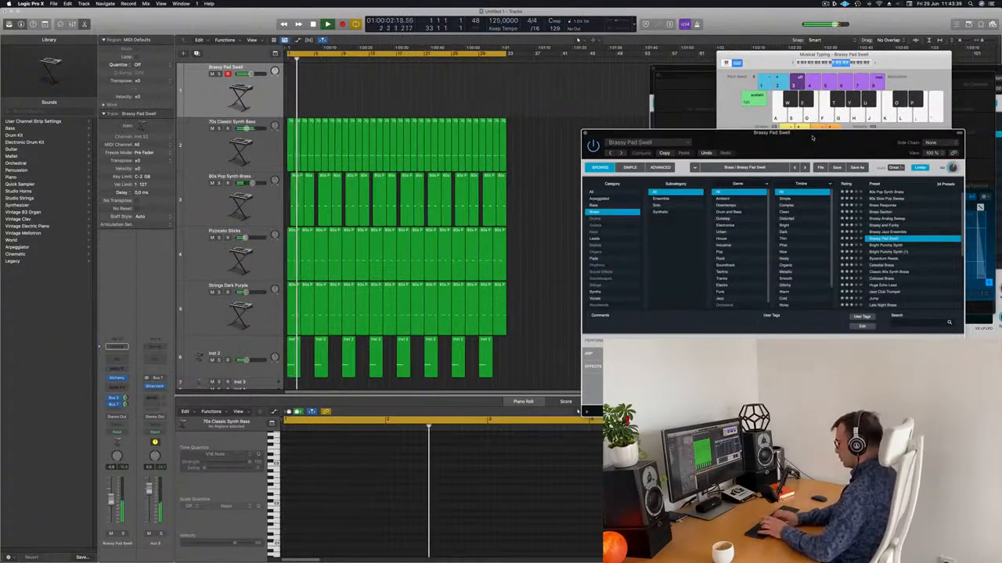
Record the pad melody with descending note runs onto the Brassy Pad Swell track, then stop
key("r")
key("d")
key("l")
key("k")
key("j")
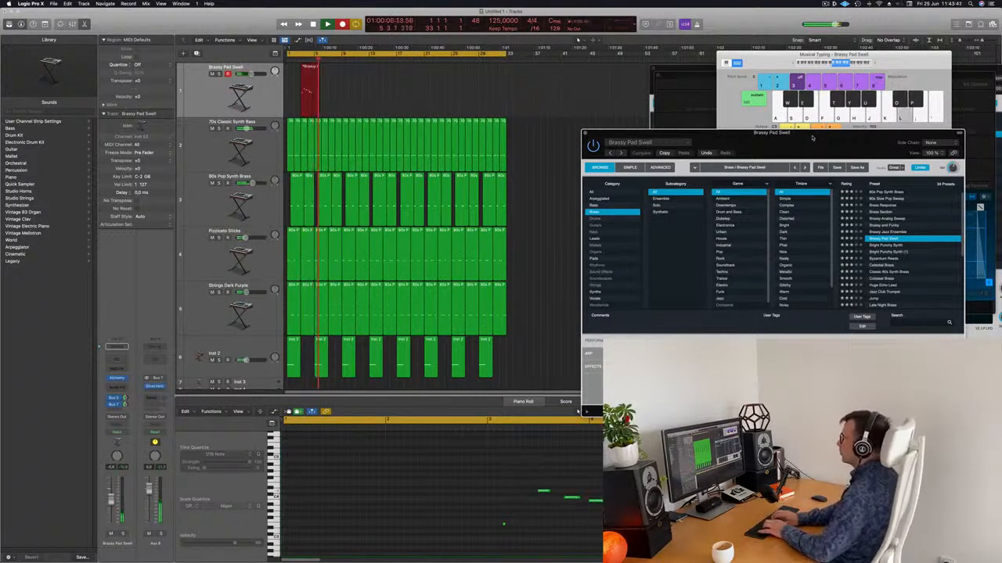
key("d")
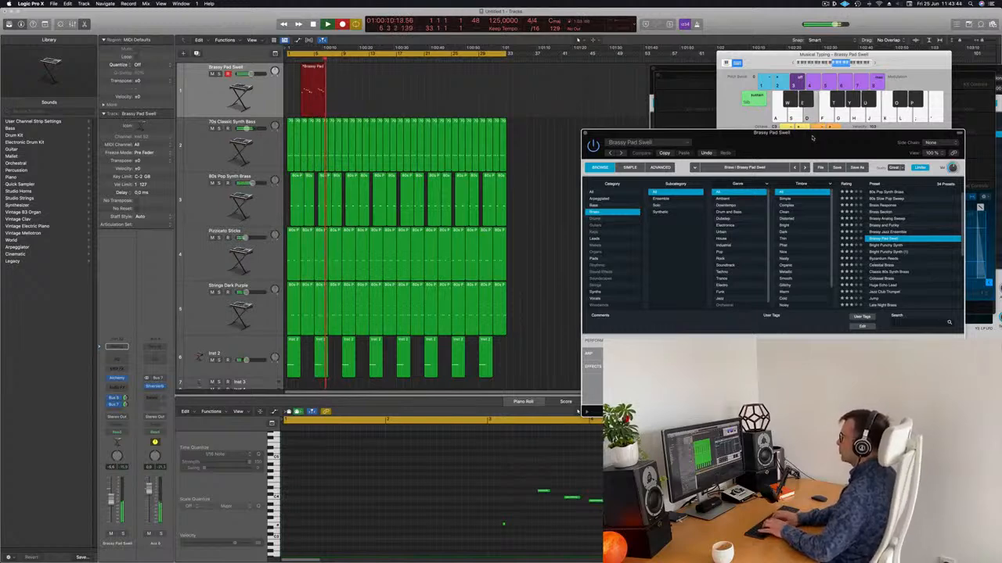
key("l")
key("k")
key("j")
key("g")
key("d")
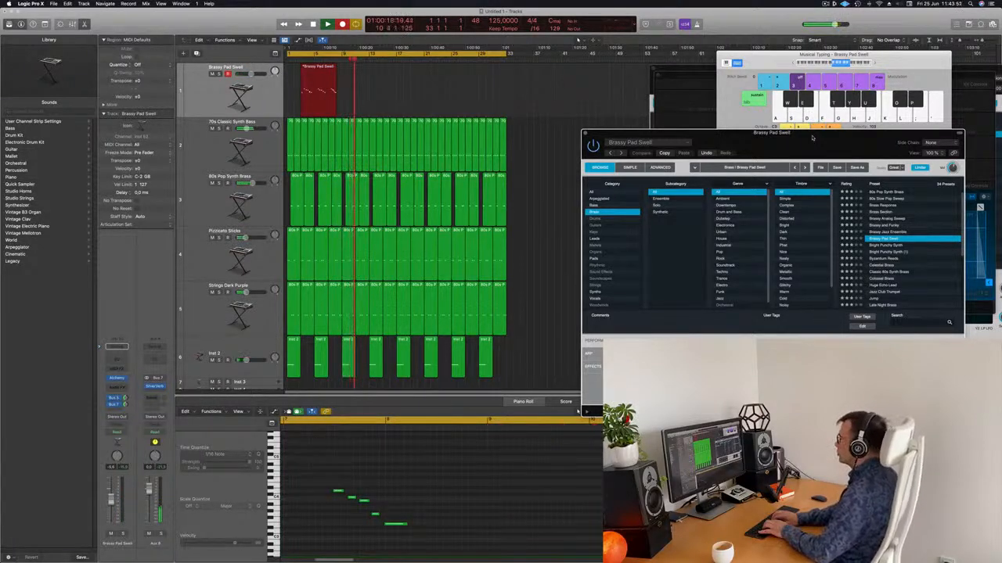
key("k")
key("j")
key("d")
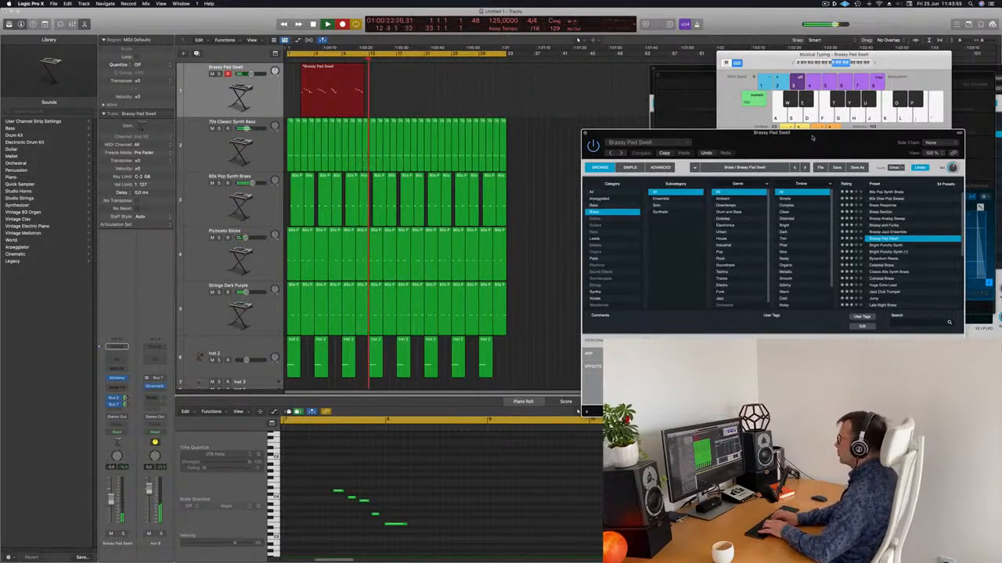
key("k")
key("j")
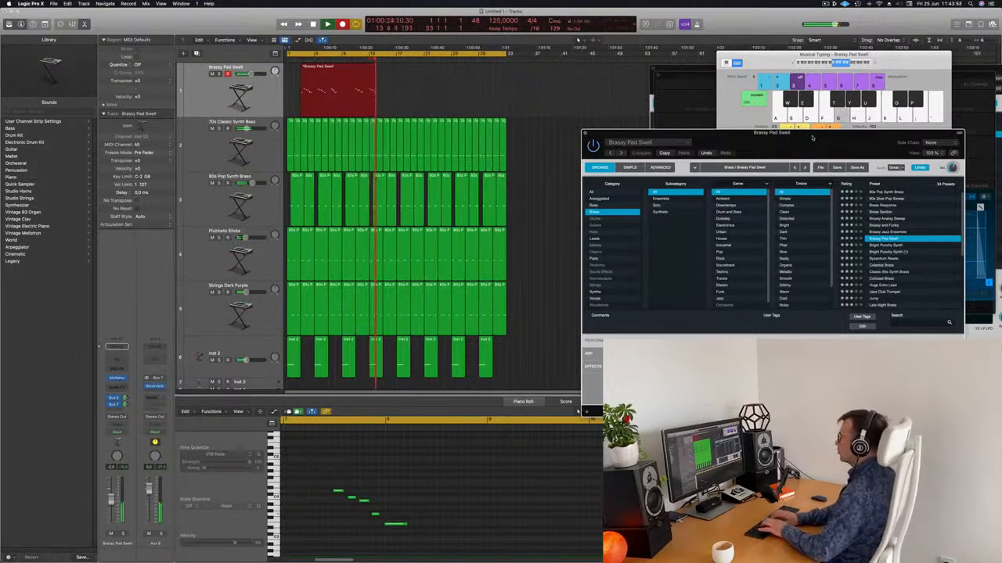
key("l")
key("k")
key("j")
key("g")
key("d")
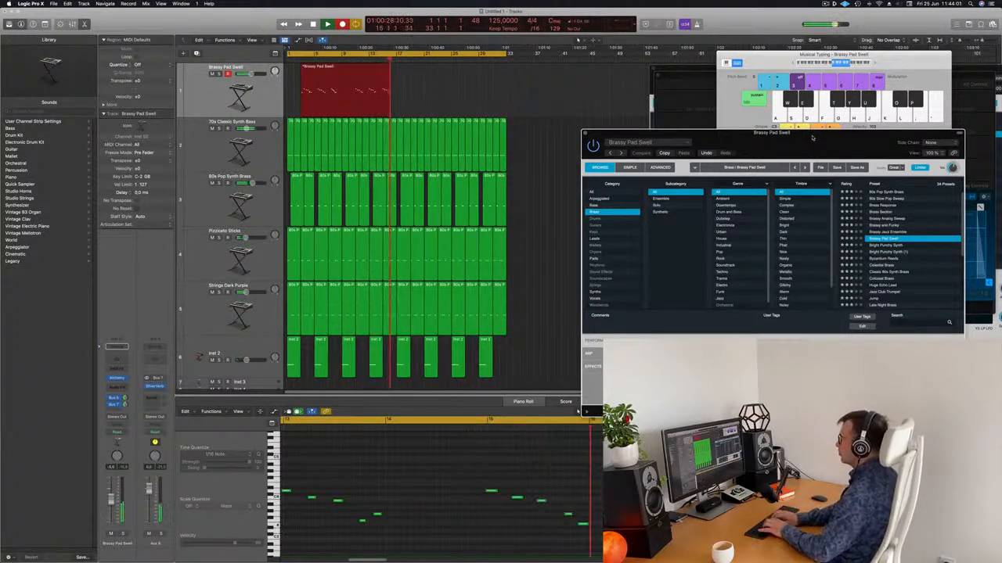
key("space")
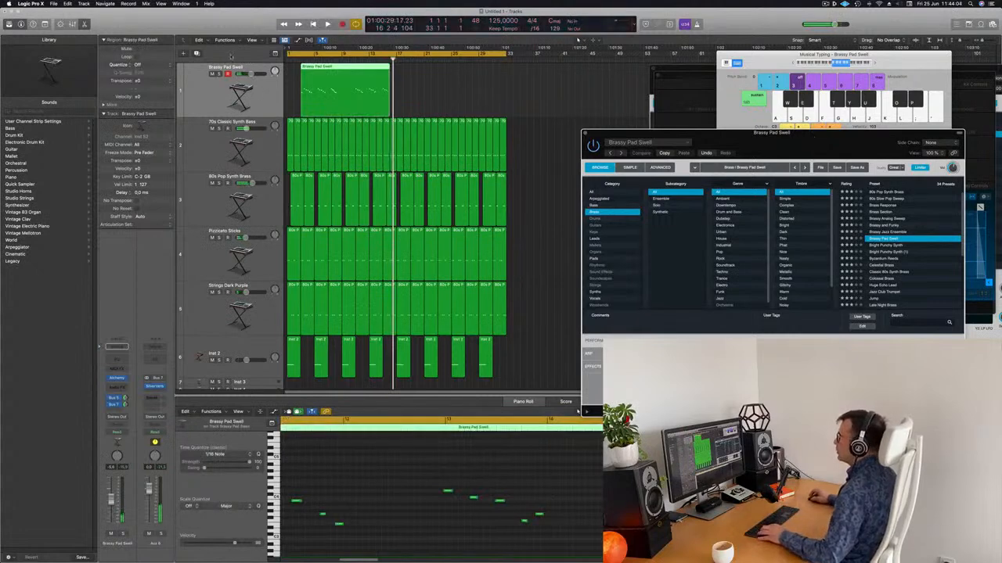
Split the recorded pad region, delete the unwanted part, and move the short region to the project start
double_click(382, 68, "super")
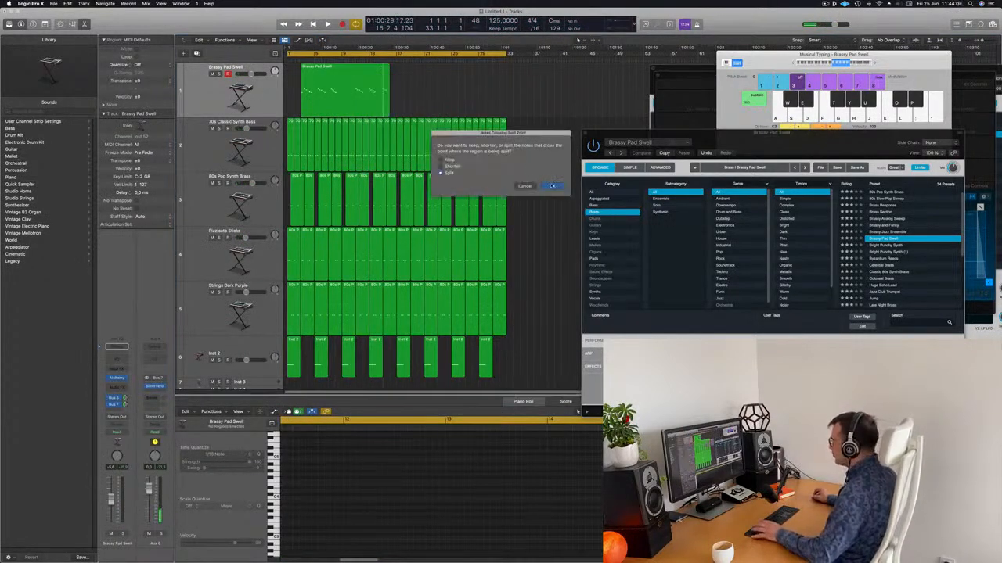
left_click(552, 186)
key("BackSpace")
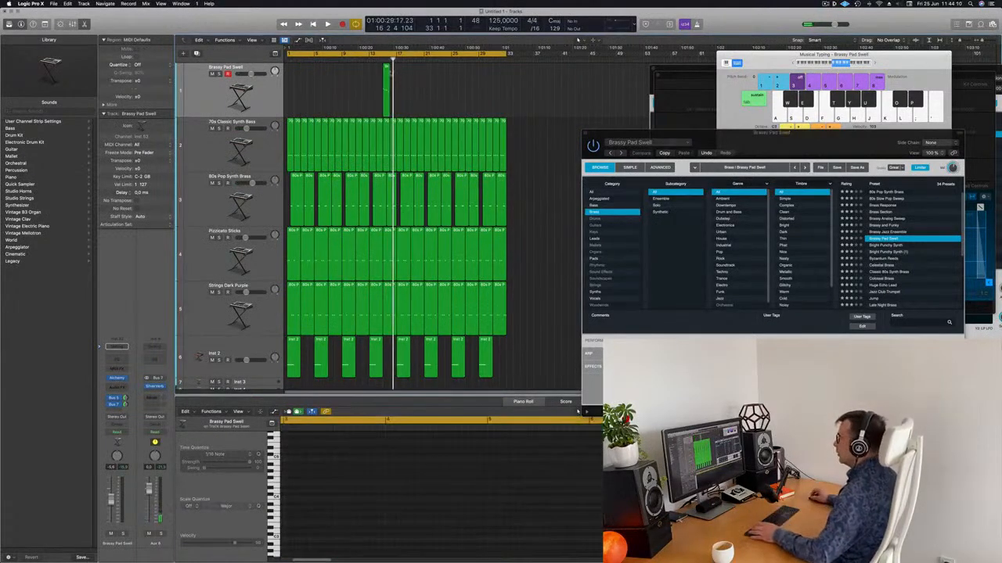
left_click_drag(386, 86, 290, 86)
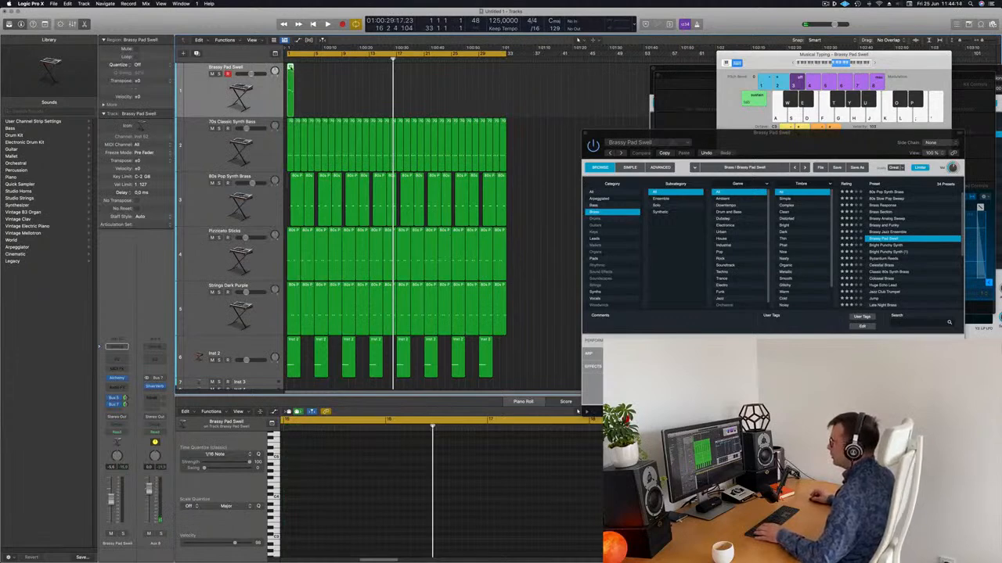
Show the pad notes in the Piano Roll and audition from bar 1, marking the track's opening area
key("e")
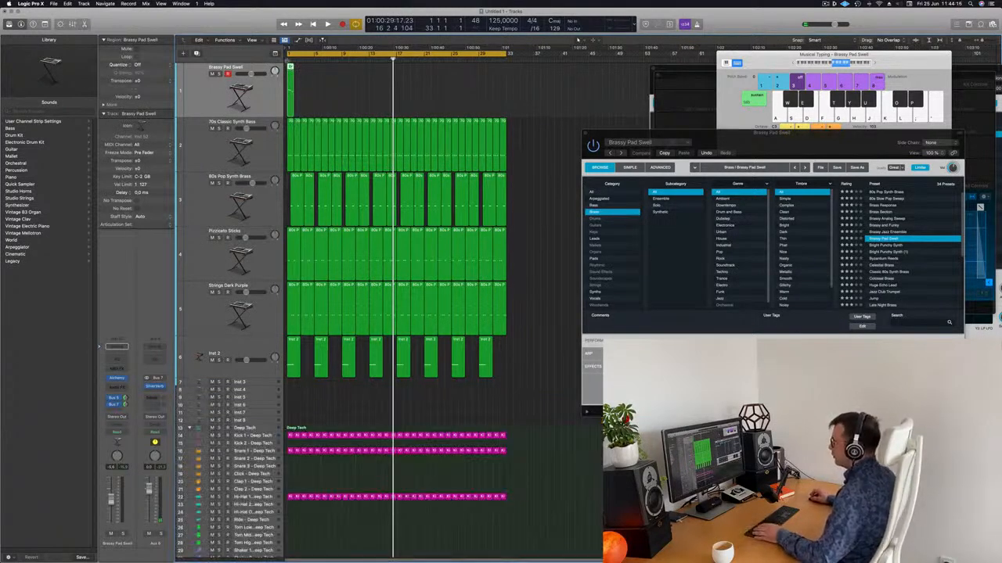
key("e")
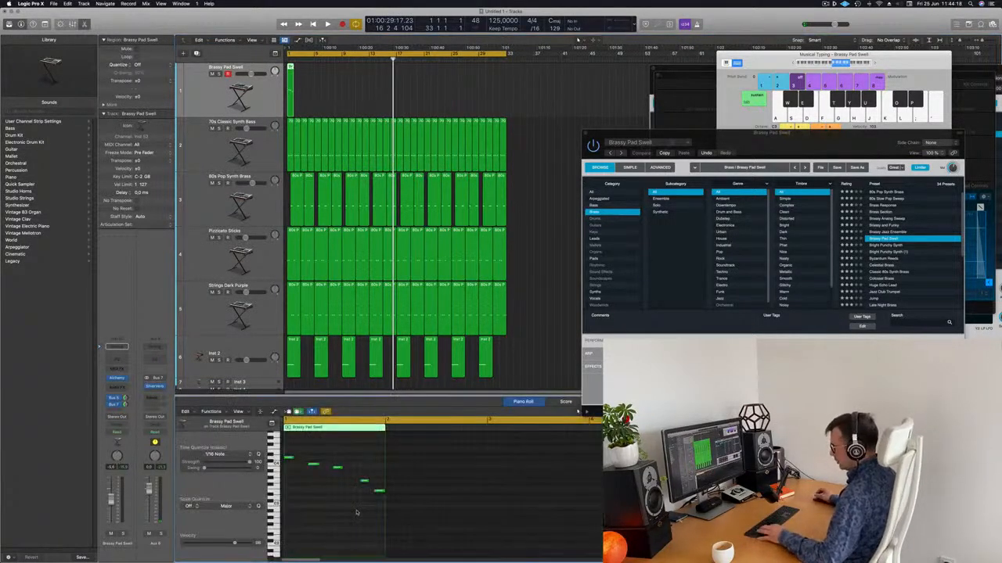
key("Return")
key("space")
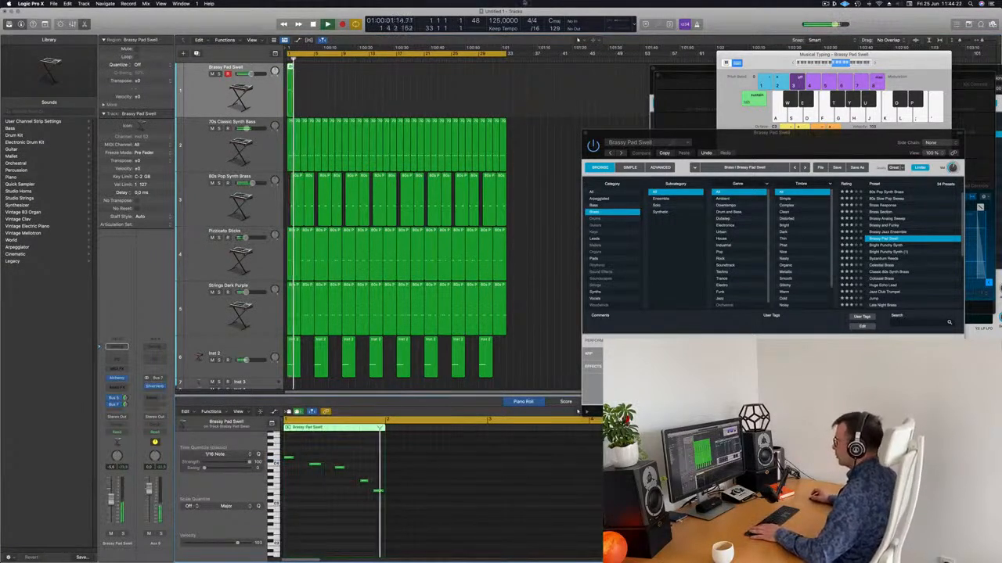
key("Return")
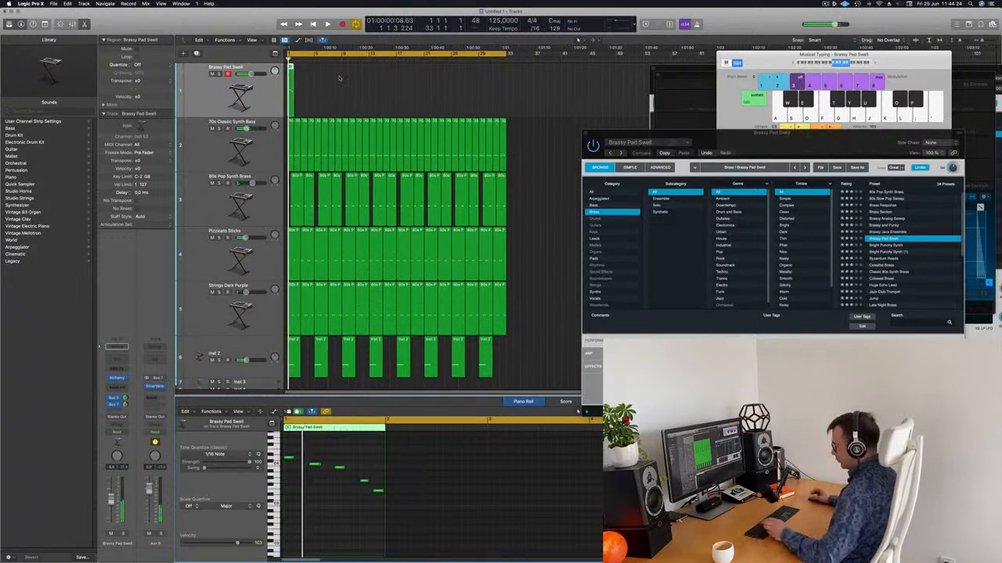
left_click_drag(338, 76, 284, 97)
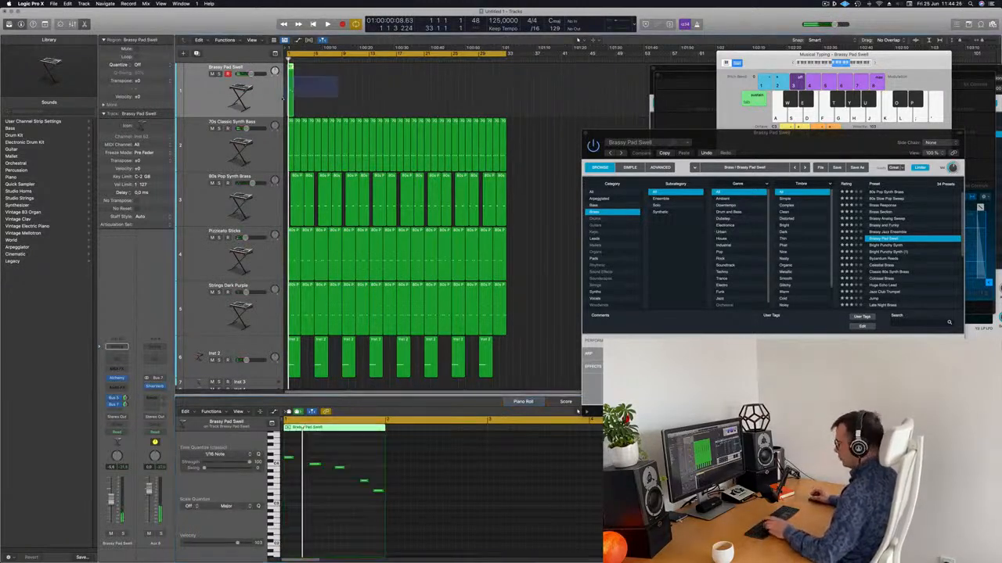
key("Return")
key("space")
Delete the extra pad regions and move the second pad region to bar 3
left_click(360, 99)
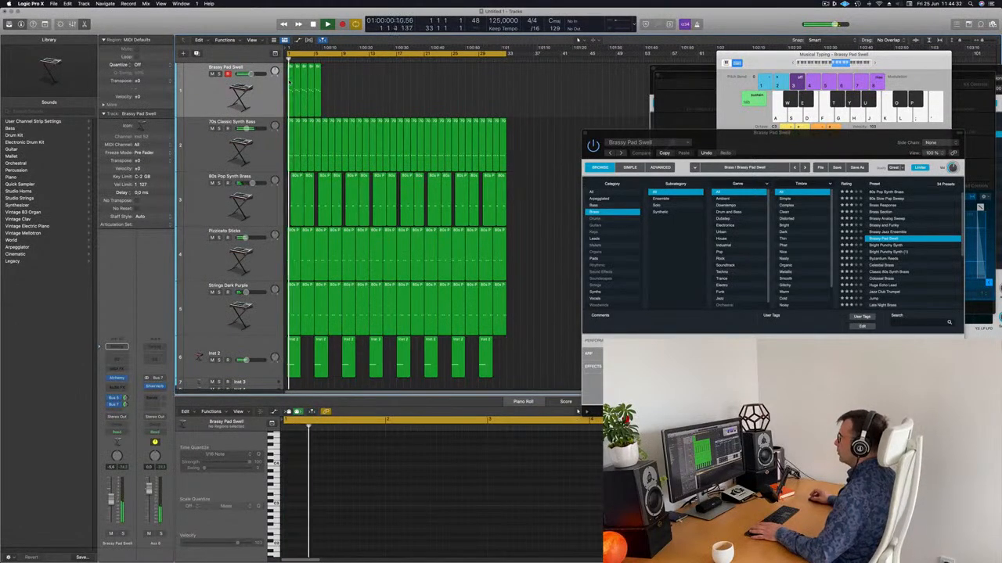
left_click(294, 79)
left_click_drag(363, 79, 313, 104)
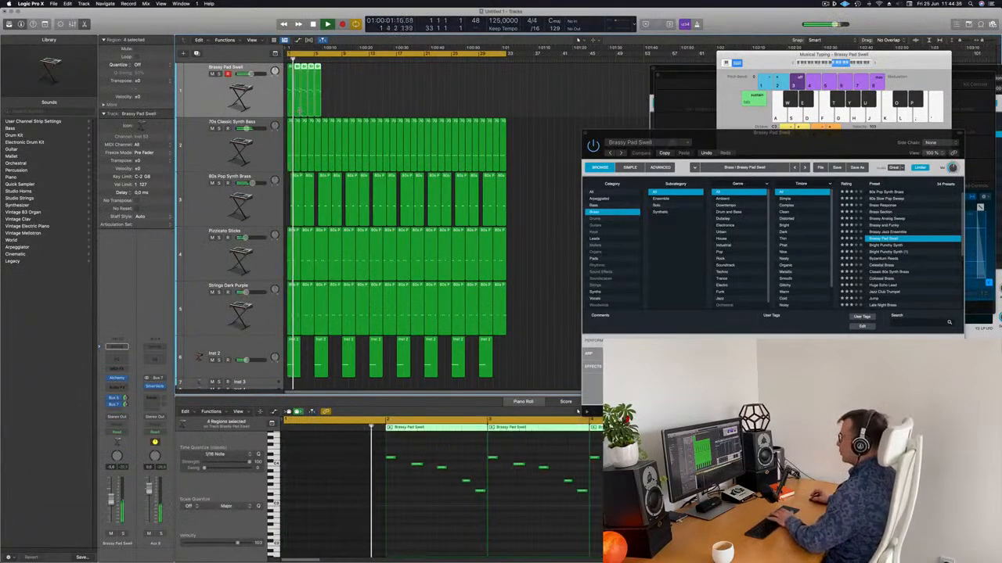
key("Delete")
key("space")
key("space")
left_click(290, 82)
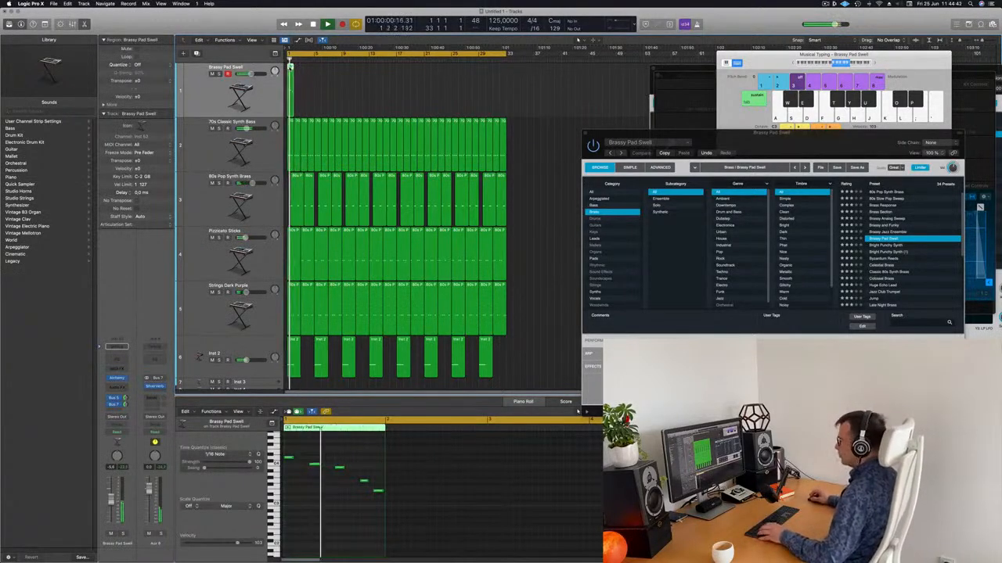
left_click_drag(299, 85, 305, 85)
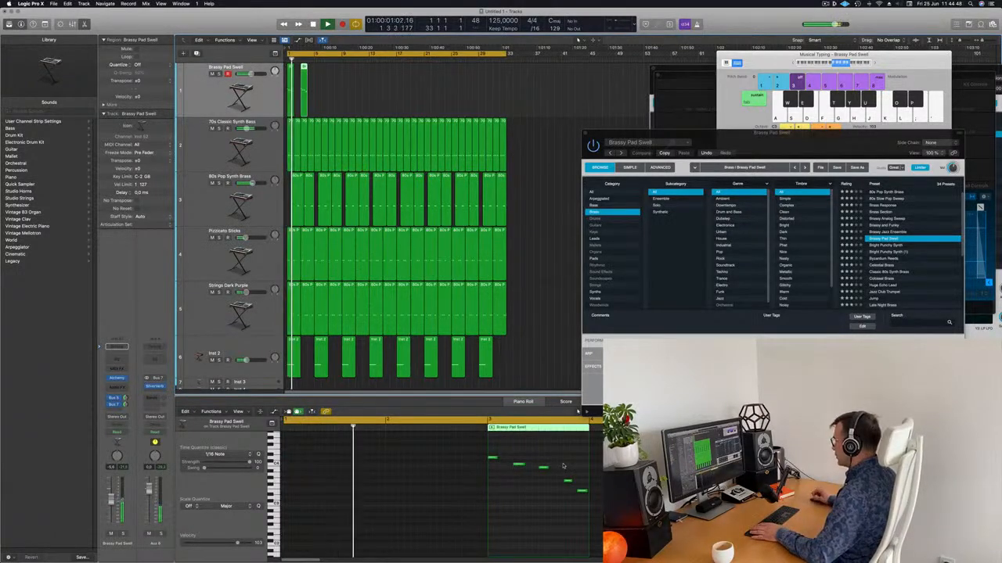
Lower the pitch of one note in the pad pattern and audition it from bar 1
left_click(519, 466)
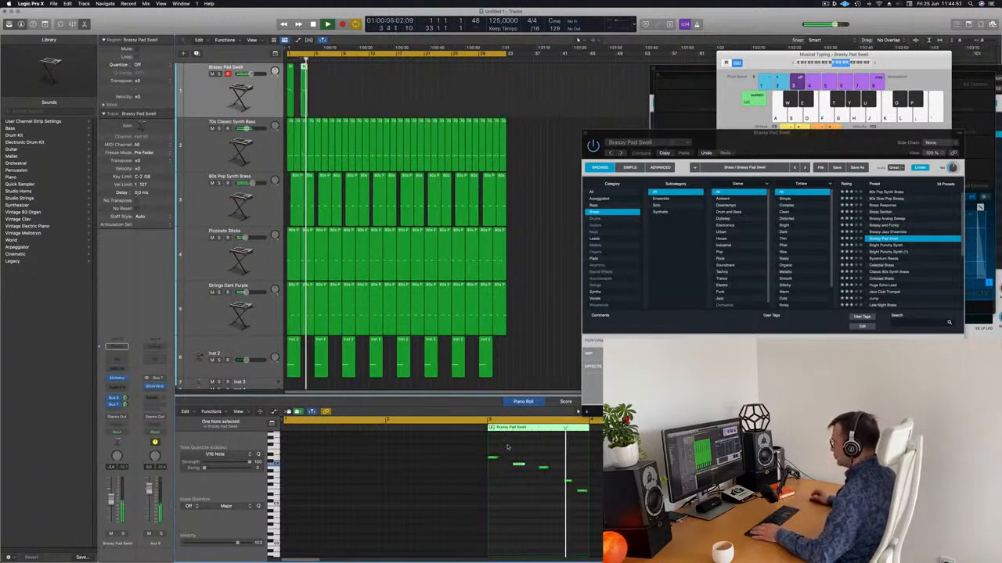
key("space")
left_click_drag(491, 460, 518, 455)
key("space")
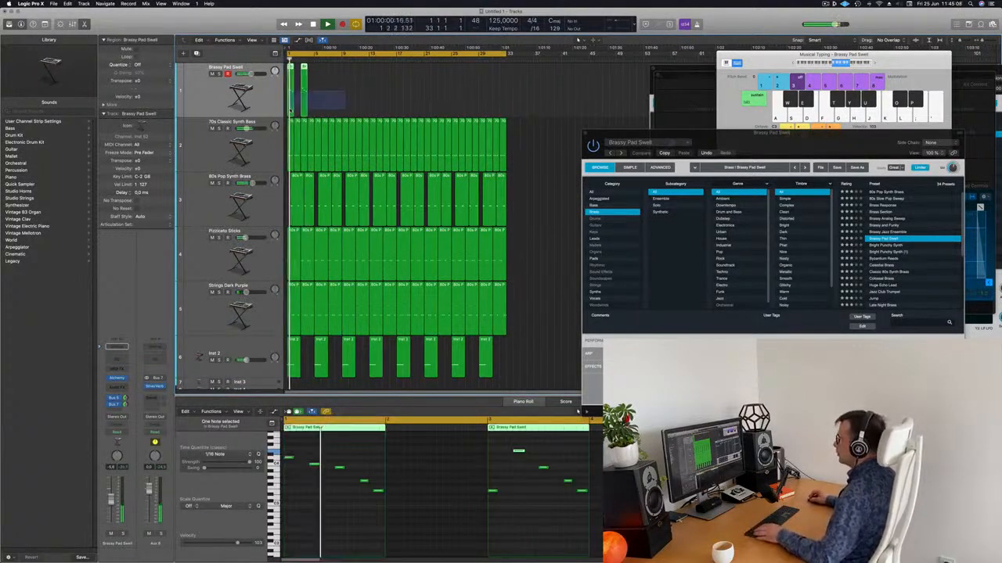
key("space")
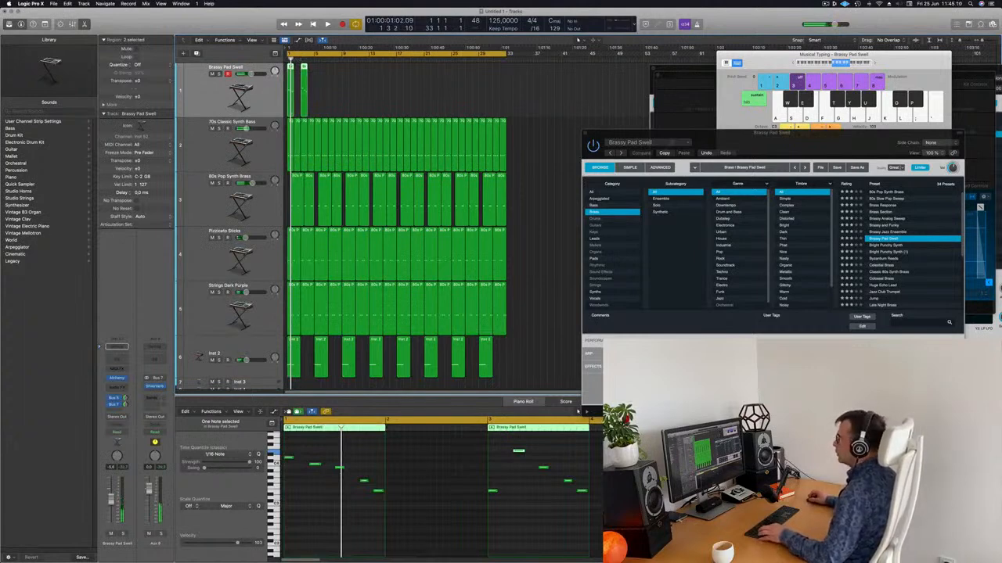
Copy the two pad regions four bars later and repeat them along the song with Cmd-R
left_click_drag(290, 67, 375, 98)
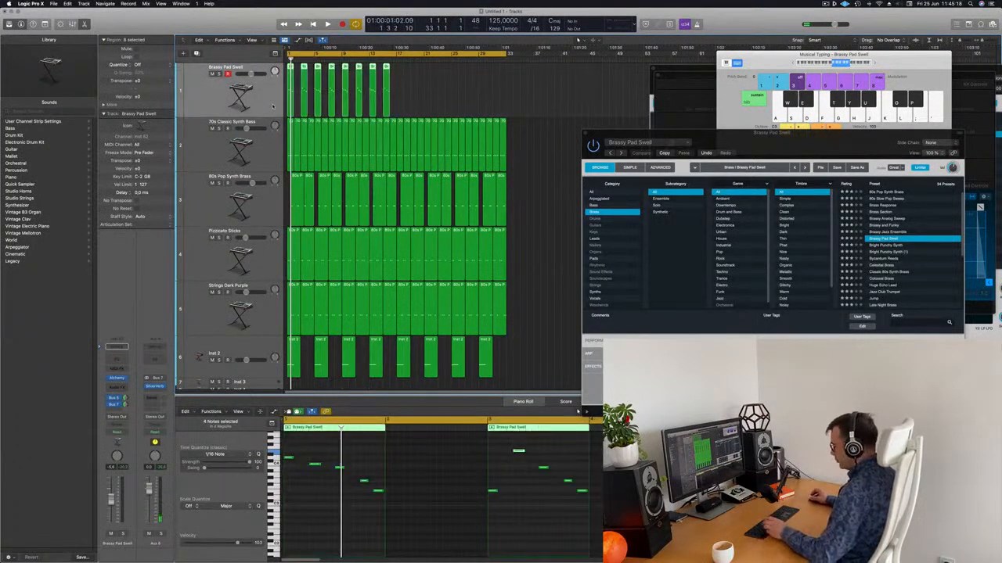
key("super+r")
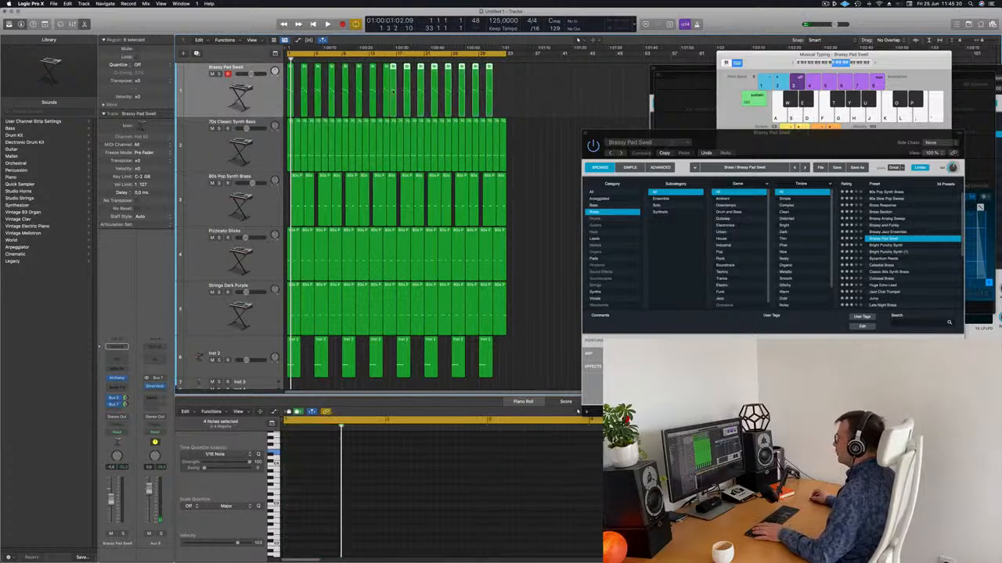
left_click_drag(396, 94, 403, 95)
left_click(579, 91)
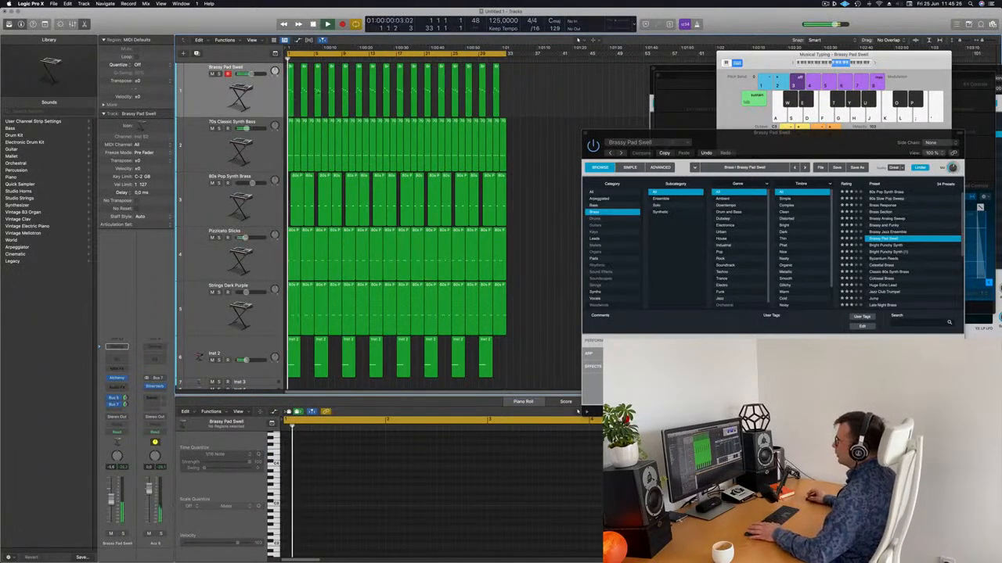
Scroll down to Inst 2 and delete its second region
left_click(264, 102)
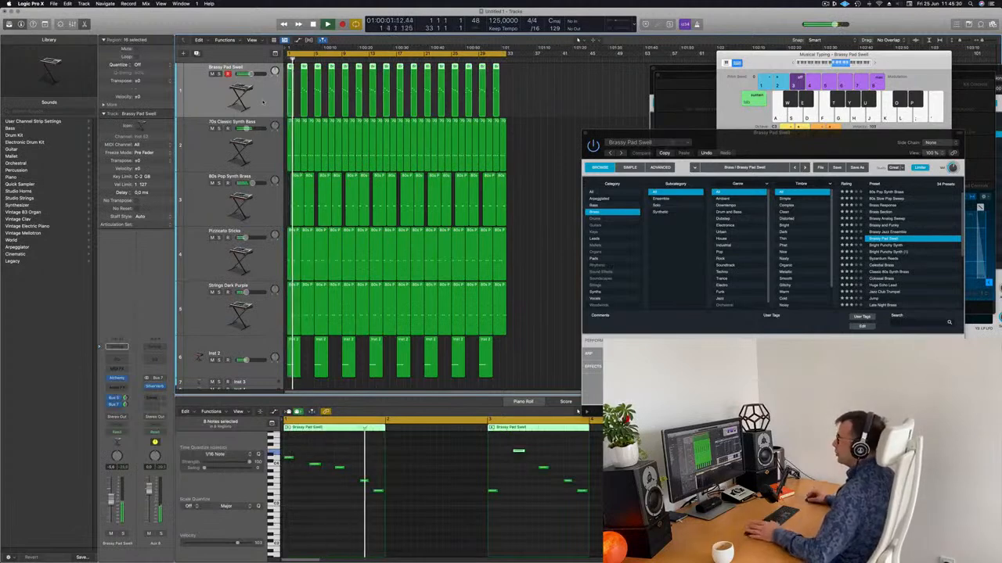
scroll(255, 137, "down", 5)
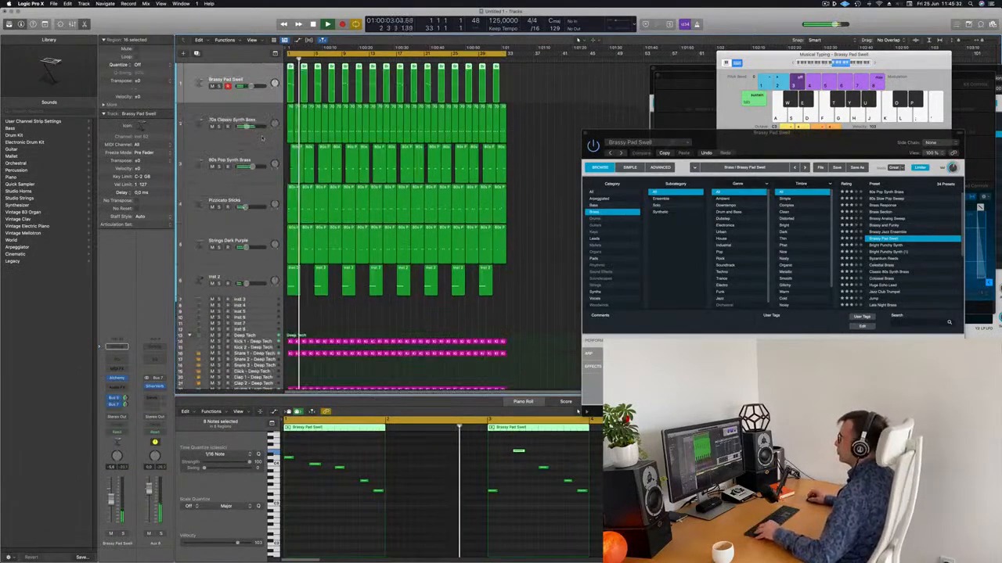
scroll(229, 162, "down", 2)
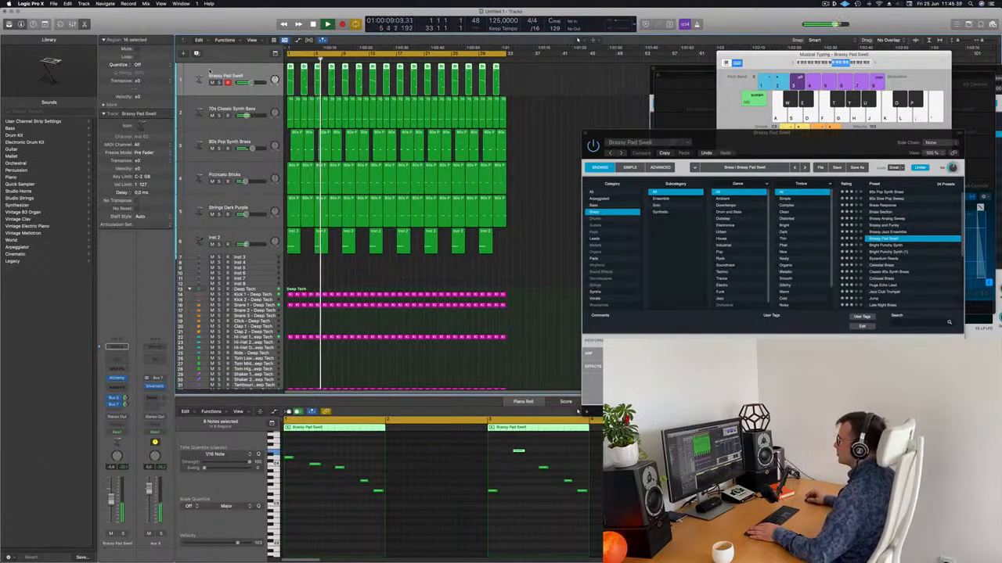
left_click(323, 248)
key("Delete")
key("space")
left_click(269, 239)
key("space")
key("space")
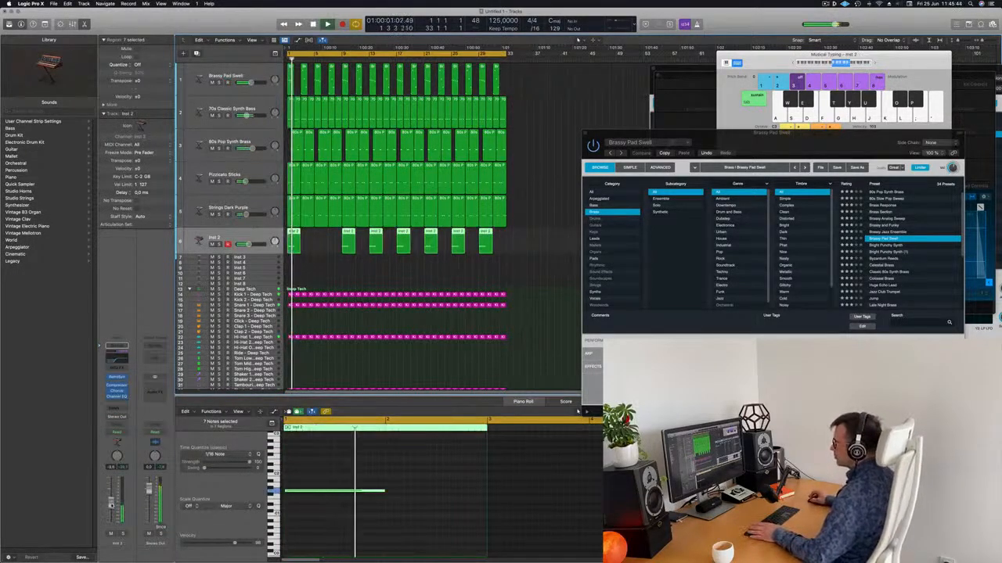
Delete the third, fifth and last Inst 2 regions
left_click(373, 245)
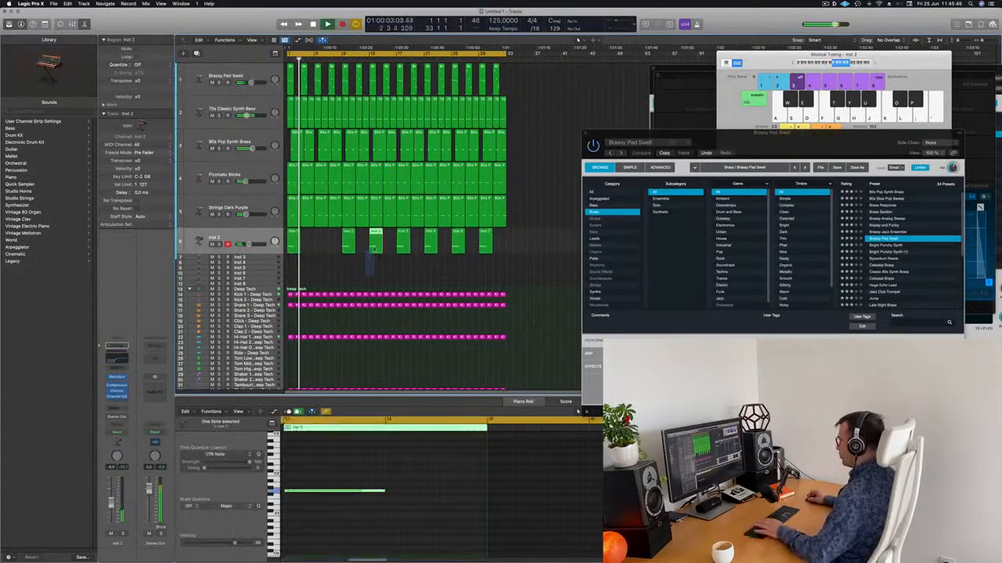
key("Delete")
left_click(428, 247)
key("Delete")
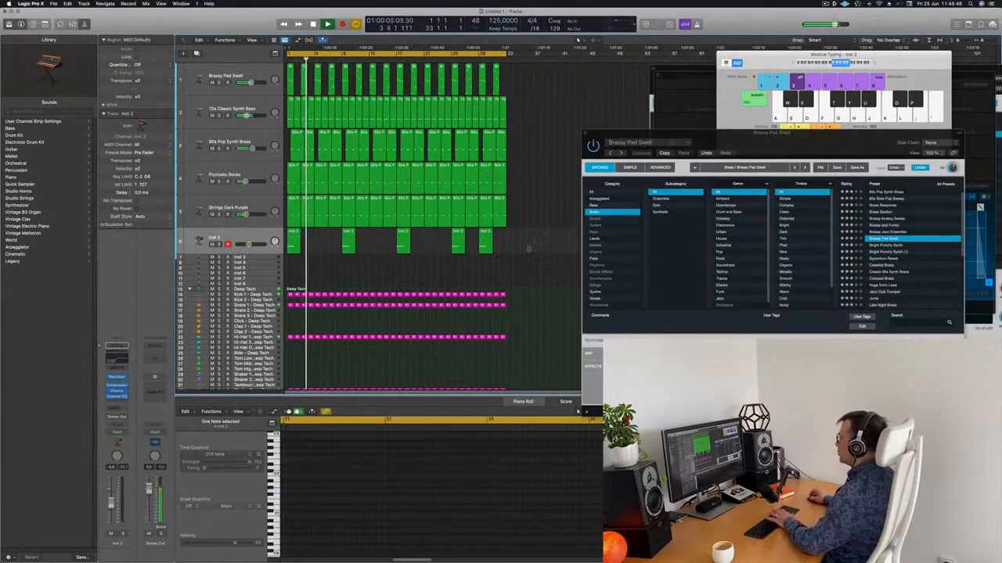
left_click(485, 249)
key("Delete")
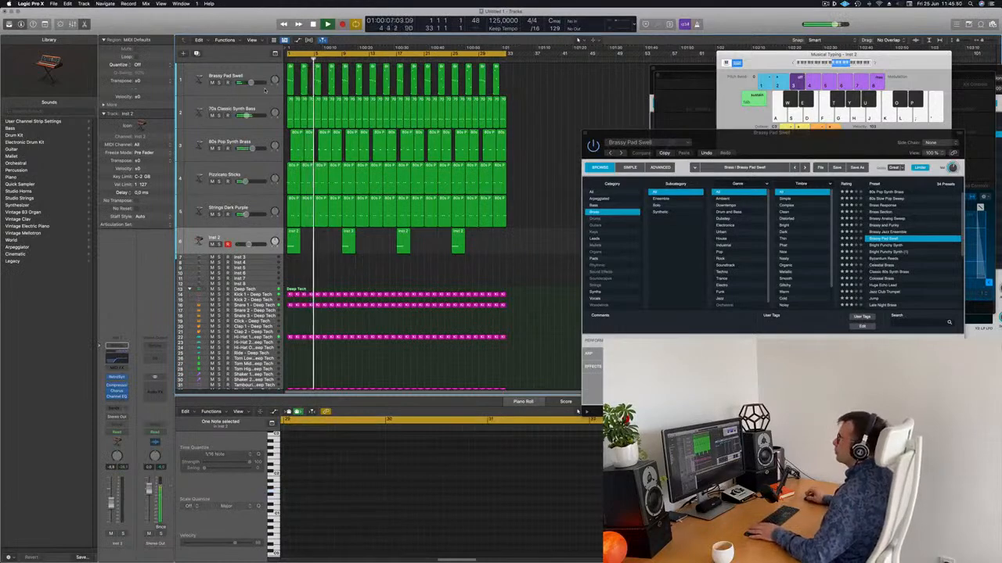
Create a duplicate of the Brassy Pad Swell track directly below it
left_click(240, 92)
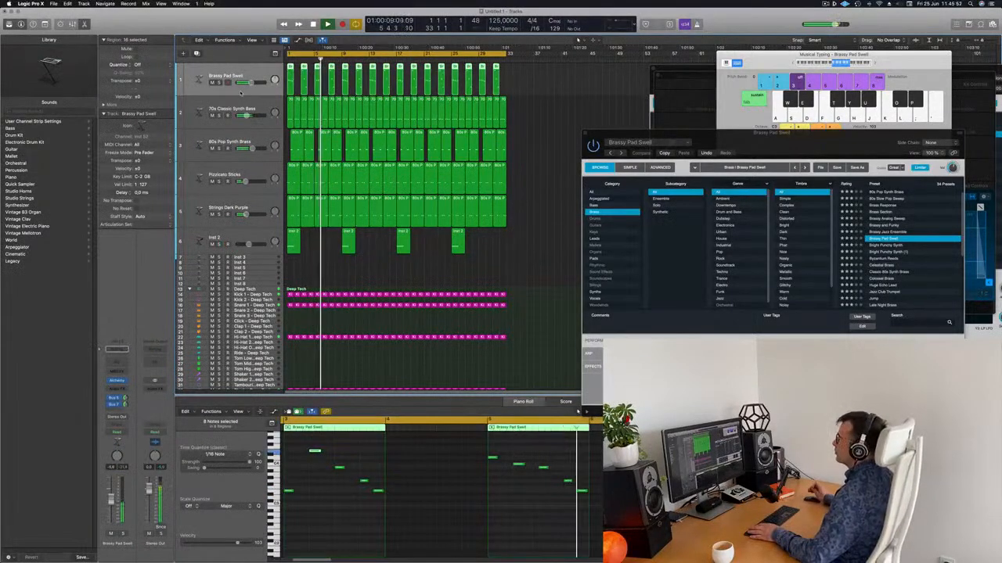
key("Return")
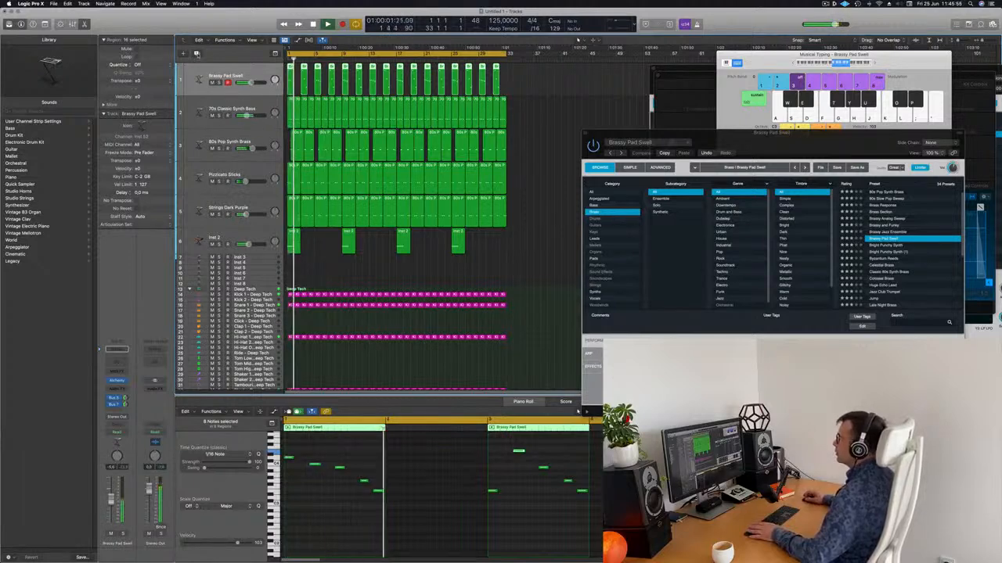
left_click(196, 53)
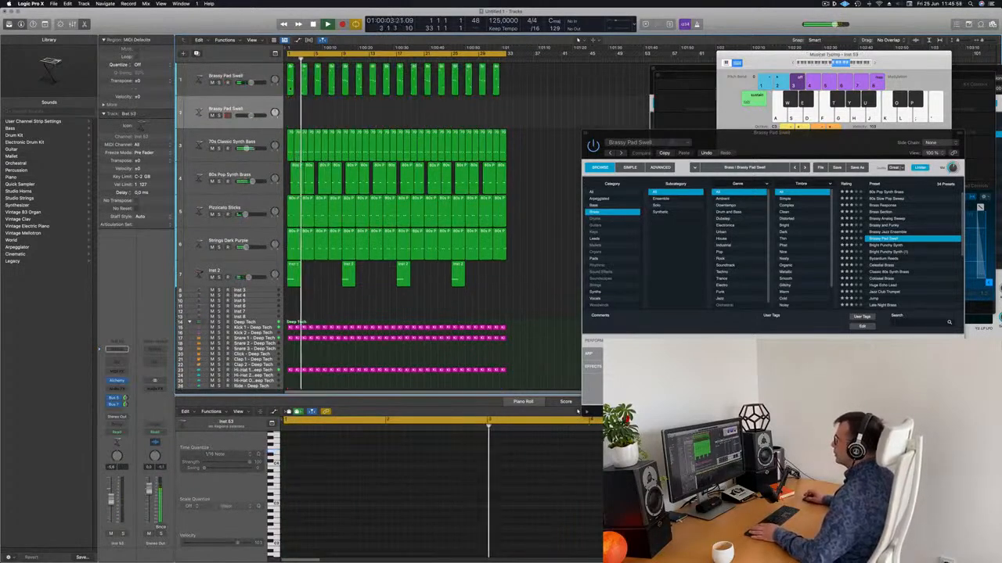
Copy the bar-1 pad region onto the new track, move two notes to the bar start, and delete two others
left_click_drag(291, 86, 291, 118)
key("space")
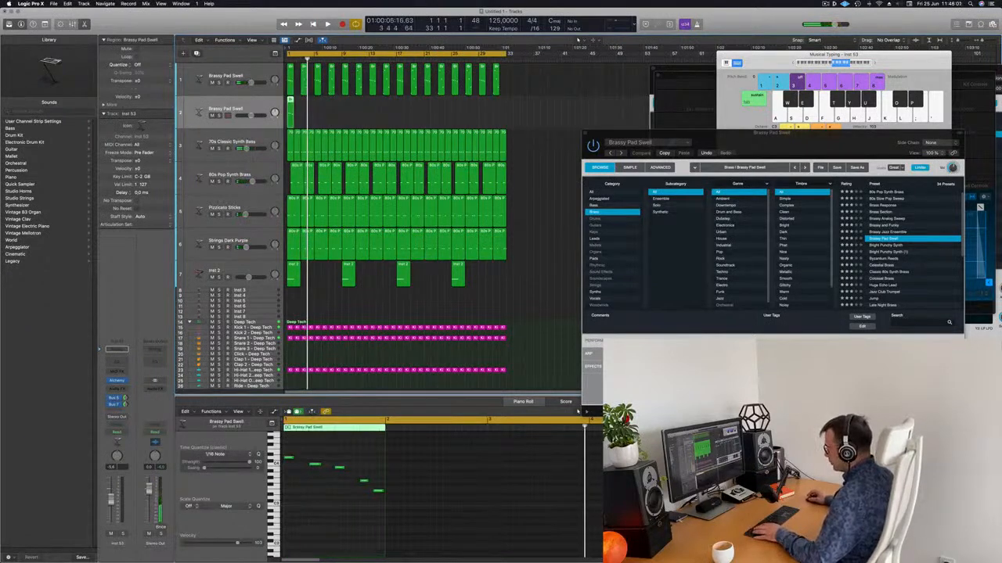
left_click_drag(339, 469, 289, 469)
left_click_drag(363, 482, 289, 481)
left_click_drag(312, 457, 393, 500)
key("Delete")
Lengthen the copied region's three notes and open the second pad track's Alchemy instrument
key("b")
key("space")
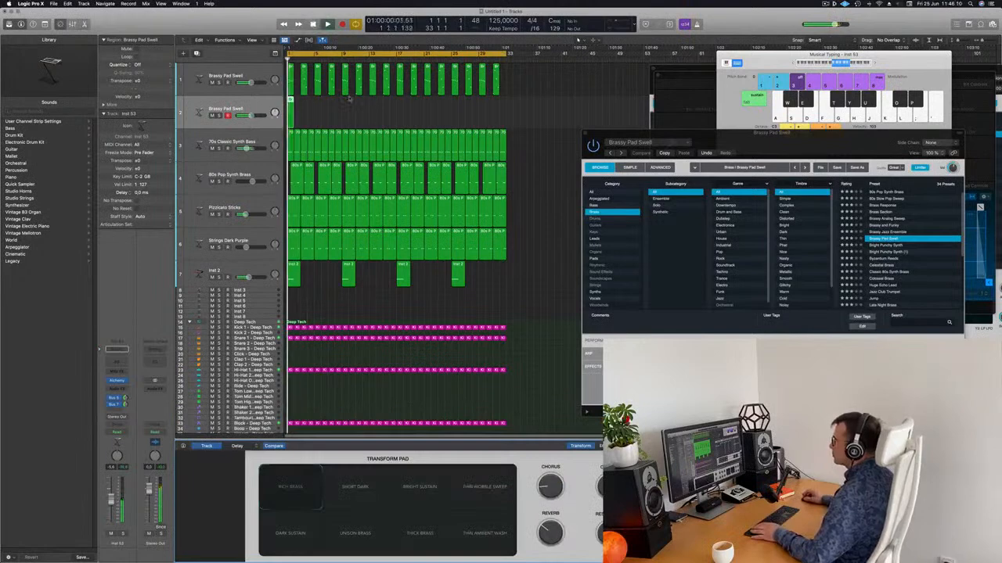
left_click(302, 106)
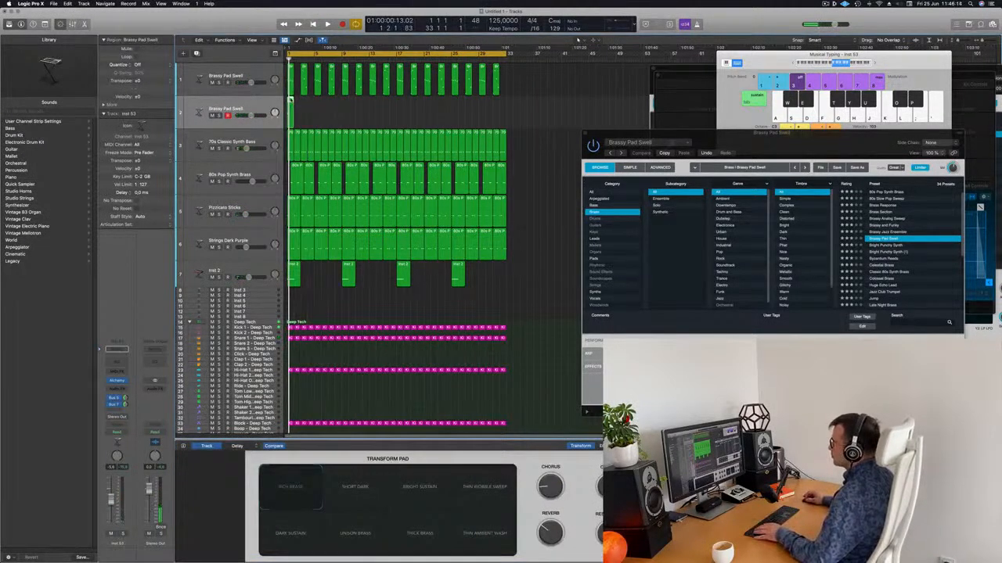
key("p")
key("p")
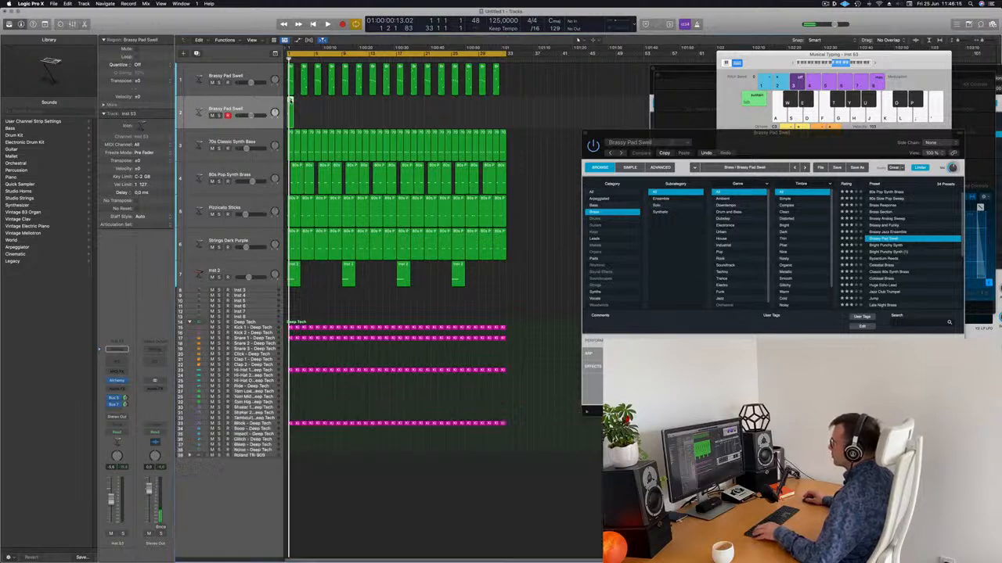
key("p")
left_click_drag(288, 513, 380, 493)
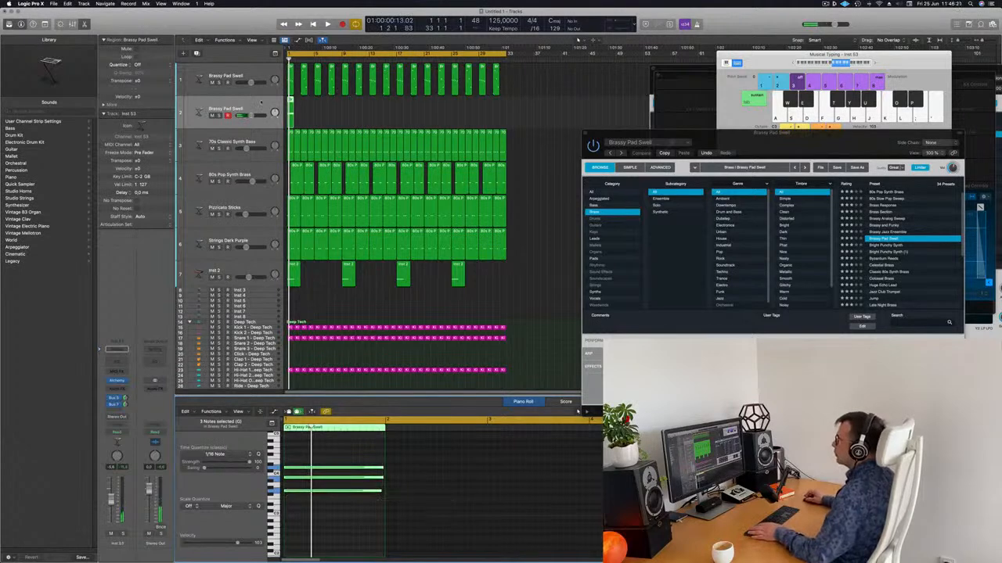
left_click(116, 381)
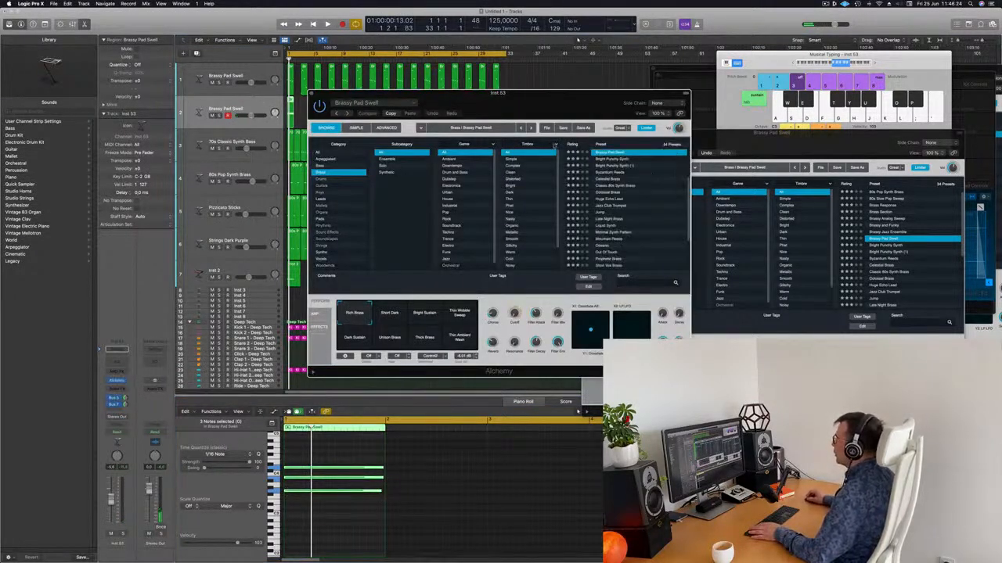
Filter Alchemy's presets to Pads, select Deeper Emotion, and move the plug-in window off the tracks
left_click(320, 220)
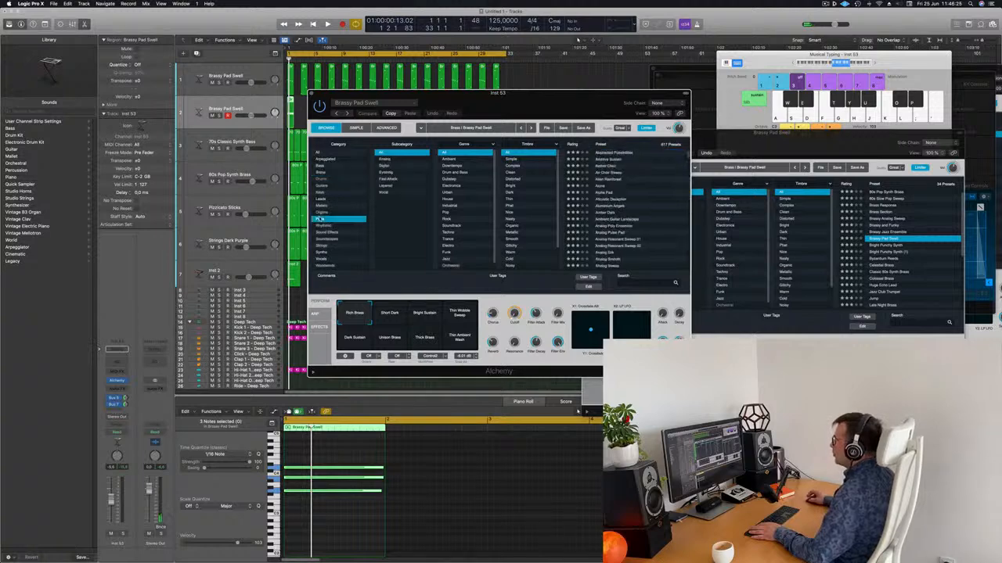
scroll(580, 145, "up", 2)
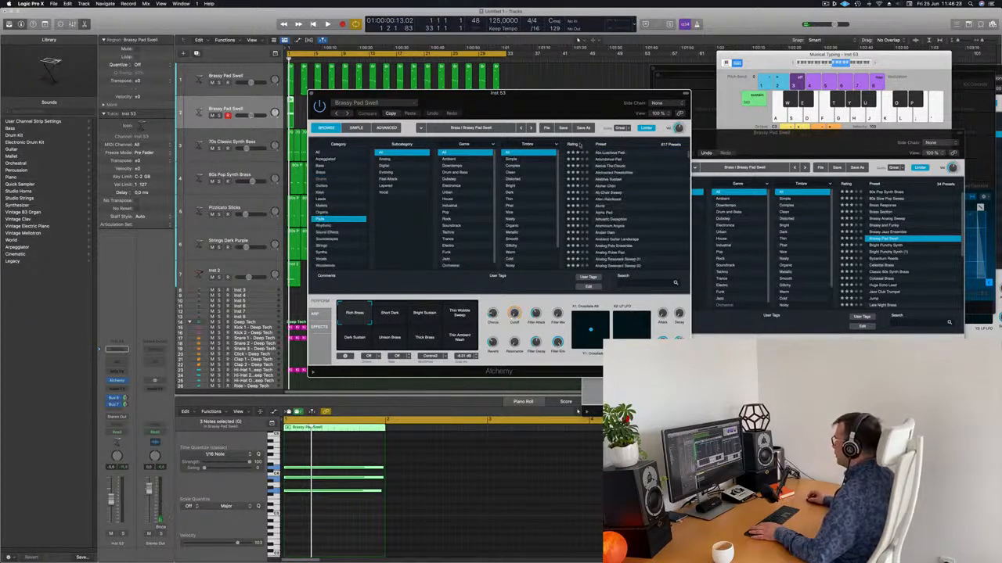
scroll(600, 154, "up", 3)
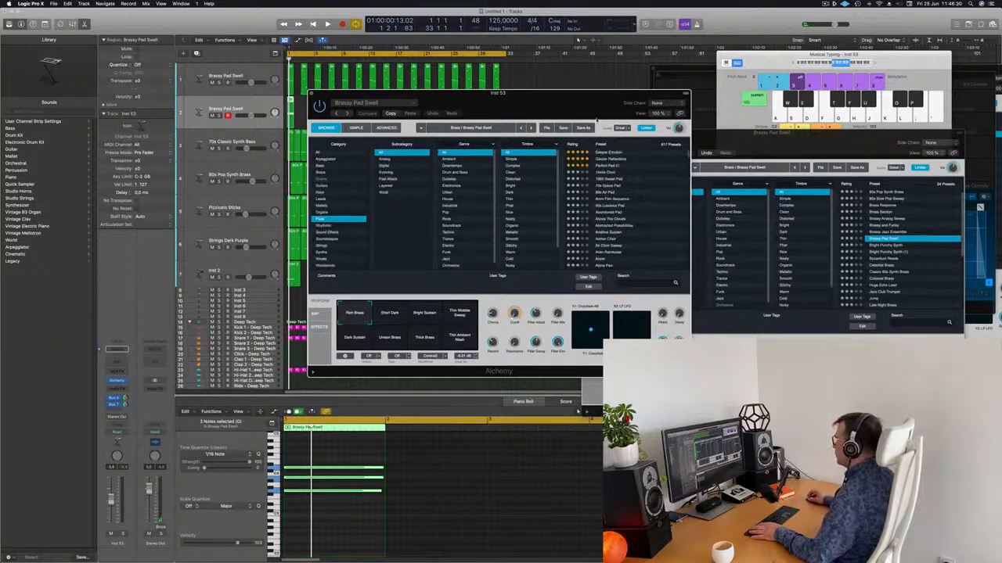
left_click_drag(577, 111, 735, 86)
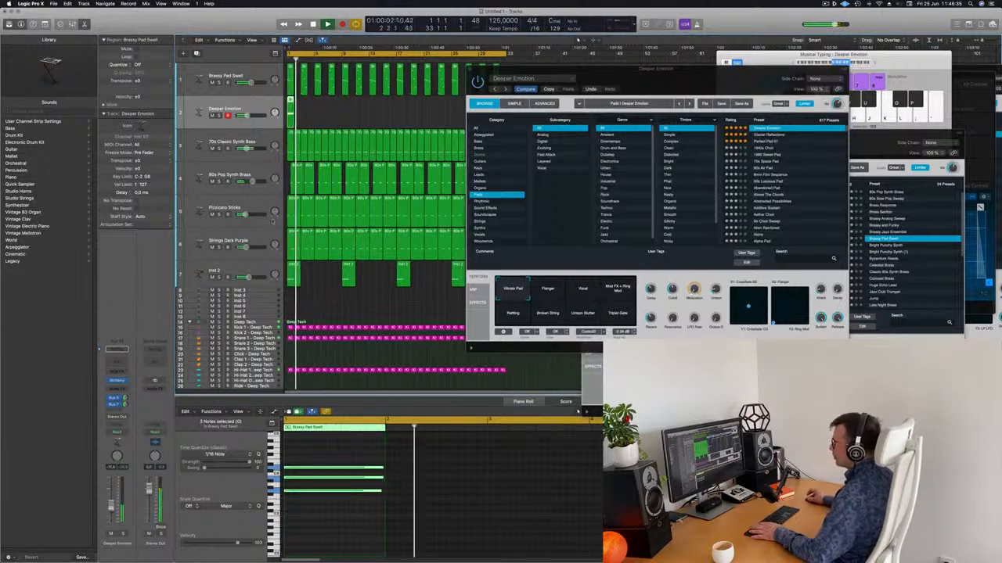
left_click_drag(535, 93, 694, 95)
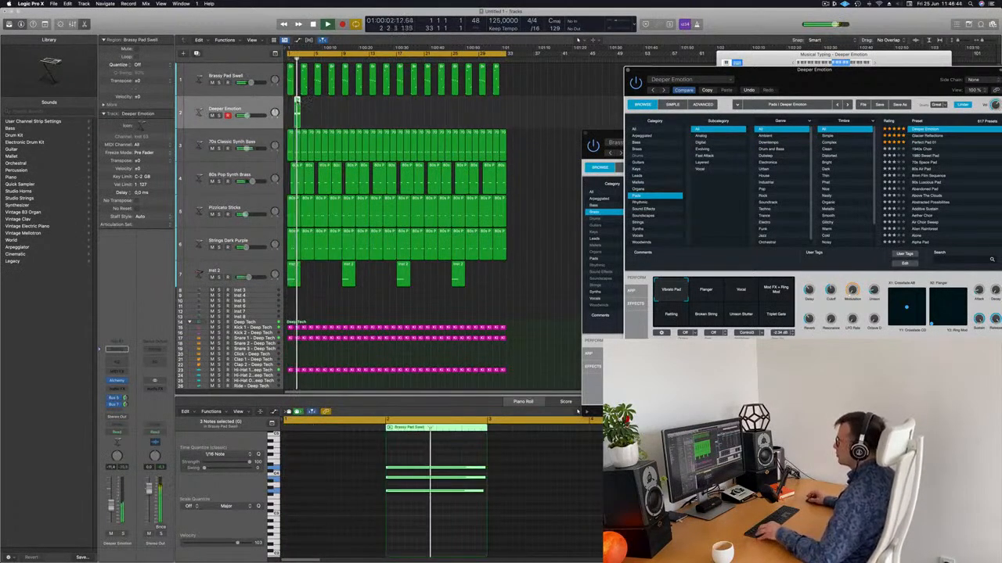
Option-drag copies of the Deeper Emotion region along the arrangement and return to bar 1
left_click_drag(298, 109, 469, 110)
key("Return")
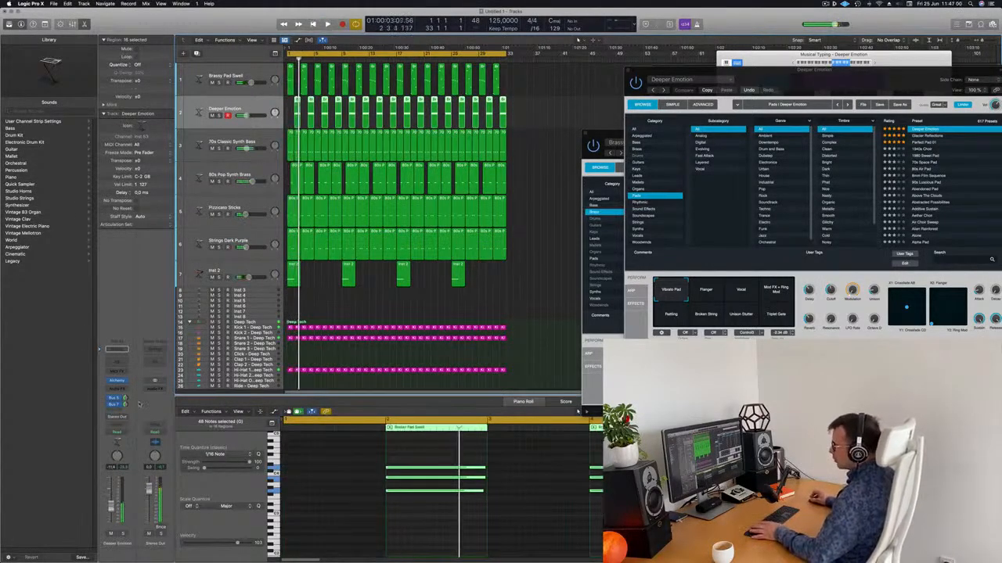
Add a Compressor to Deeper Emotion side-chained to the Inst 9 kick, then open the Stereo Out compressor
left_click(117, 389)
mouse_move(124, 424)
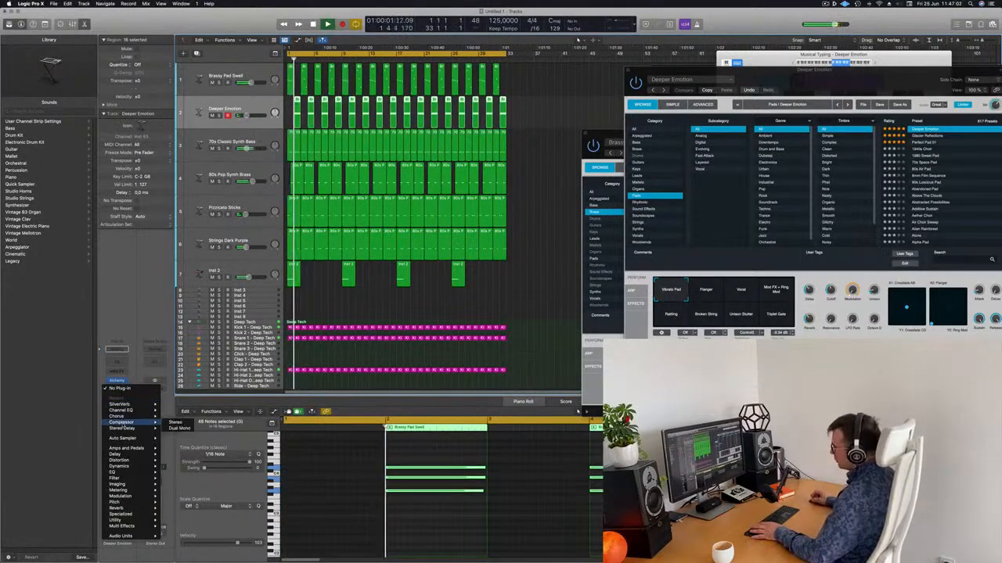
left_click(175, 422)
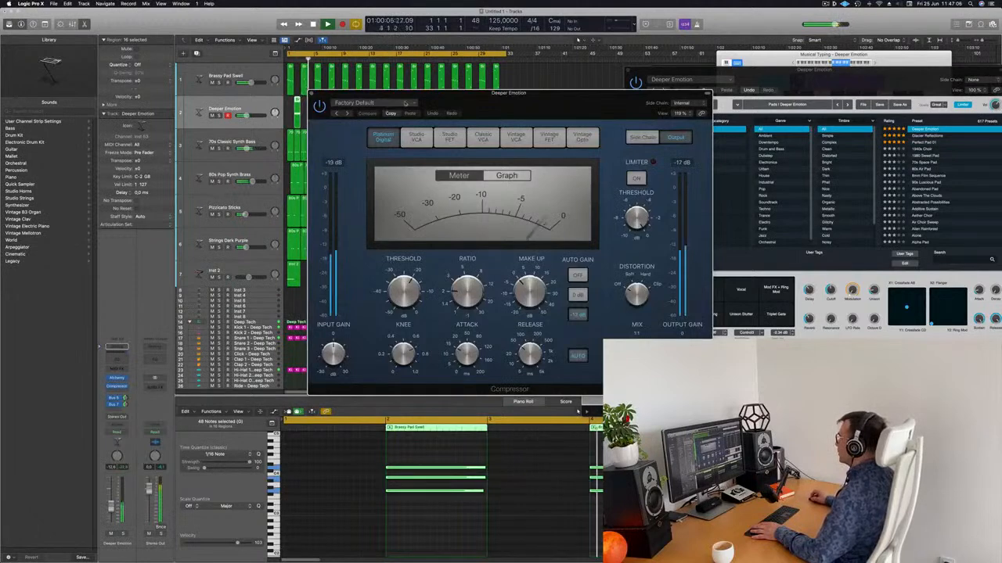
left_click(681, 102)
mouse_move(679, 119)
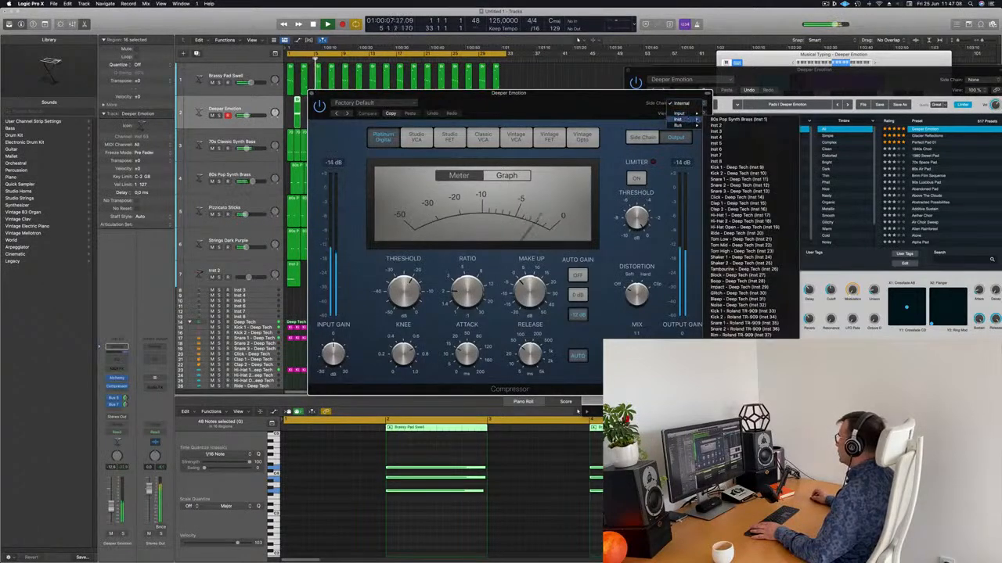
left_click(740, 167)
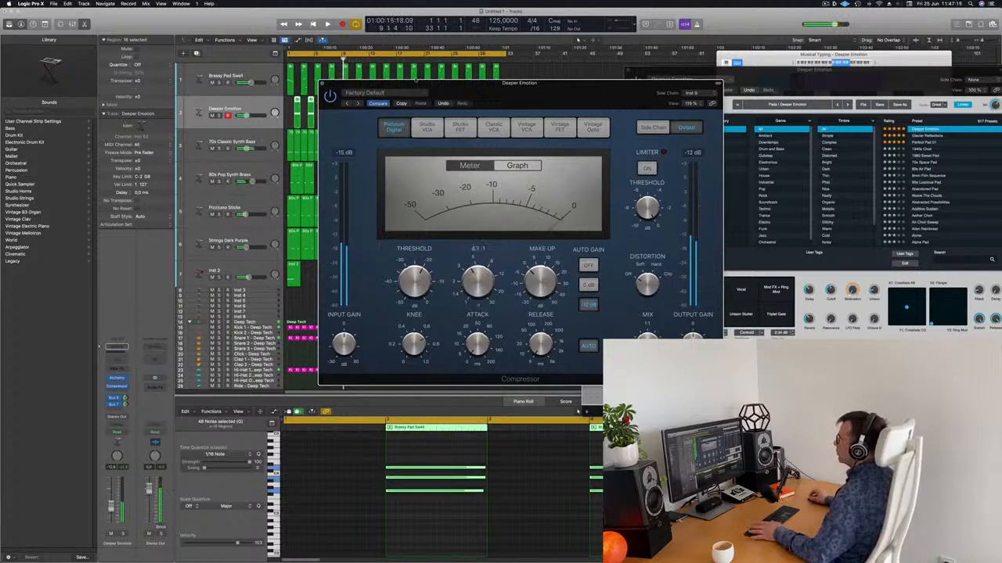
key("space")
left_click(322, 83)
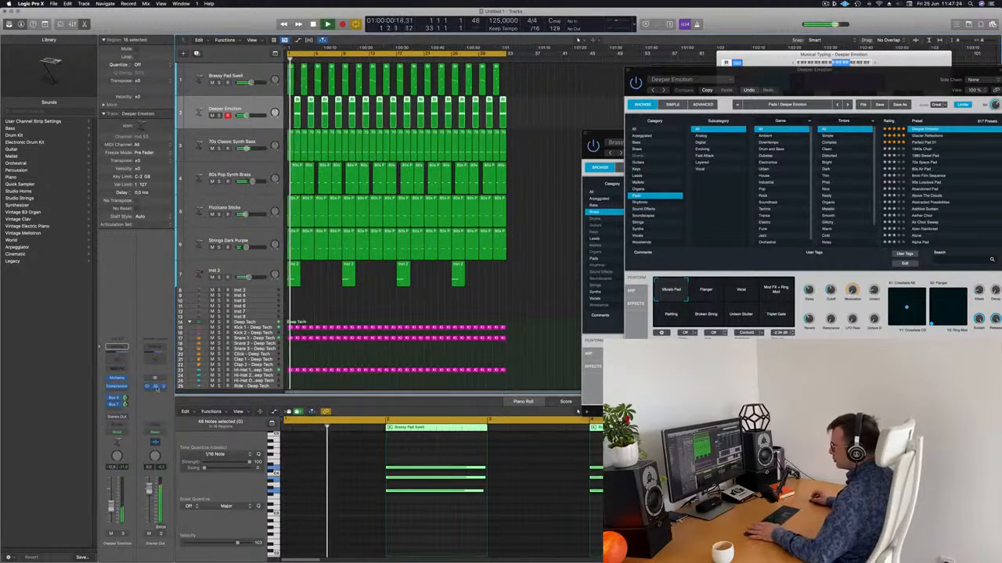
left_click(155, 386)
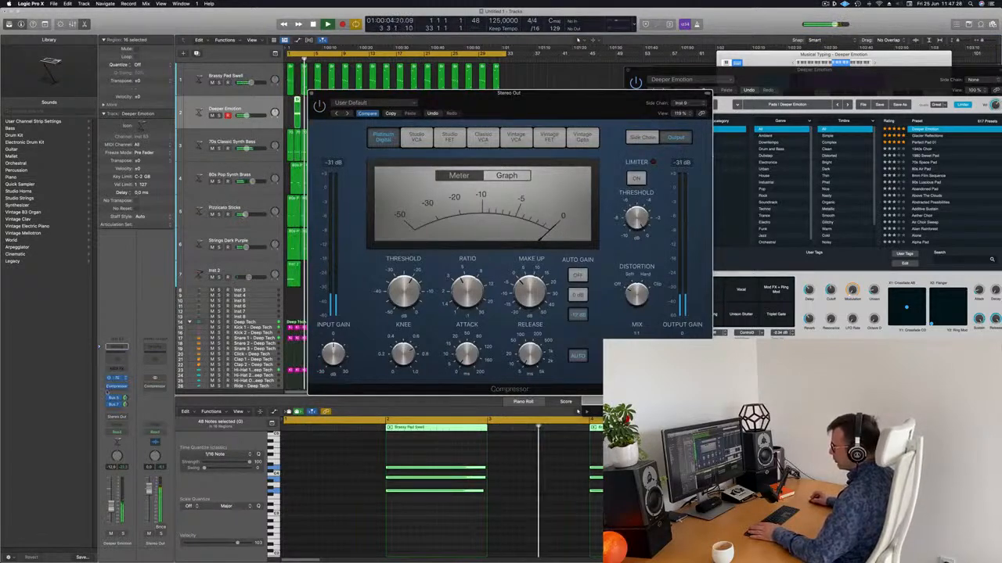
Copy the side-chained Compressor onto Aux 8 below SilverVerb, check it, and close both compressor windows
left_click(115, 401)
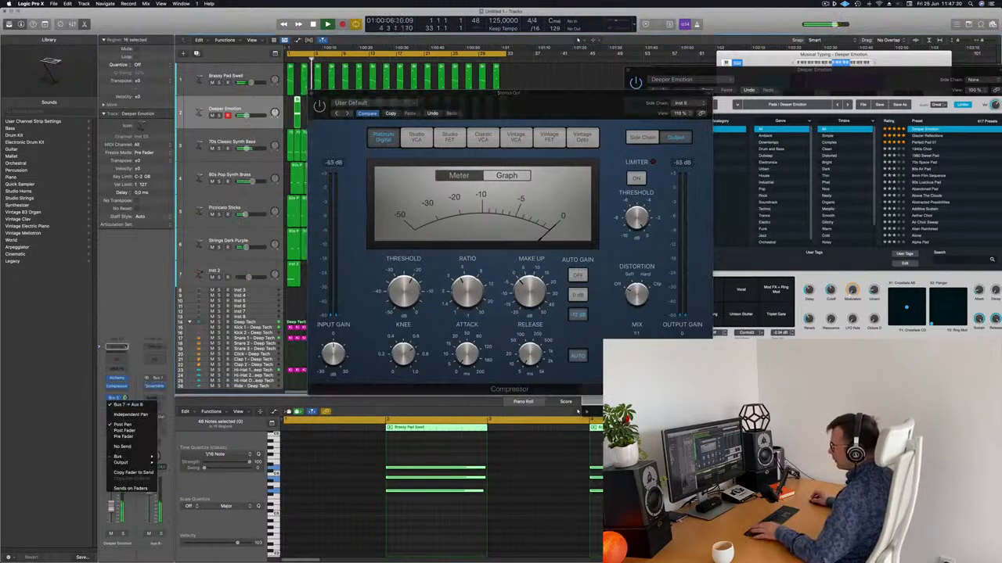
left_click(121, 388)
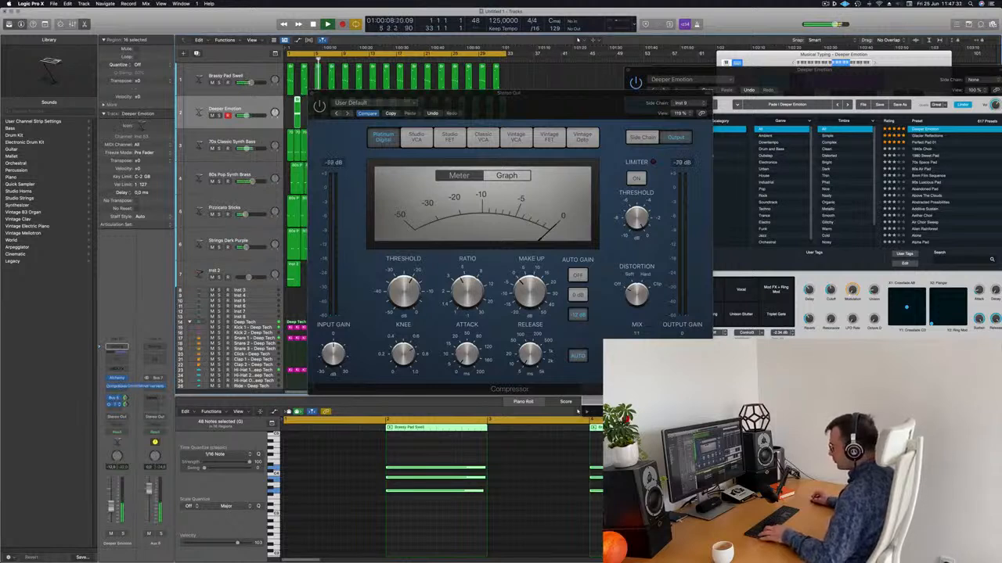
left_click_drag(159, 390, 162, 390)
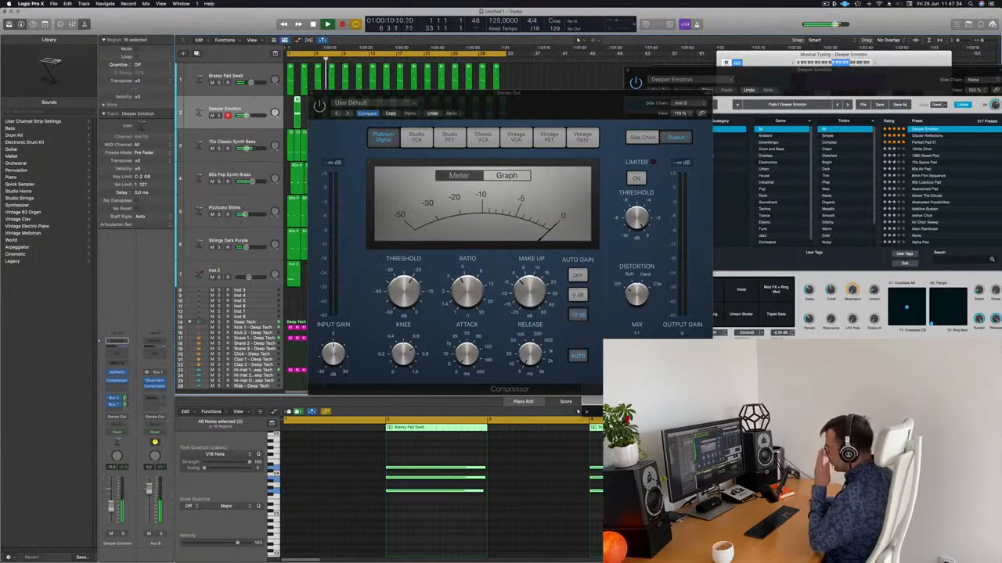
left_click(155, 386)
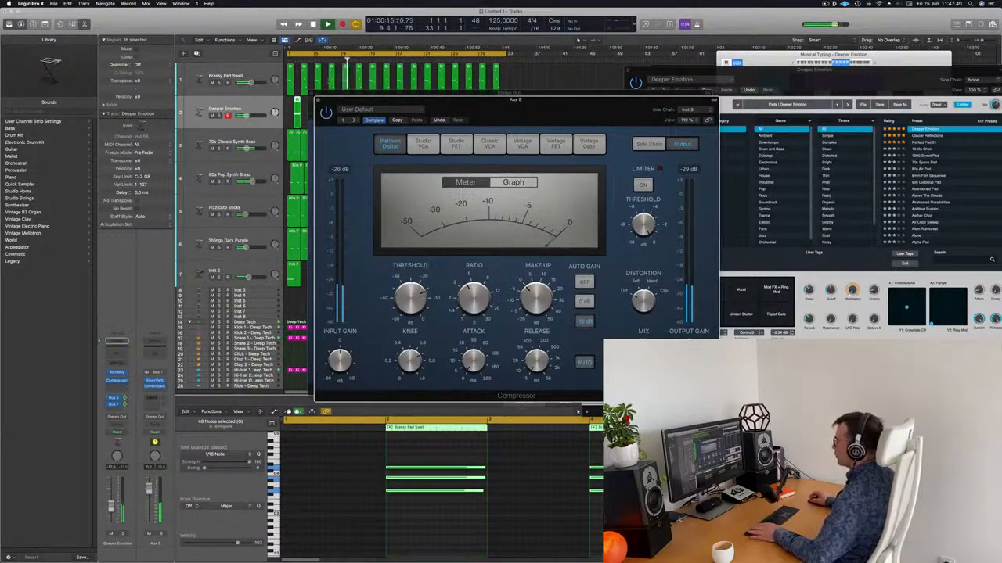
left_click(318, 101)
left_click(311, 94)
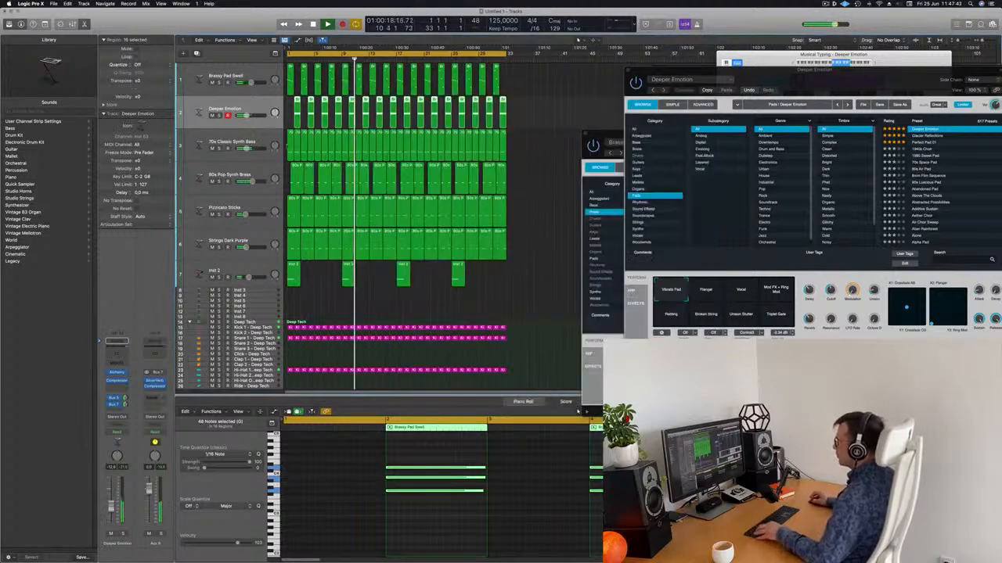
Select the Inst 2 track and stop playback at the project start
key("super+Left")
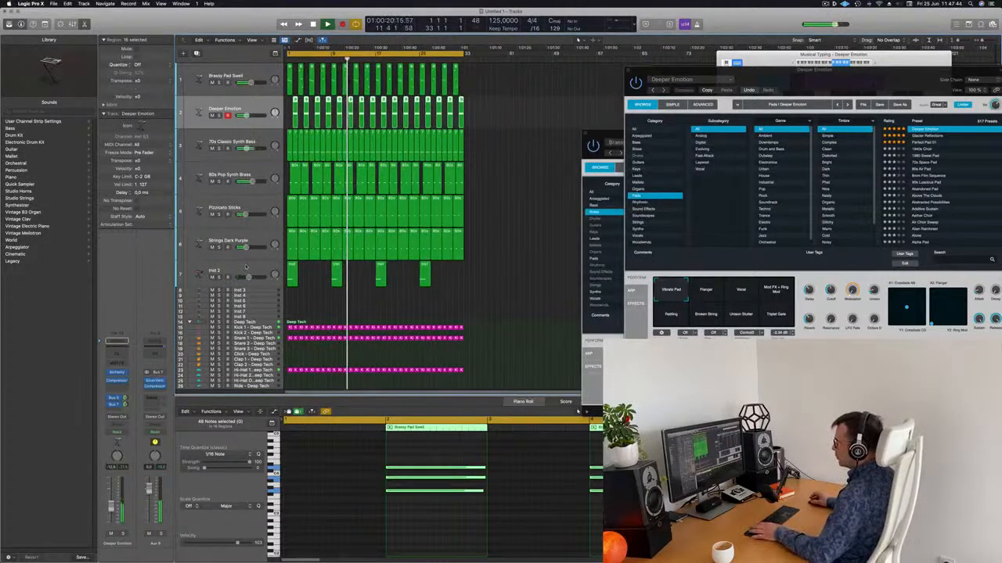
left_click(196, 274)
key("Return")
key("space")
Send Inst 2 to Bus 7 feeding Aux 8 and start playback
left_click(116, 408)
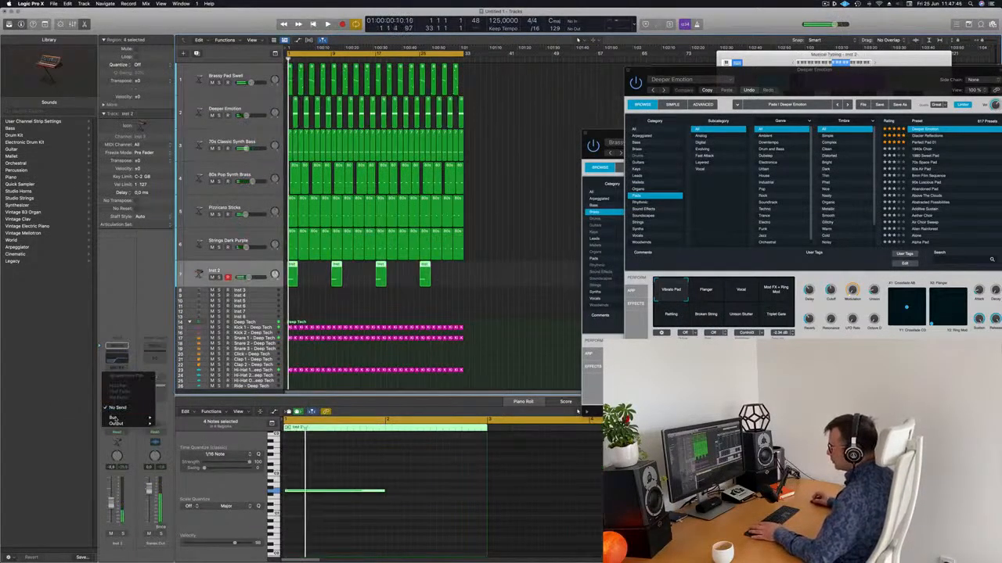
mouse_move(117, 417)
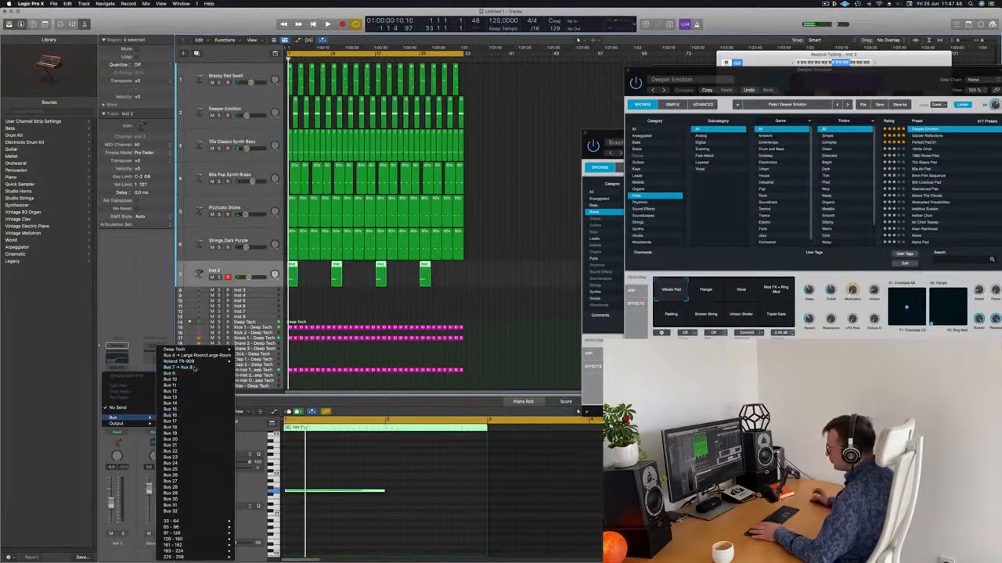
left_click(182, 367)
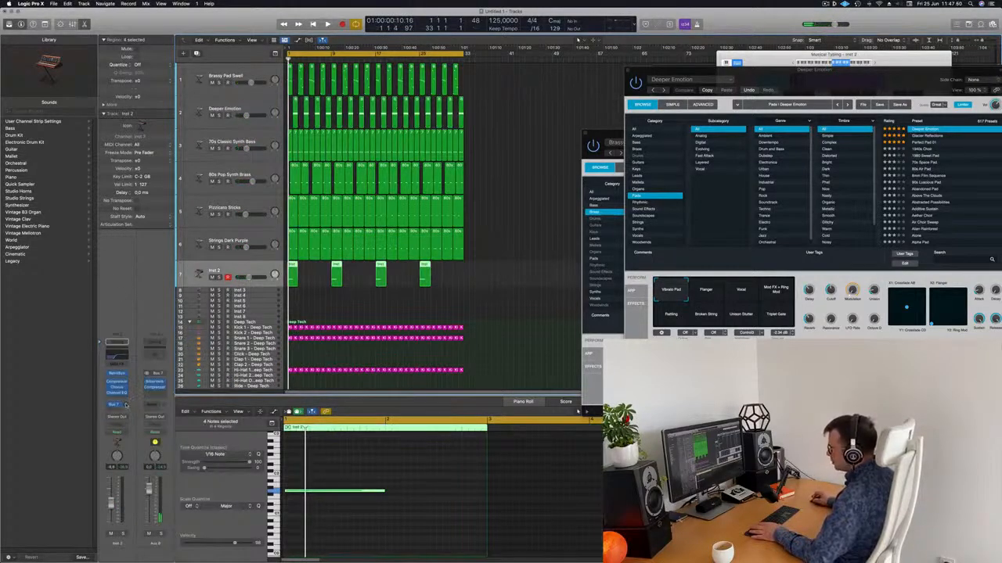
key("space")
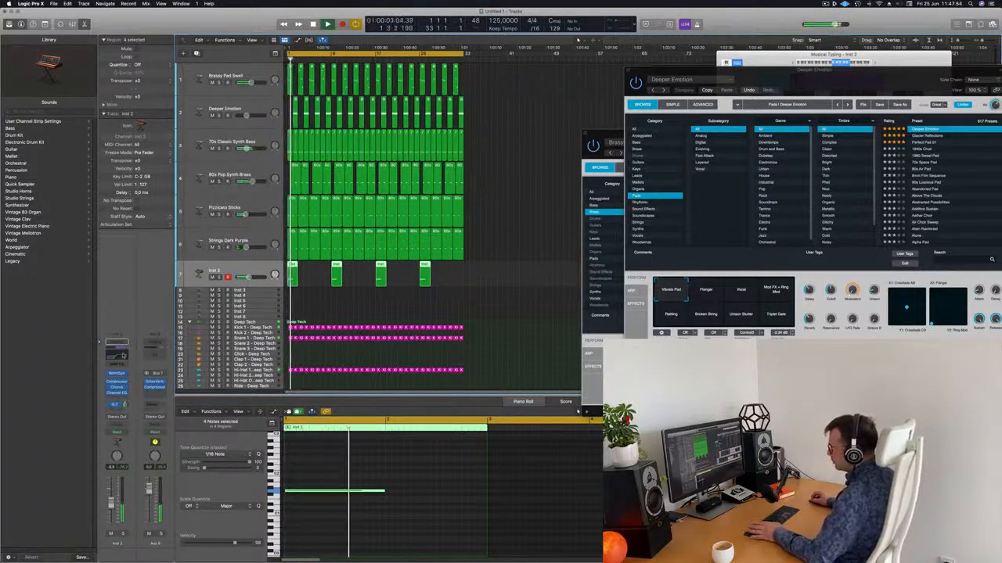
On Inst 2's Channel EQ, trim 2500 Hz to -0.4 dB and boost 3060 Hz by +6.4 dB
left_click(117, 393)
mouse_move(692, 215)
left_mouse_down()
mouse_move(692, 205)
mouse_move(692, 216)
left_mouse_up()
mouse_move(759, 313)
left_mouse_down()
mouse_move(760, 298)
mouse_move(760, 316)
left_mouse_up()
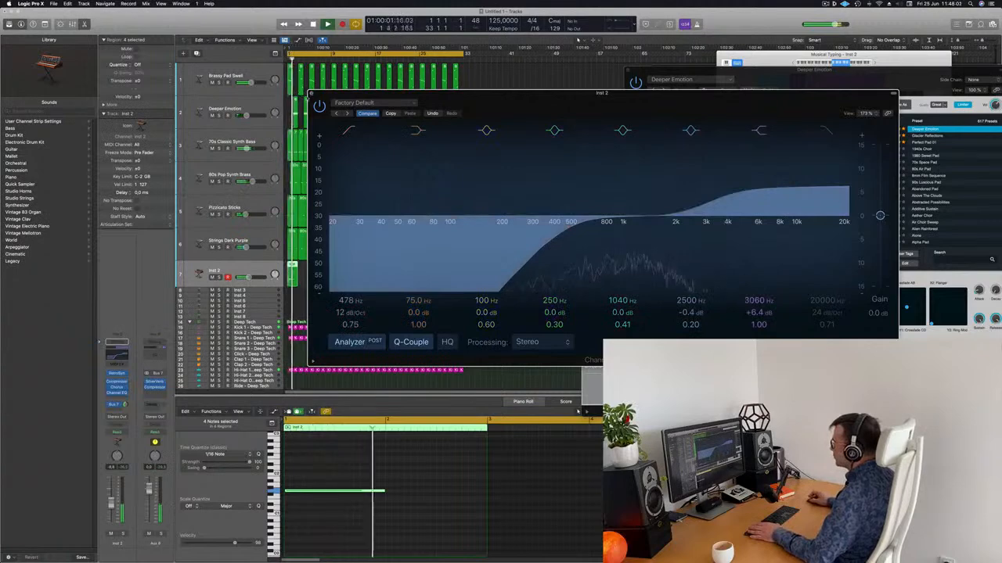
key("super+w")
key("space")
Inspect Inst 2's Retro Synth, close it, and select the Deeper Emotion track
left_click(118, 374)
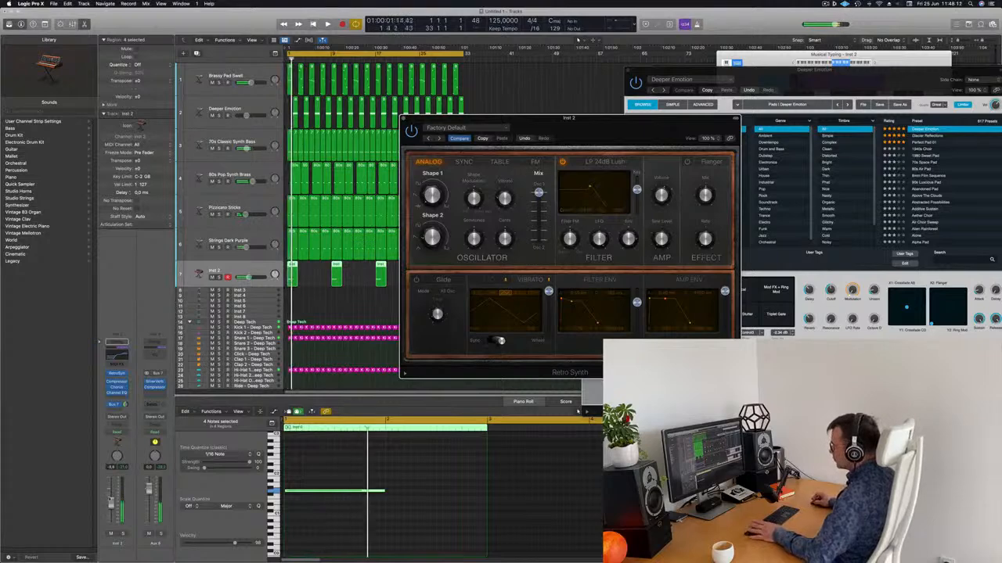
left_click(112, 509)
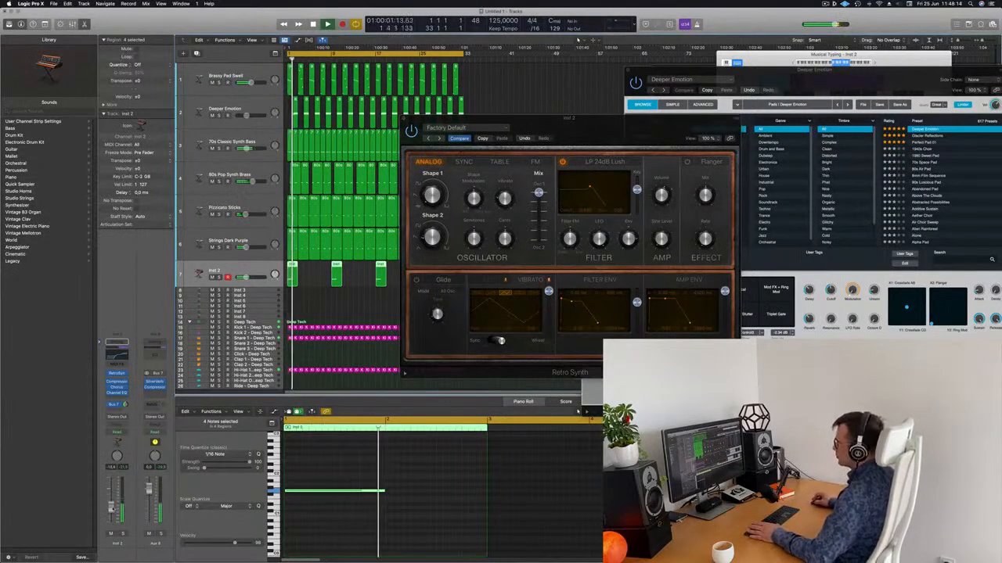
left_click(404, 120)
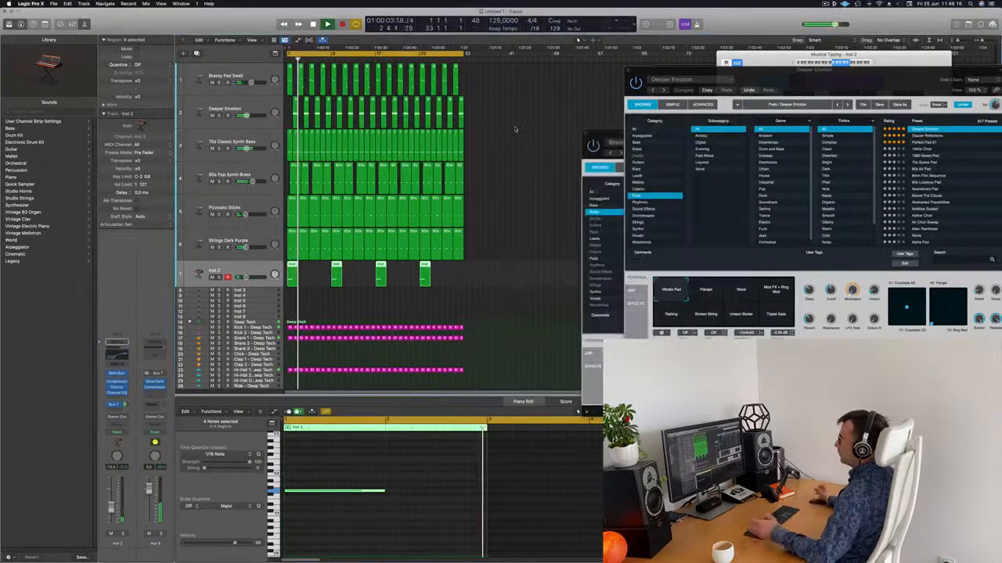
left_click(241, 110)
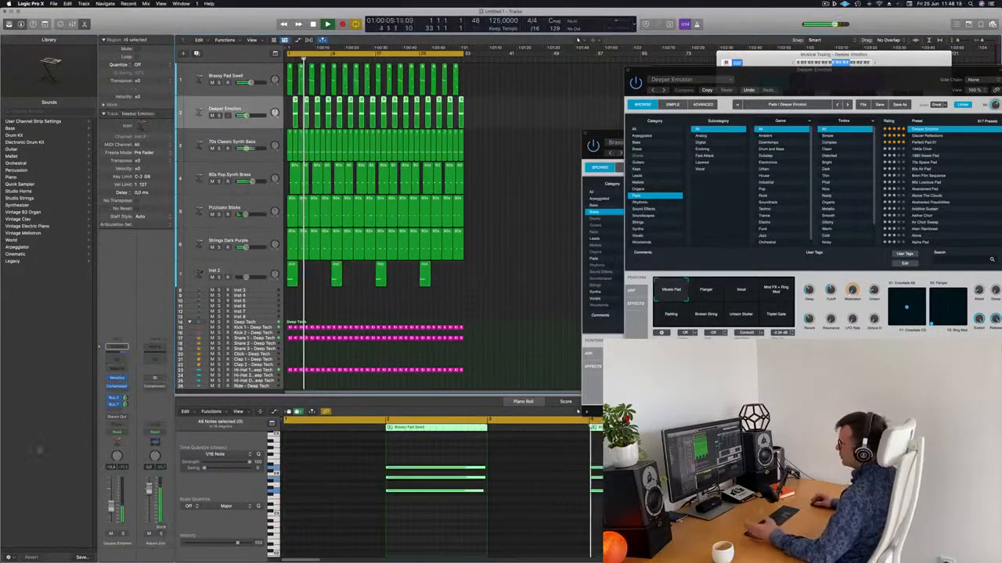